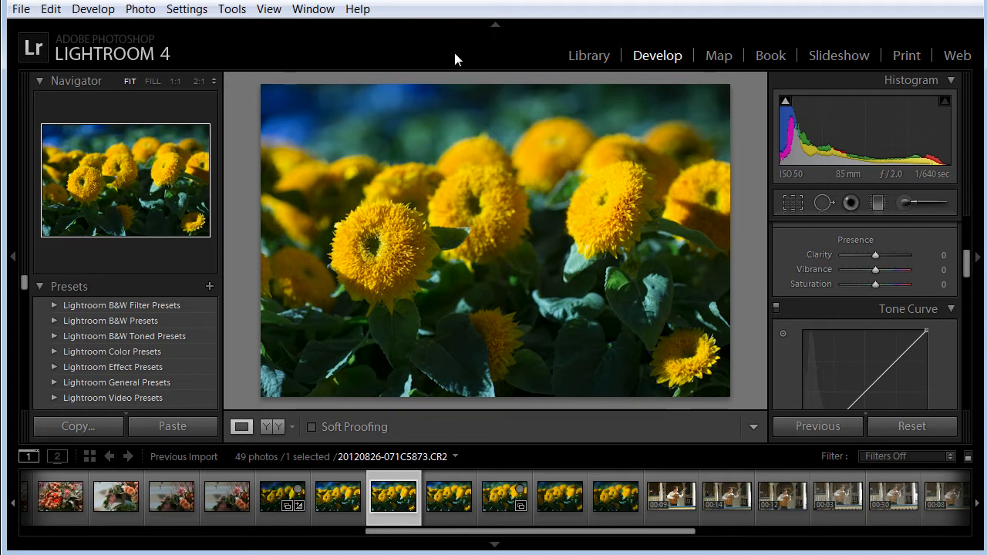
Review the External Editing preferences for Photoshop and the additional editor, and accept them
left_click(59, 10)
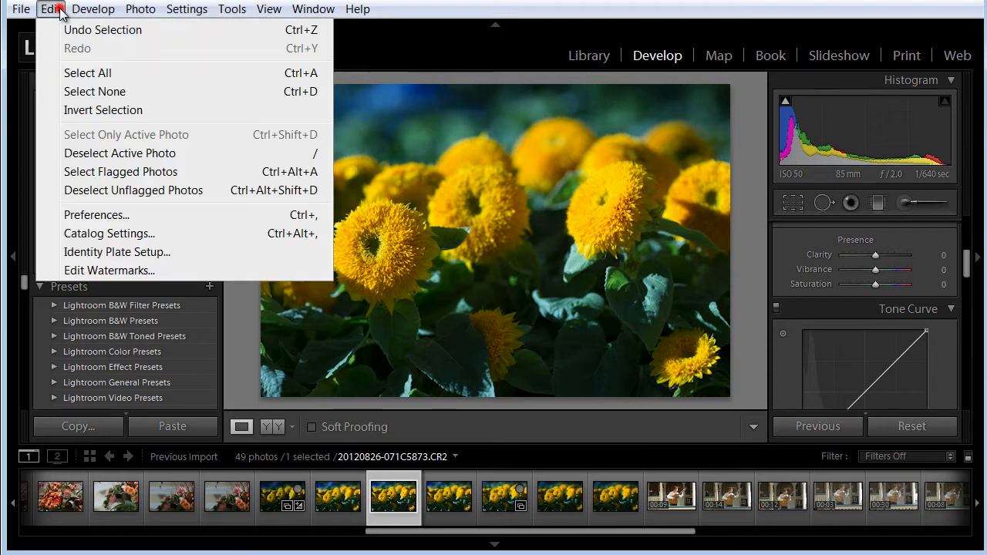
left_click(77, 215)
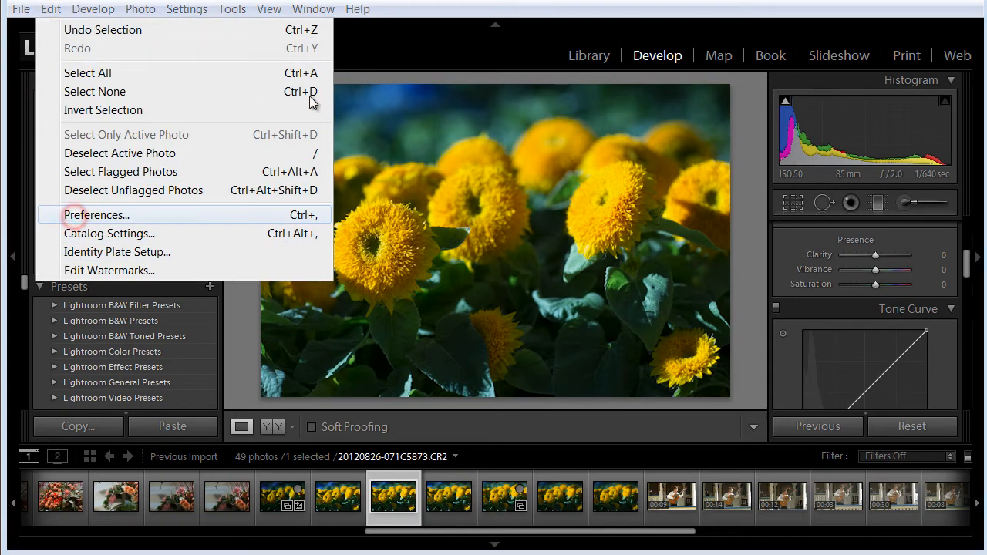
left_click(113, 223)
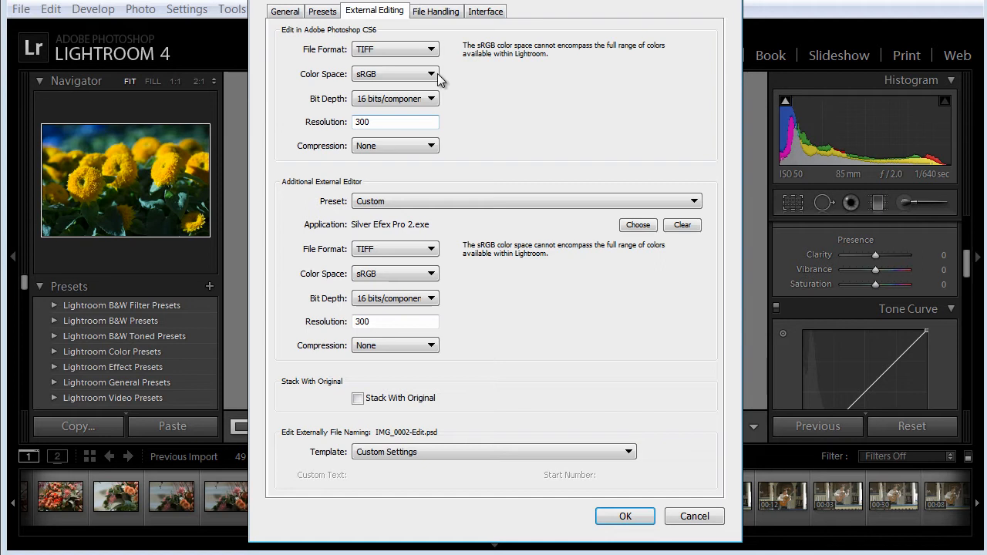
left_click(625, 517)
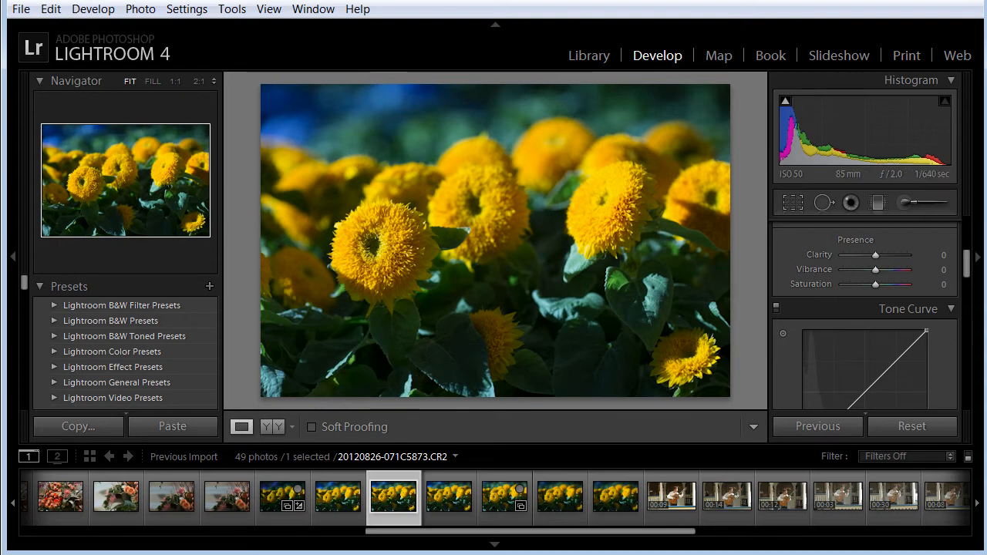
Set the photo's Exposure to -1.00 and its Contrast to -35
left_click_drag(969, 275, 968, 231)
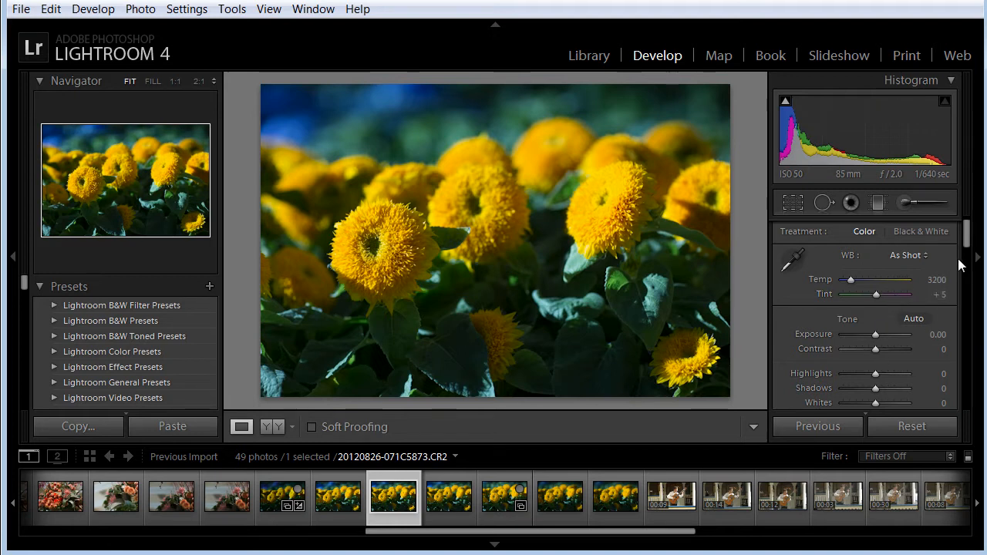
mouse_move(967, 236)
left_mouse_down()
mouse_move(967, 266)
mouse_move(969, 246)
left_mouse_up()
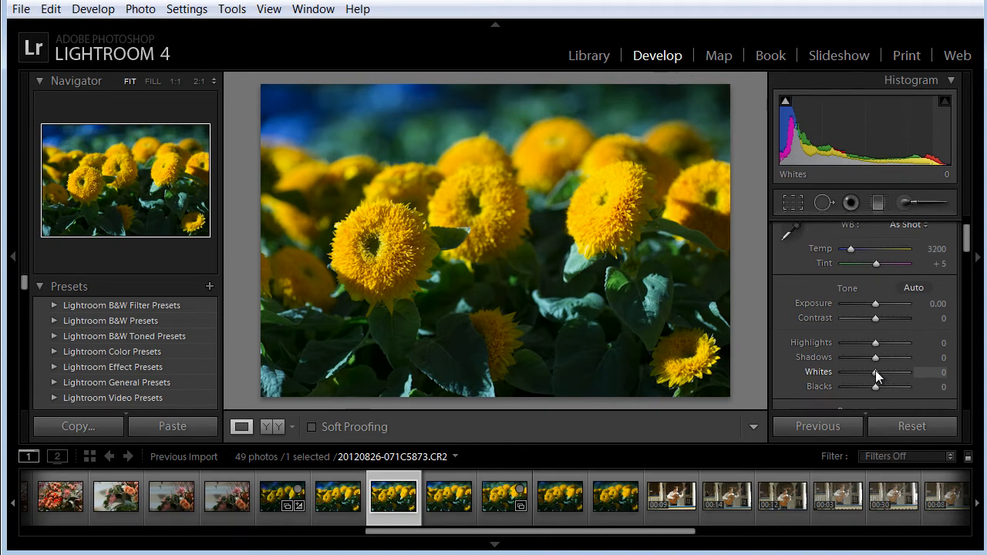
left_click(938, 309)
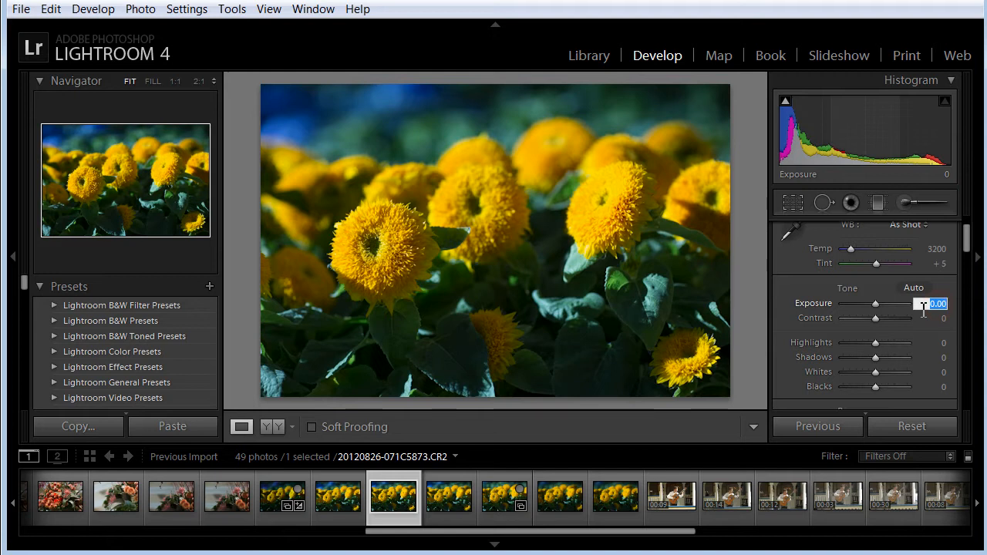
key("BackSpace")
type("-1")
key("Return")
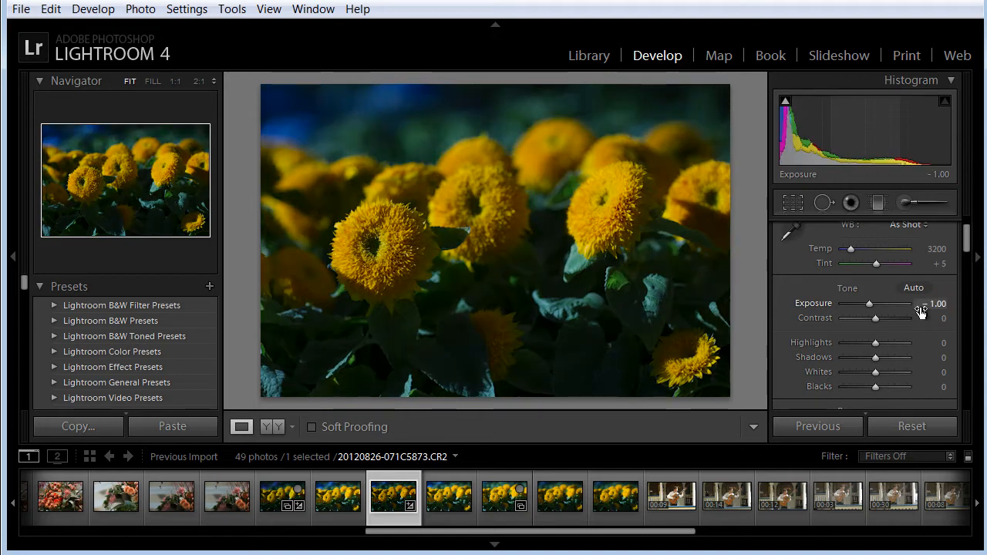
left_click(939, 317)
type("-35")
key("Return")
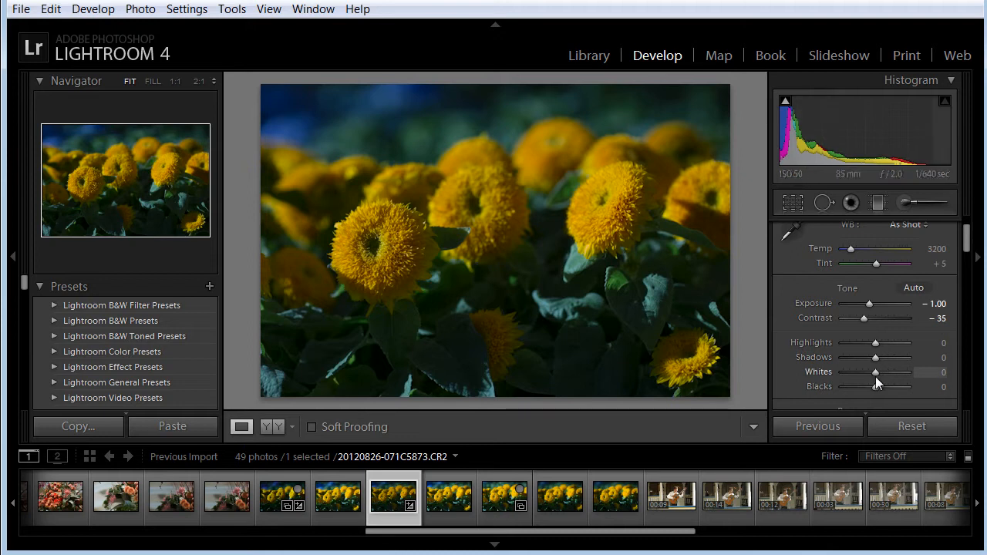
Raise the Whites to +43, using the clipping preview to judge the white point
left_click_drag(965, 236, 966, 242)
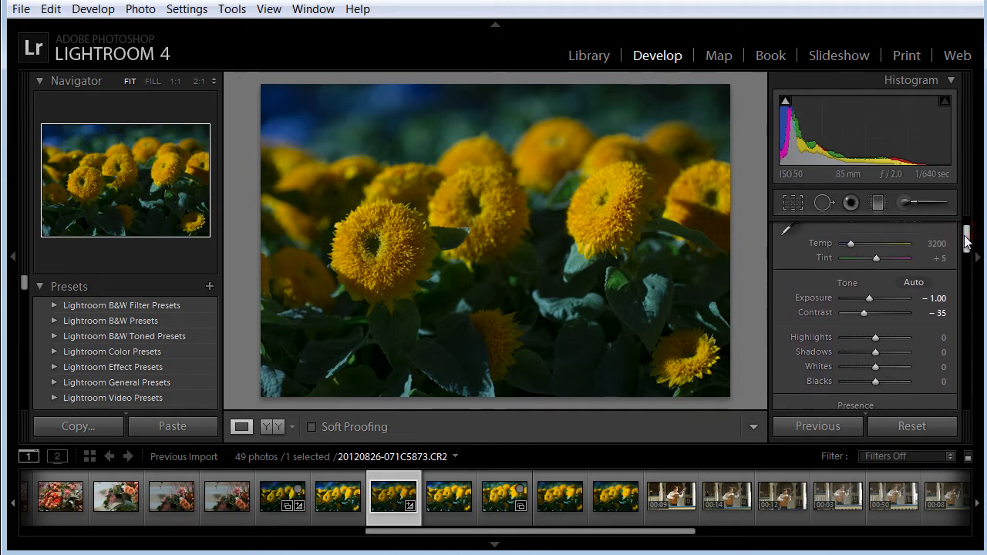
key("alt")
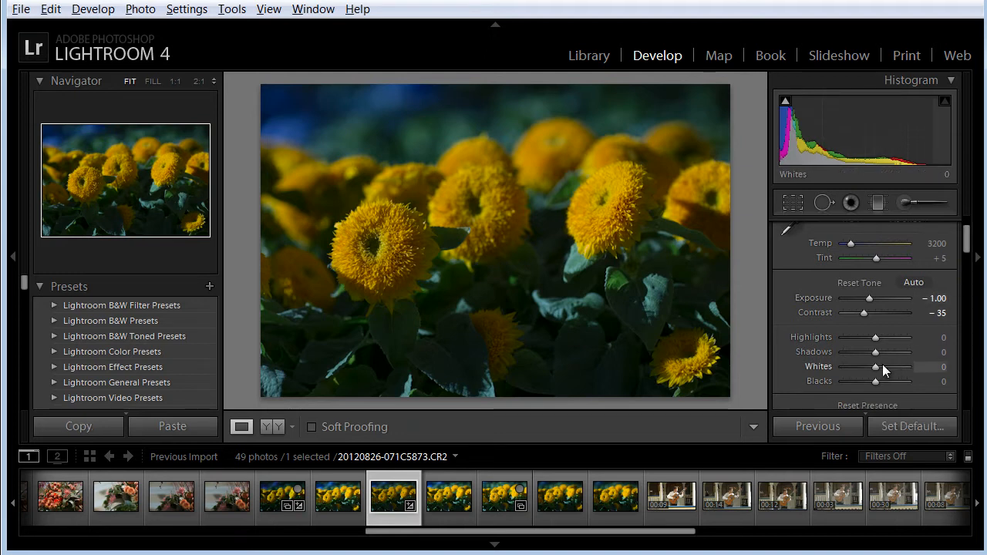
left_click(874, 367, "alt")
key("alt")
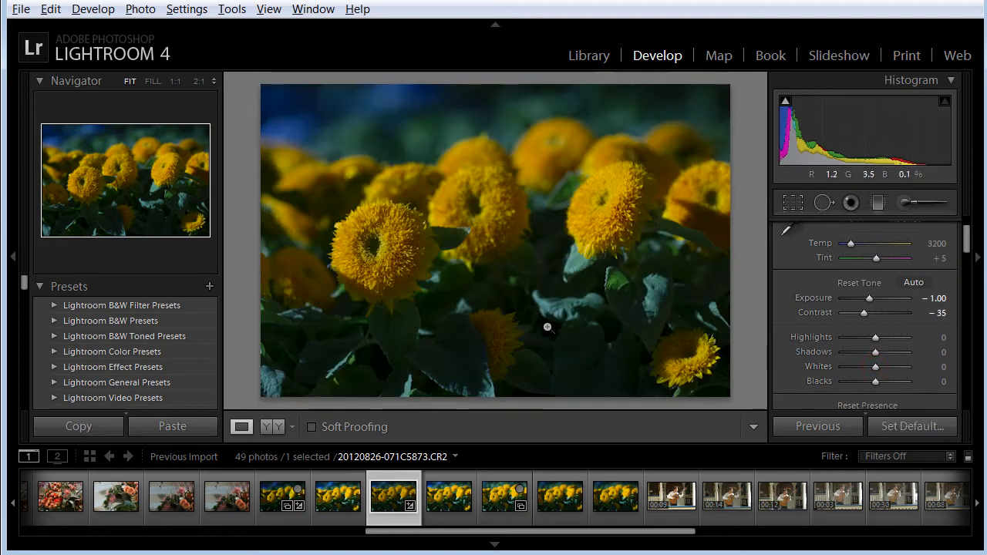
left_click(876, 367, "alt")
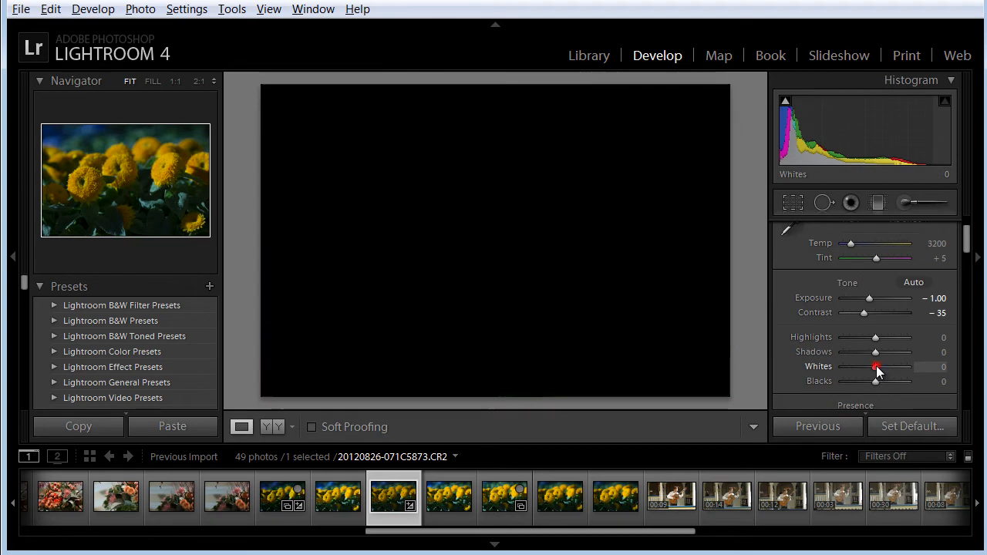
left_click_drag(877, 367, 892, 365)
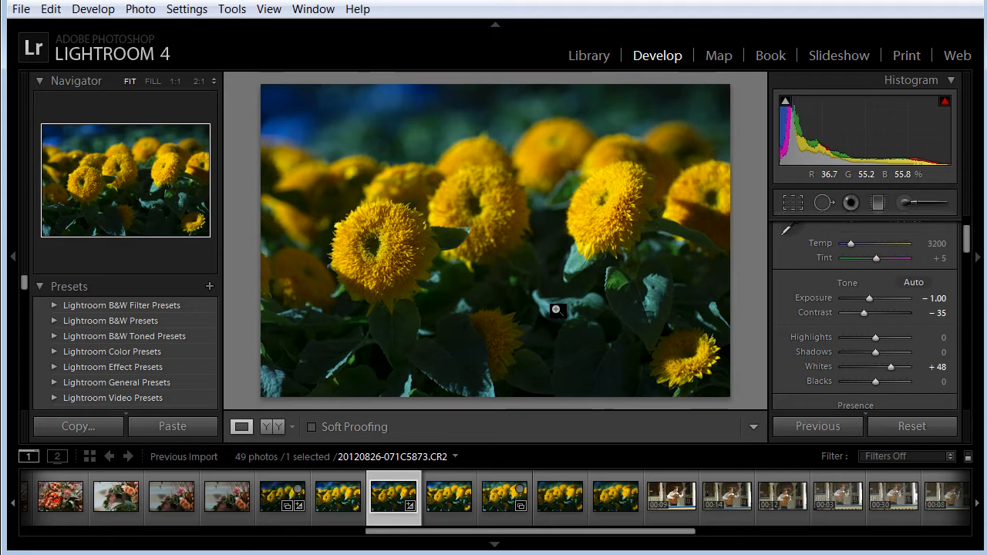
key("alt")
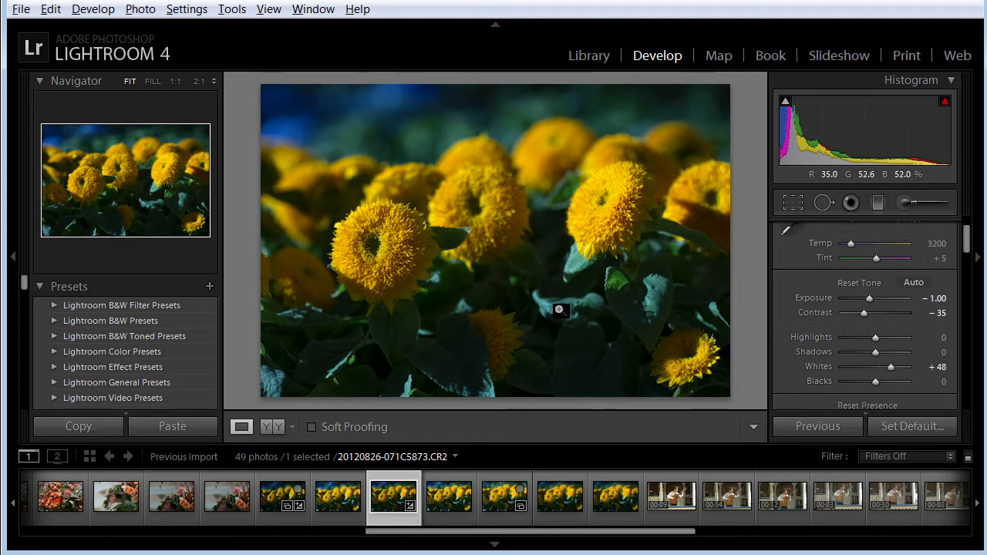
left_click_drag(887, 368, 891, 368)
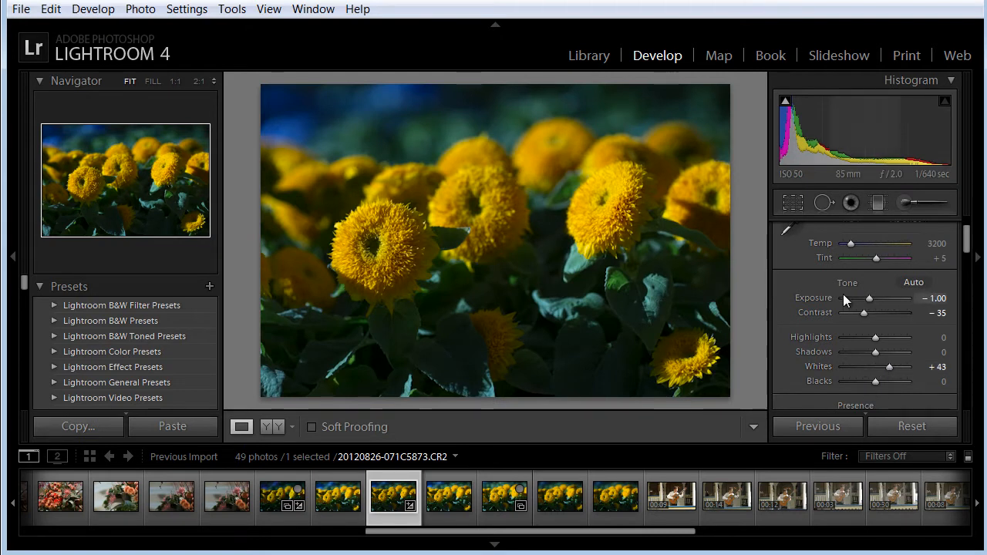
Lower the Blacks to -12, using the clipping preview to judge the black point
left_click(877, 383, "alt")
left_click(877, 383, "alt")
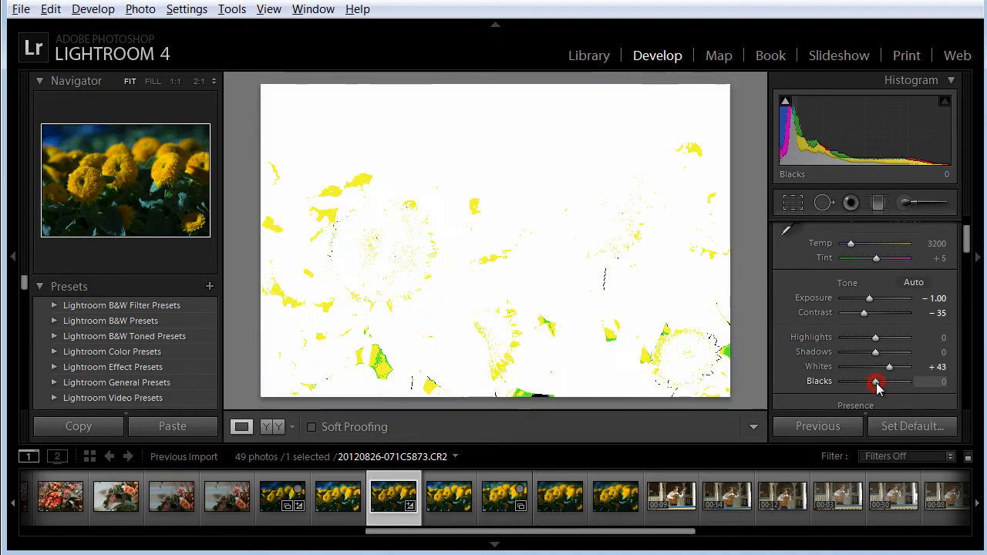
left_click(876, 383, "alt")
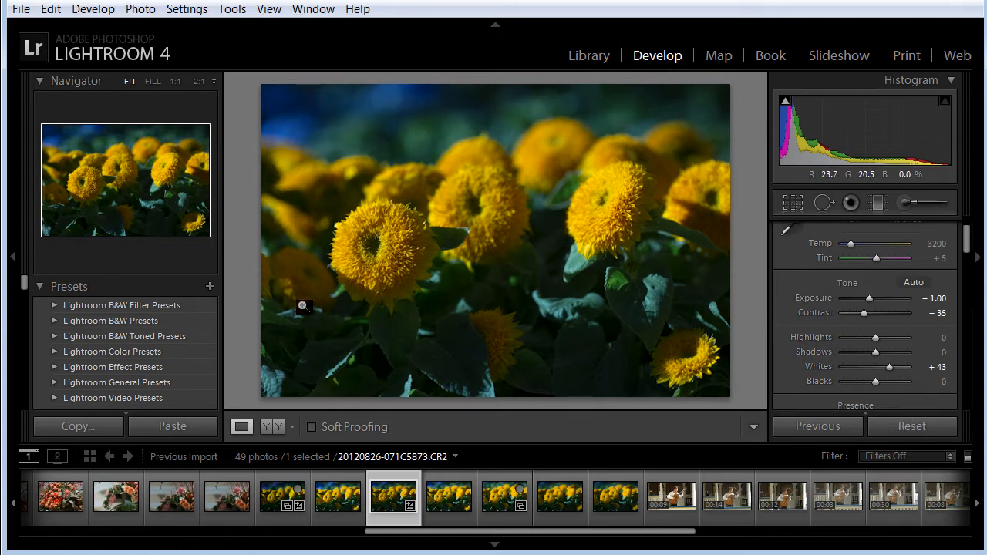
key("alt")
left_click_drag(875, 382, 869, 383)
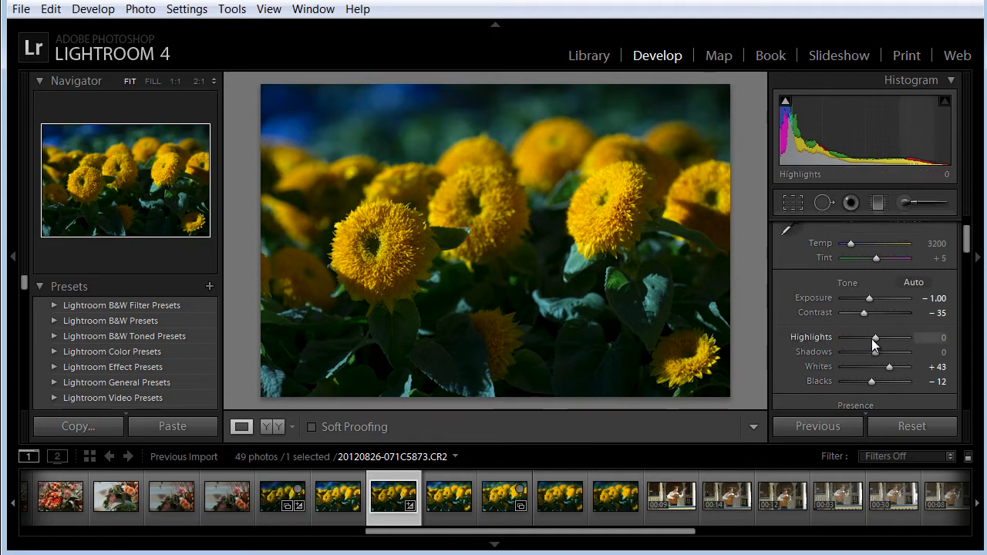
Try the Highlights at +100, and settle on -5 with the help of the clipping preview
left_click_drag(876, 337, 913, 332)
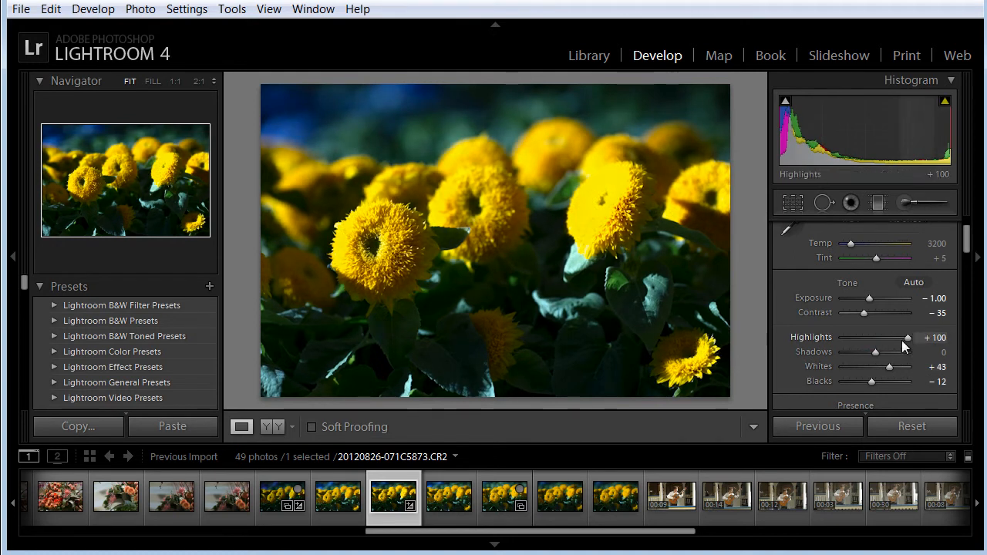
left_click_drag(908, 337, 874, 337)
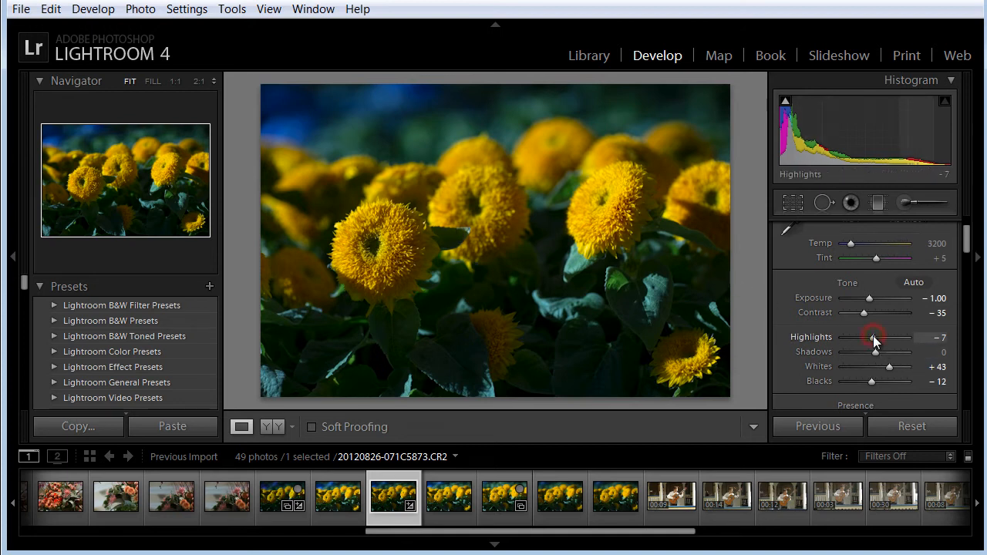
key("alt")
left_click_drag(874, 339, 873, 337)
key("alt")
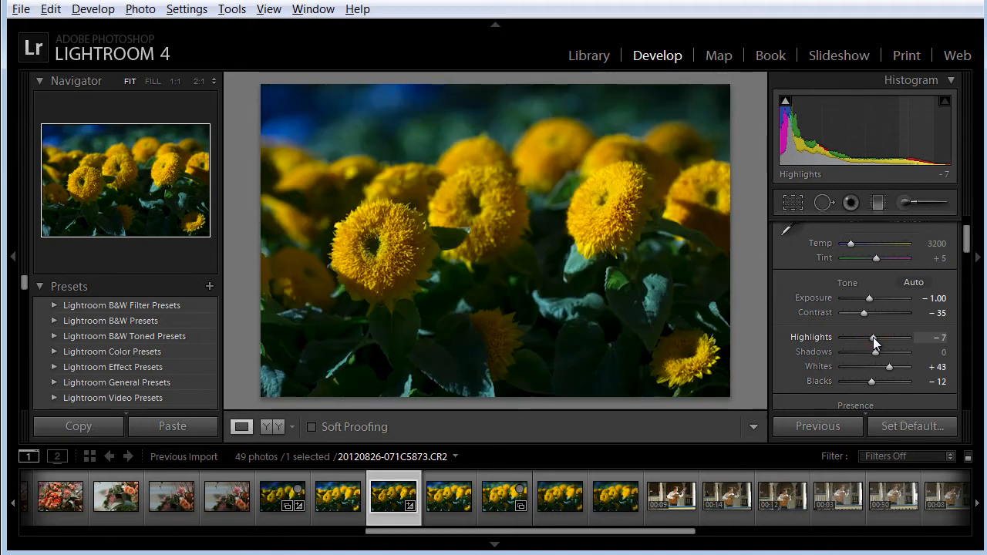
mouse_move(873, 337)
left_mouse_down()
mouse_move(925, 341)
mouse_move(874, 338)
left_mouse_up()
key("alt")
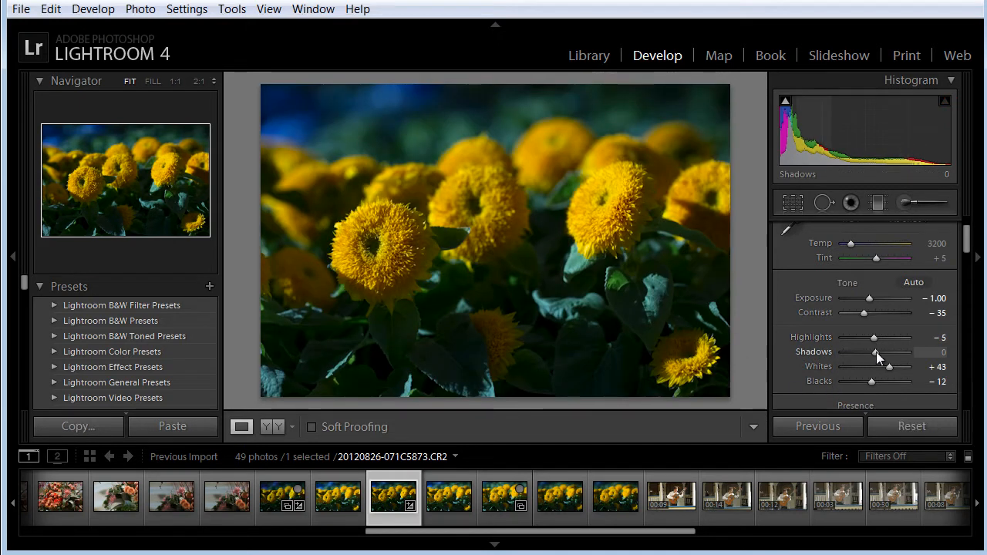
Try the Shadows at +100, and reduce them to +21 with the help of the clipping preview
left_click_drag(870, 354, 933, 349)
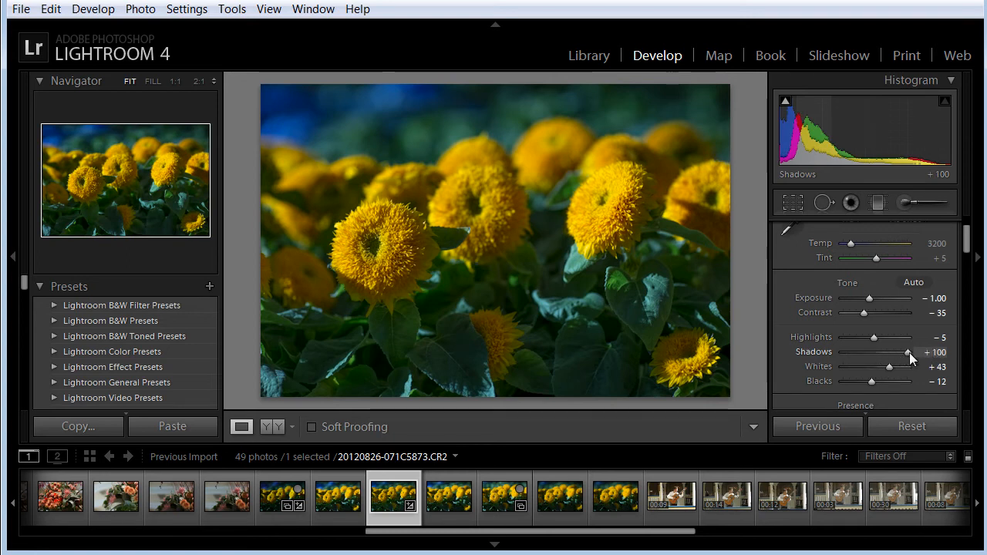
left_click_drag(909, 353, 898, 353)
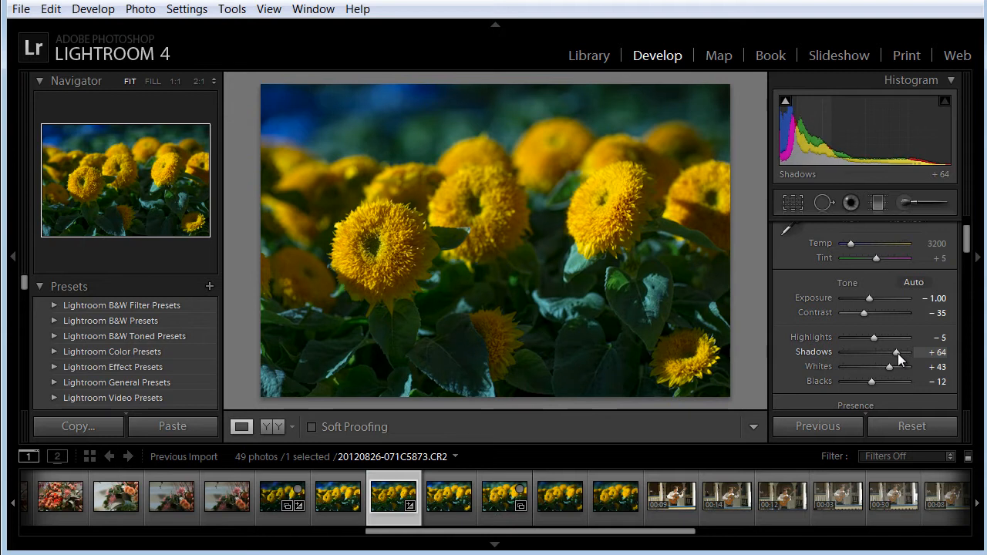
left_click(898, 353, "alt")
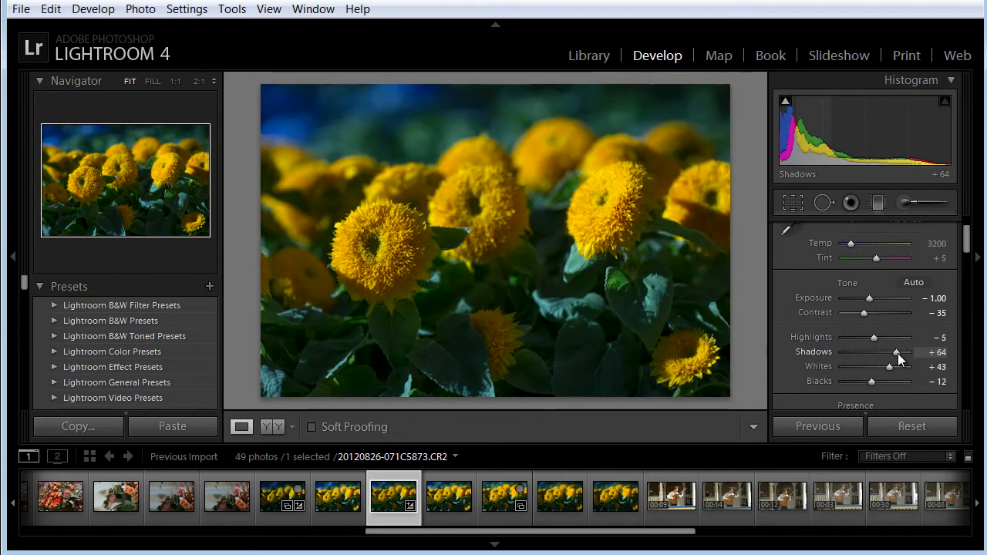
mouse_move(898, 353)
left_mouse_down()
mouse_move(836, 353)
mouse_move(916, 359)
mouse_move(898, 358)
left_mouse_up()
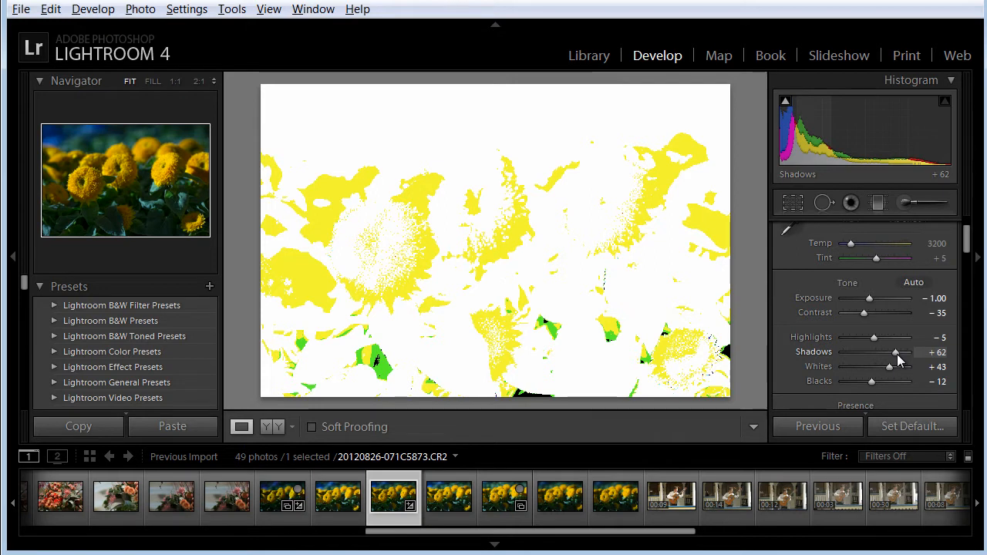
left_click_drag(898, 354, 883, 355)
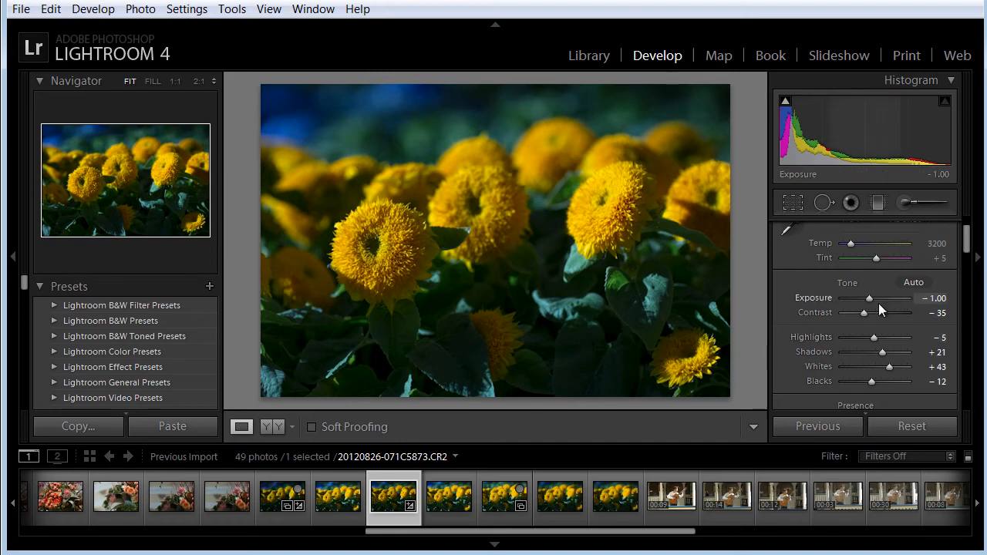
Brighten the Exposure to -0.48, checking the petals of the flower at 1:1 magnification along the way
key("alt")
left_click_drag(869, 295, 873, 300)
left_click(588, 255)
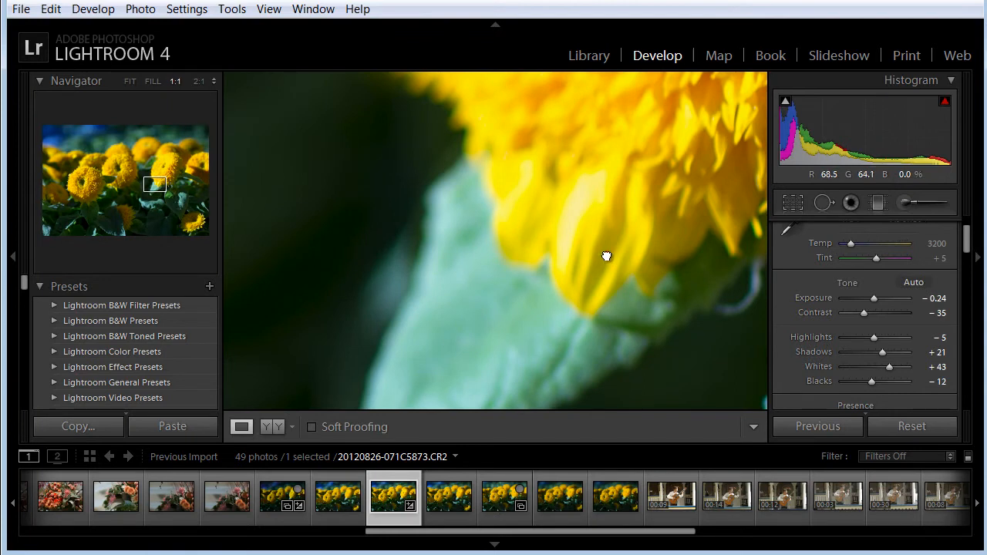
left_click(607, 254)
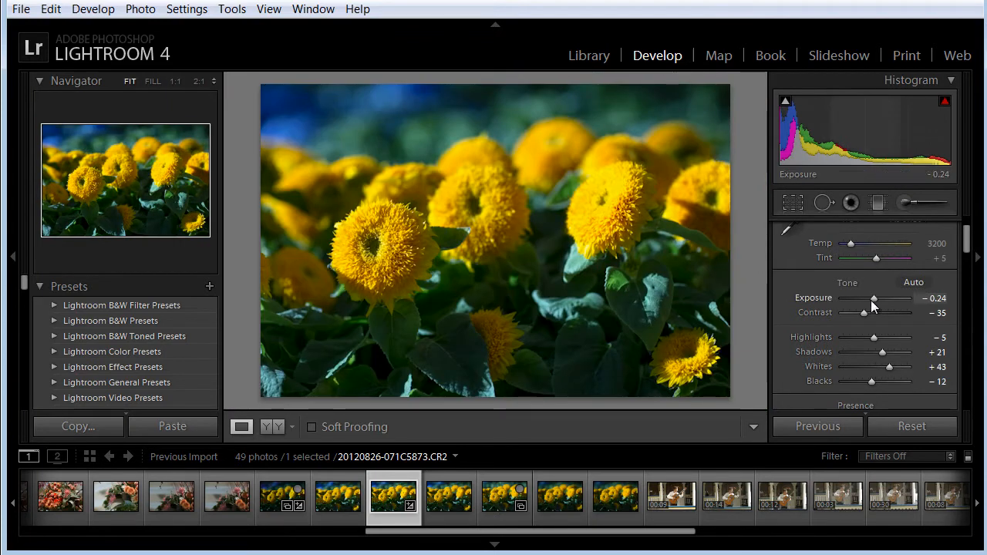
left_click_drag(874, 298, 873, 298)
left_click(872, 298, "alt")
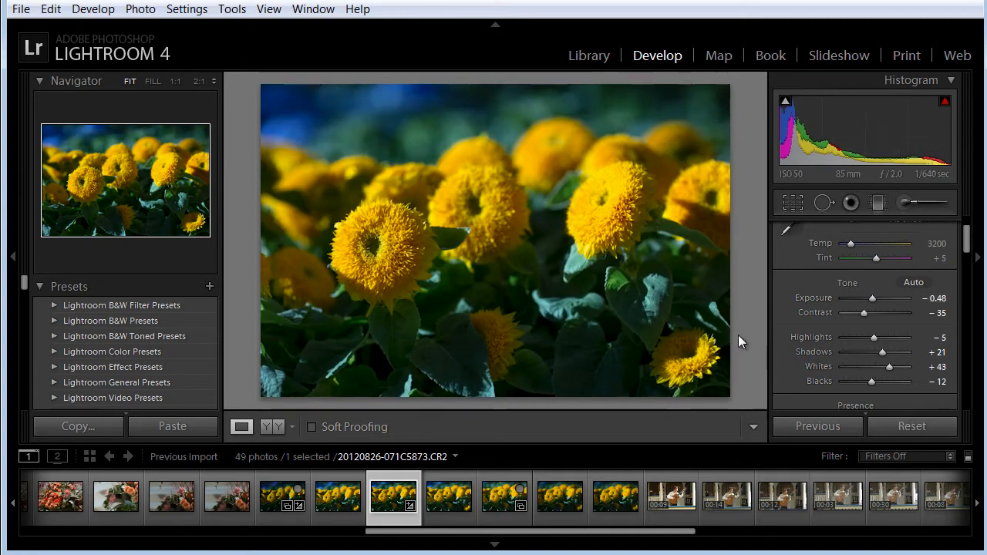
Inspect the petal and leaf detail of the flowers at 1:1 magnification
left_click(386, 239)
left_click_drag(385, 244, 455, 406)
left_click_drag(443, 342, 543, 242)
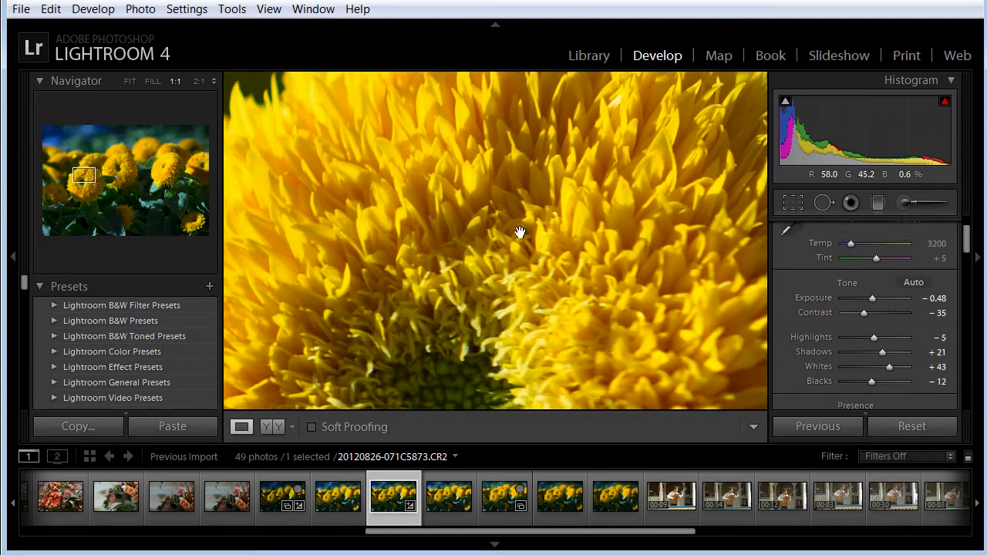
left_click(498, 289)
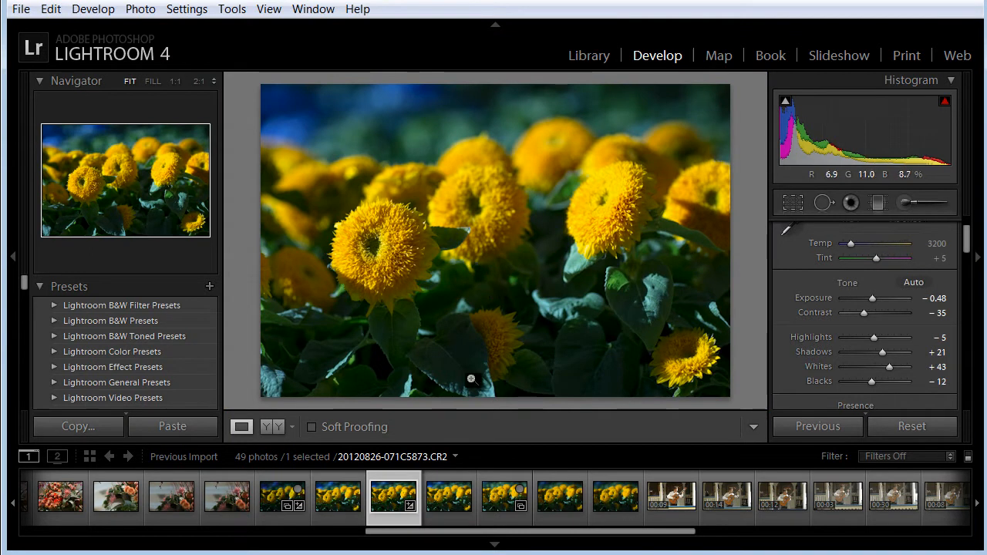
left_click_drag(378, 374, 495, 222)
left_click(465, 254)
left_click_drag(445, 270, 471, 273)
left_click_drag(429, 242, 440, 351)
left_click_drag(440, 251, 446, 386)
left_click_drag(445, 262, 442, 353)
left_click_drag(444, 299, 444, 359)
left_click_drag(443, 277, 445, 278)
left_click(445, 278)
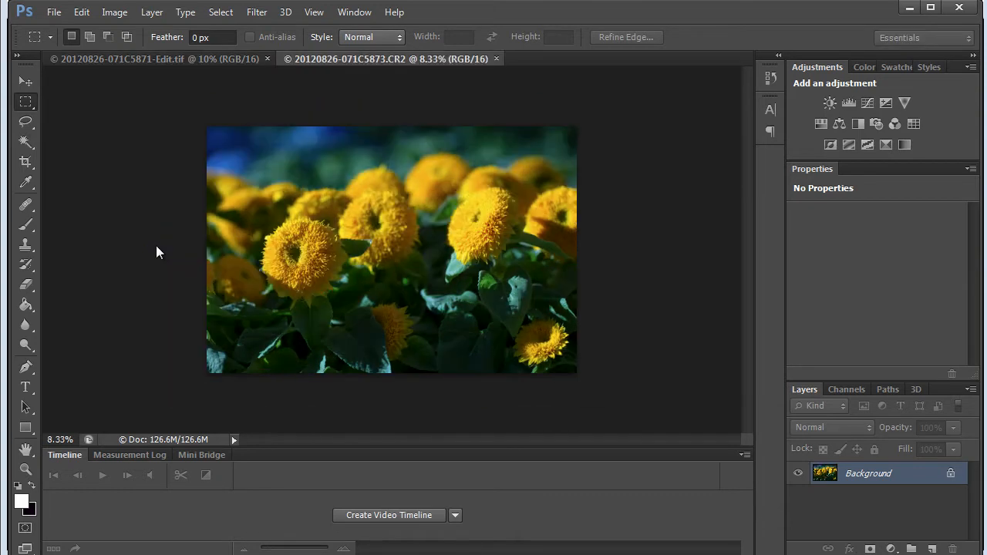
left_click(268, 59)
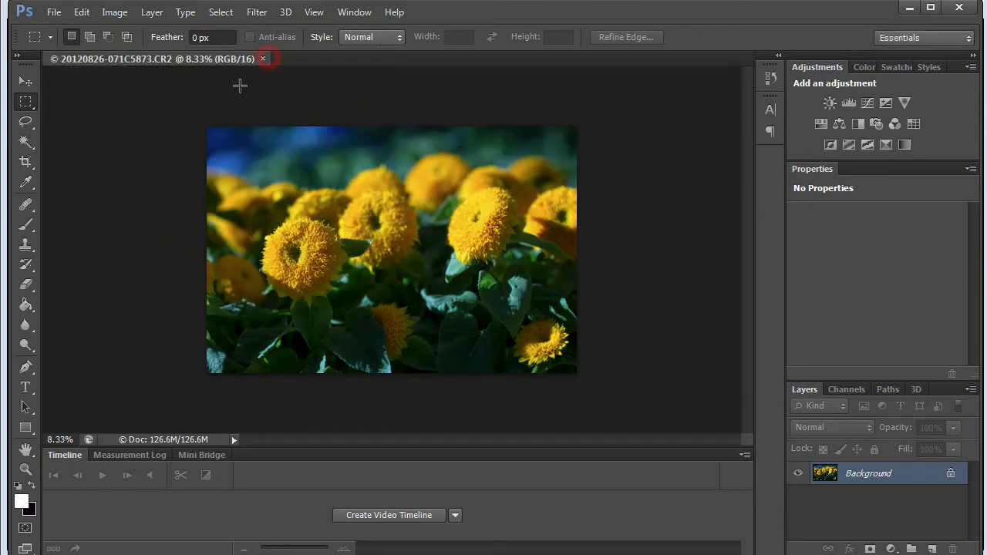
Examine the petal, leaf and background detail of the flower photo at different magnifications
key("z")
left_click(301, 253)
left_click(301, 253)
left_click(302, 253)
left_click(301, 253)
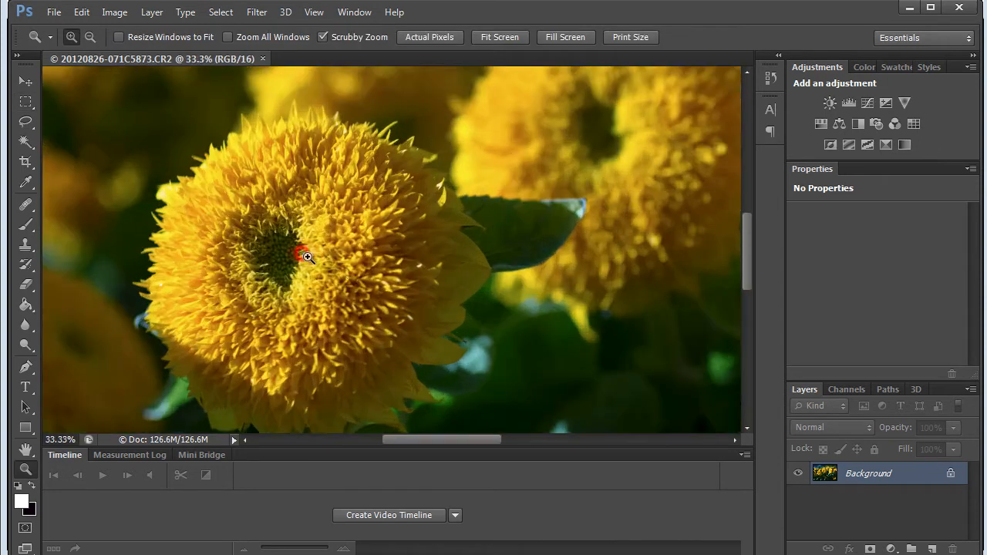
left_click(346, 271, "alt")
left_click_drag(304, 273, 285, 310)
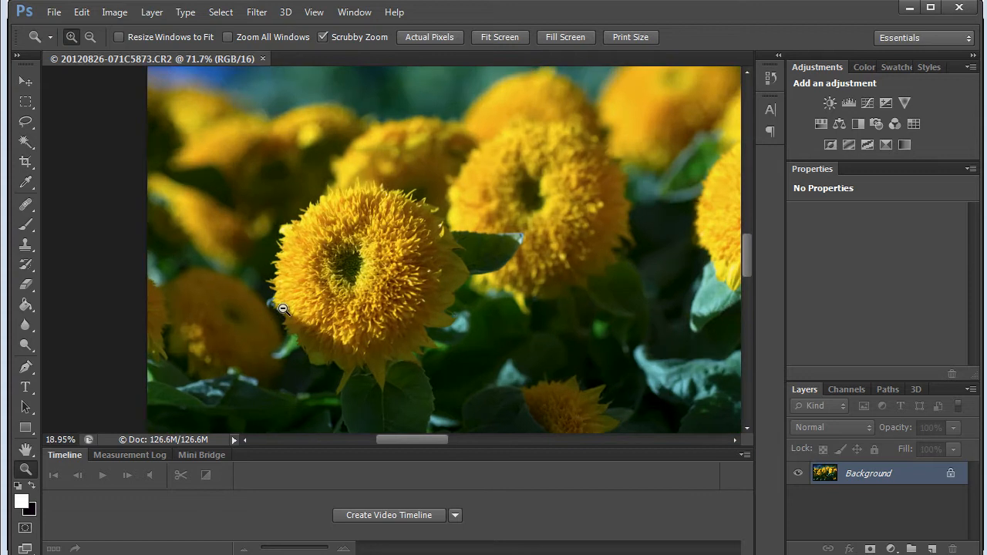
left_click_drag(358, 346, 374, 285)
key("space")
left_click_drag(417, 346, 362, 185)
left_click_drag(366, 270, 387, 351)
left_click_drag(411, 286, 349, 436)
left_click_drag(361, 326, 419, 319)
key("ctrl+space")
left_click_drag(586, 310, 431, 280)
key("ctrl+space")
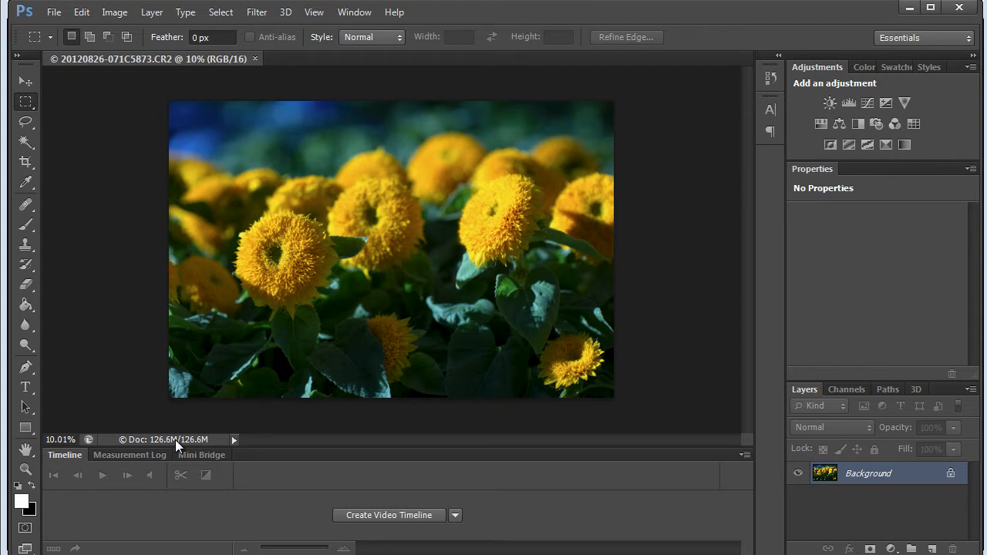
Duplicate the Background layer and apply a Gaussian Blur with a radius of 3.6 pixels to the copy
key("ctrl+j")
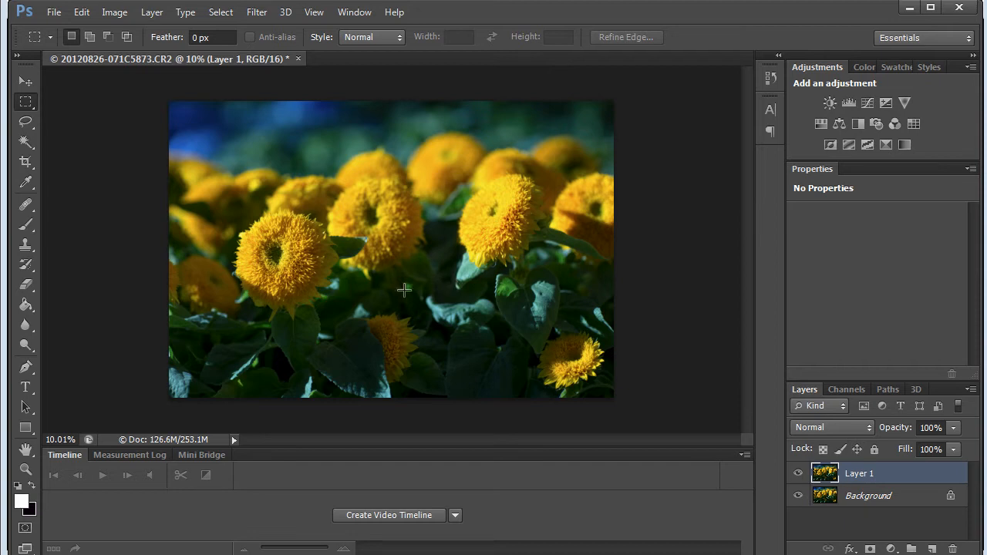
left_click(258, 14)
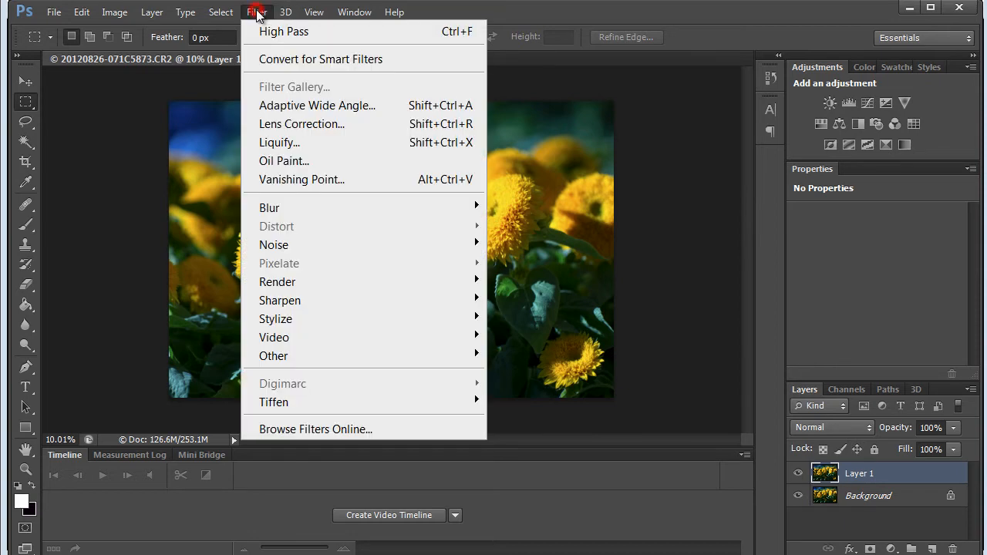
mouse_move(266, 207)
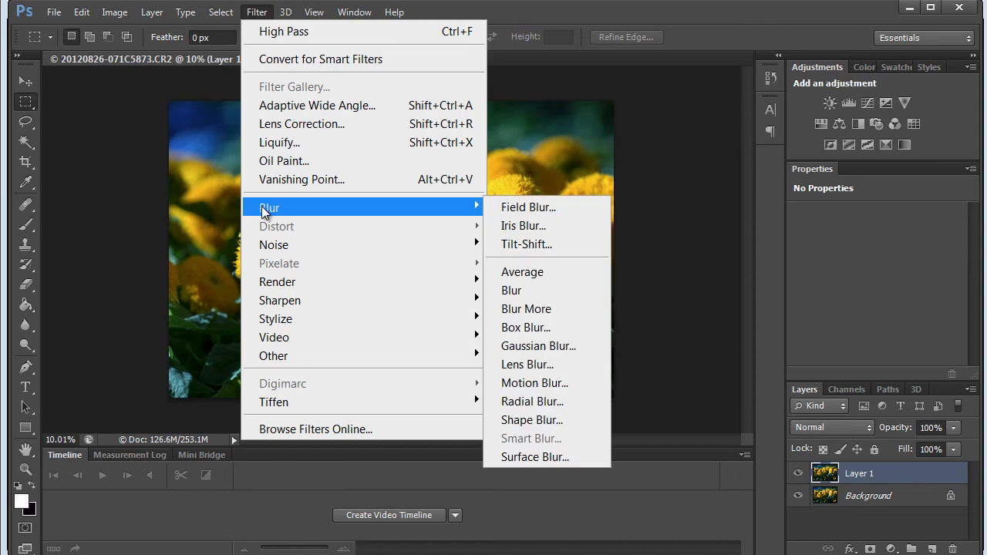
left_click(532, 346)
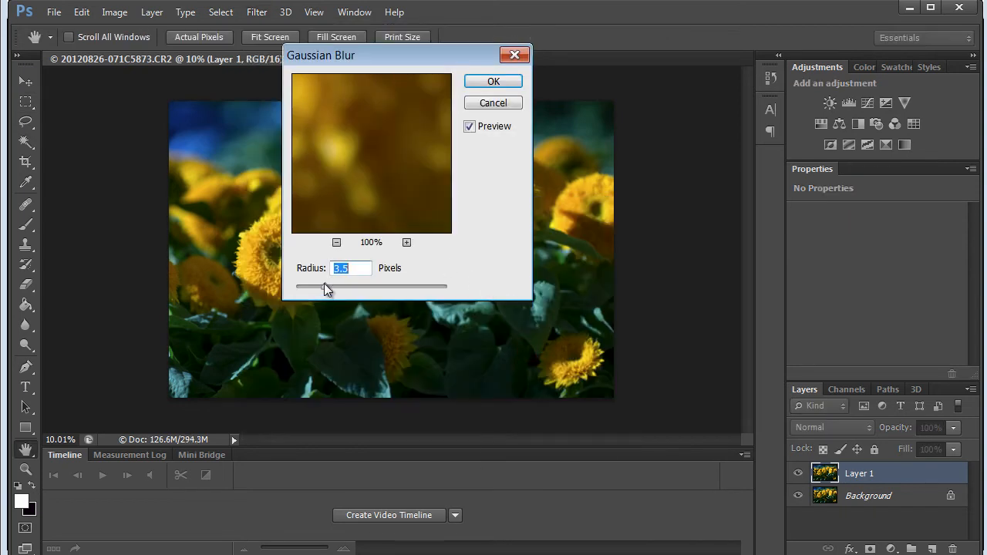
left_click(371, 65)
left_click_drag(450, 54, 567, 69)
left_click_drag(440, 299, 457, 299)
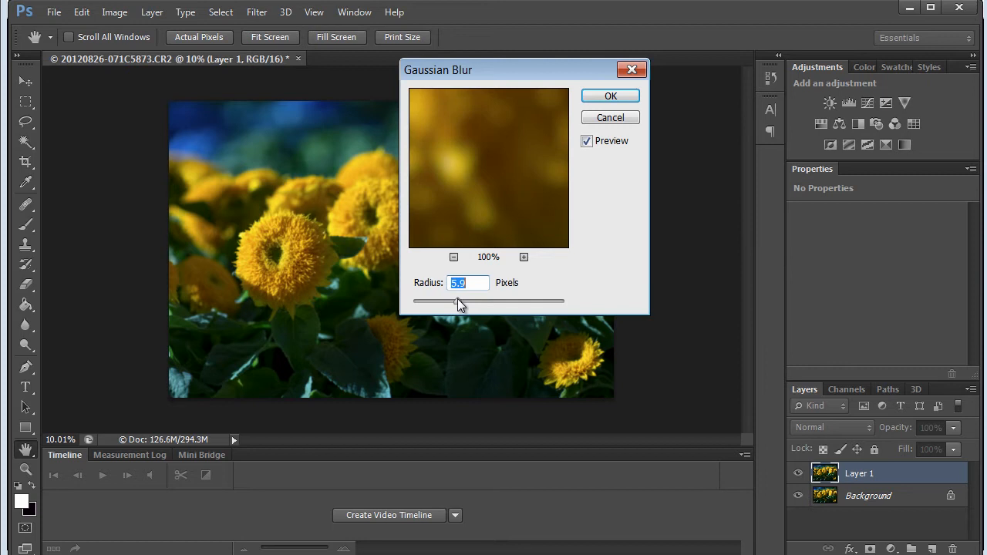
left_click_drag(431, 303, 438, 302)
left_click_drag(456, 162, 575, 230)
left_click_drag(517, 209, 430, 224)
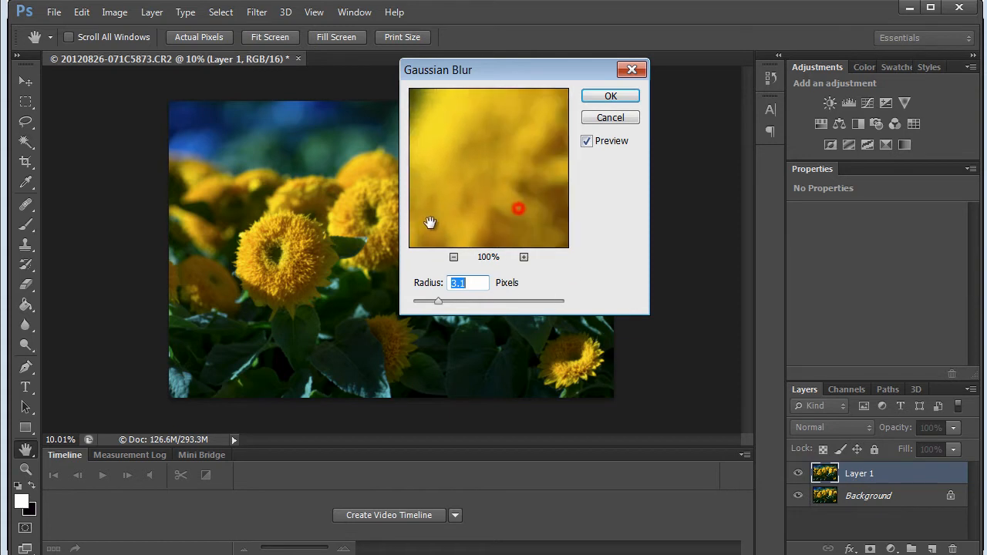
left_click_drag(436, 300, 384, 297)
mouse_move(505, 150)
left_mouse_down()
mouse_move(445, 205)
mouse_move(455, 151)
mouse_move(465, 150)
mouse_move(465, 194)
mouse_move(504, 168)
left_mouse_up()
left_click_drag(417, 301, 444, 301)
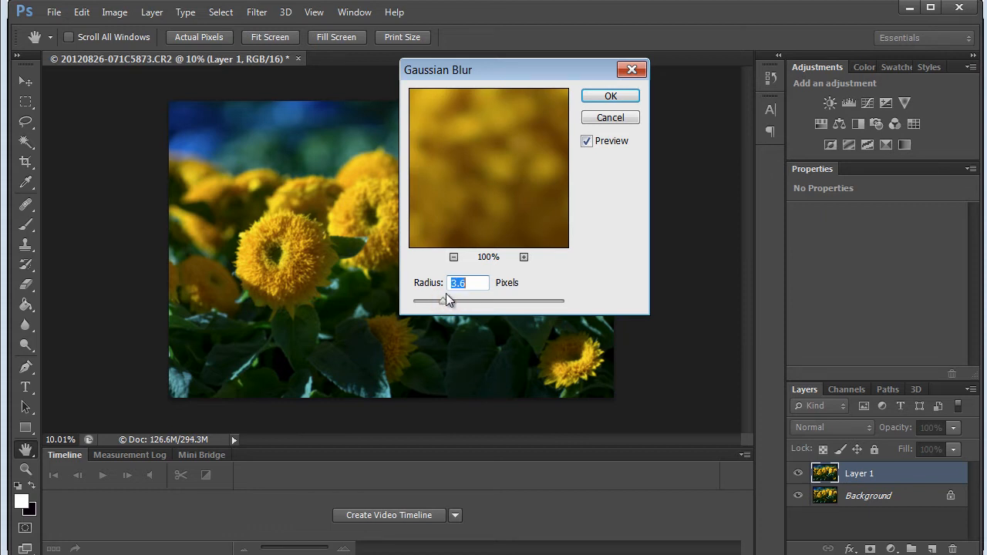
left_click(613, 97)
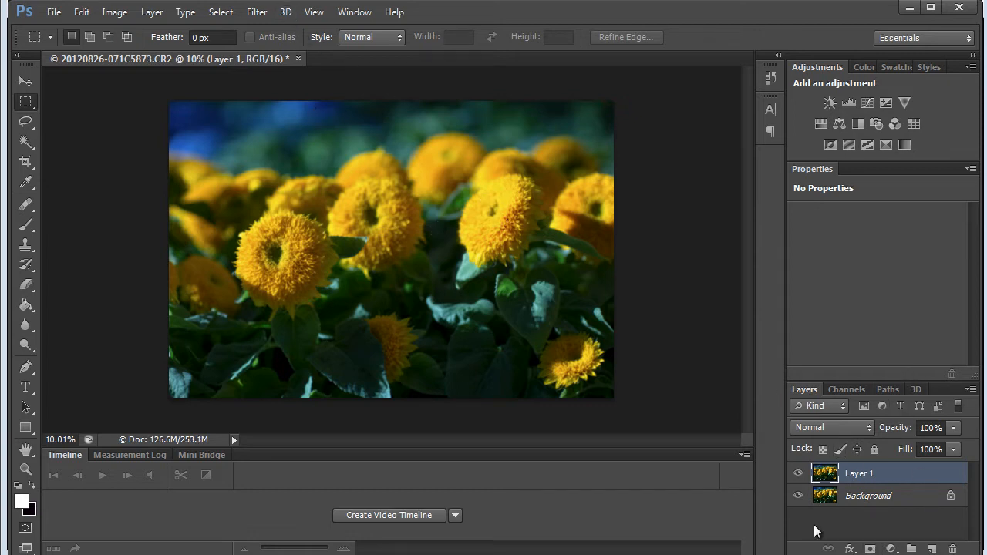
Set the blurred layer's blend mode to Overlay and add a black layer mask that hides it
left_click(868, 428)
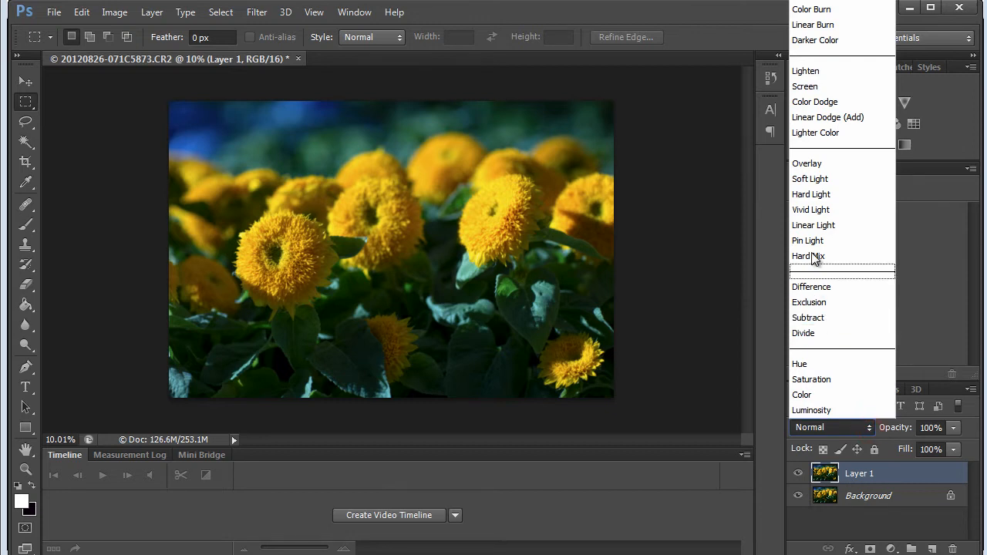
left_click(816, 163)
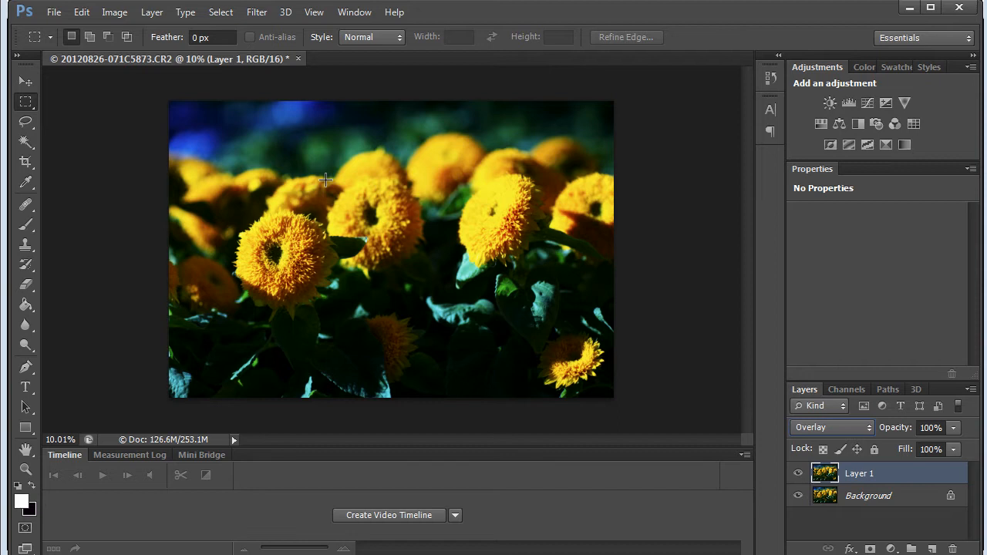
left_click(870, 550)
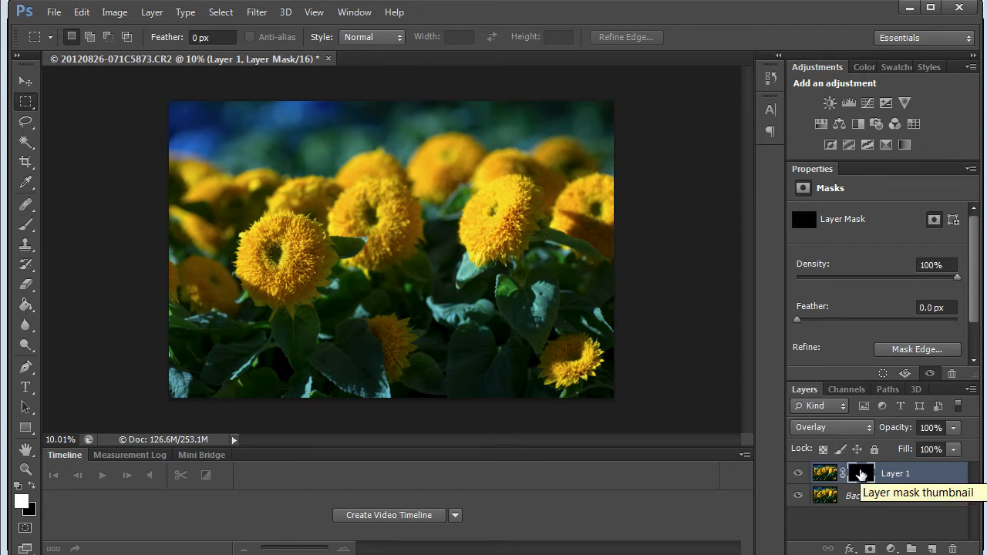
Prepare a 559 px brush for painting on the blurred layer's mask
key("b")
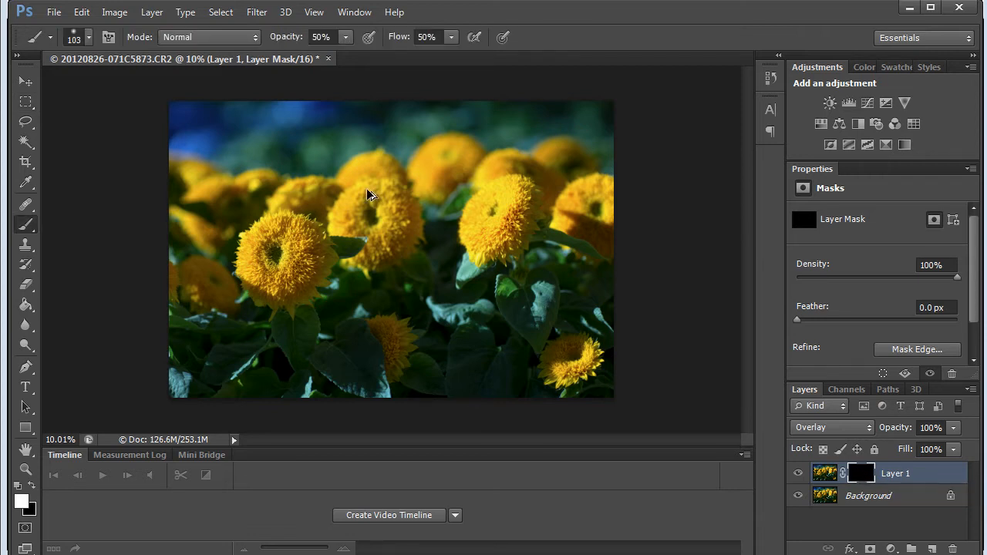
mouse_move(310, 191)
left_mouse_down()
mouse_move(345, 191)
mouse_move(318, 202)
mouse_move(310, 175)
mouse_move(425, 258)
mouse_move(269, 257)
mouse_move(364, 242)
mouse_move(345, 244)
left_mouse_up()
mouse_move(317, 170)
left_mouse_down()
mouse_move(309, 126)
mouse_move(311, 273)
mouse_move(309, 154)
mouse_move(302, 260)
mouse_move(302, 70)
mouse_move(296, 236)
mouse_move(289, 95)
mouse_move(286, 116)
left_mouse_up()
left_click(863, 475)
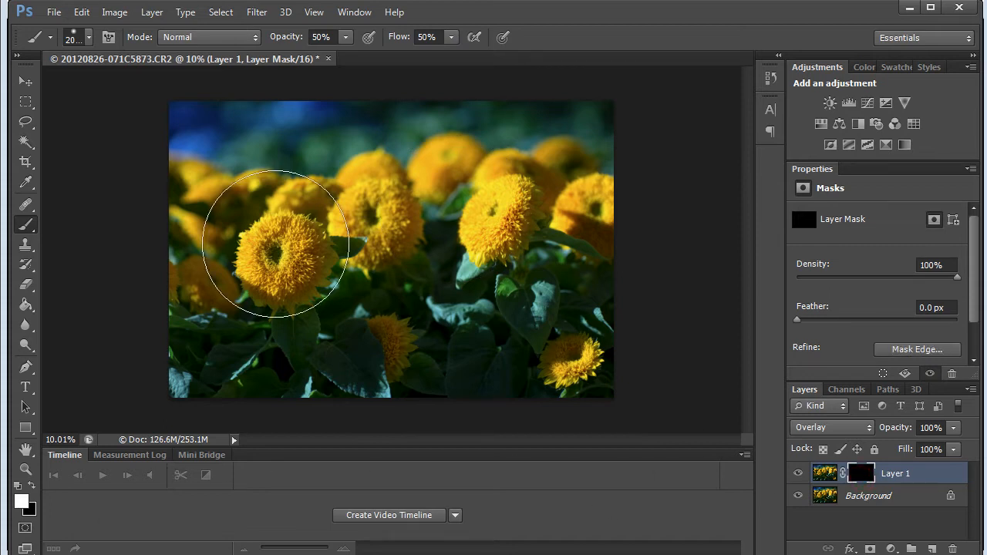
right_click(349, 245, "alt")
left_click_drag(336, 251, 290, 263)
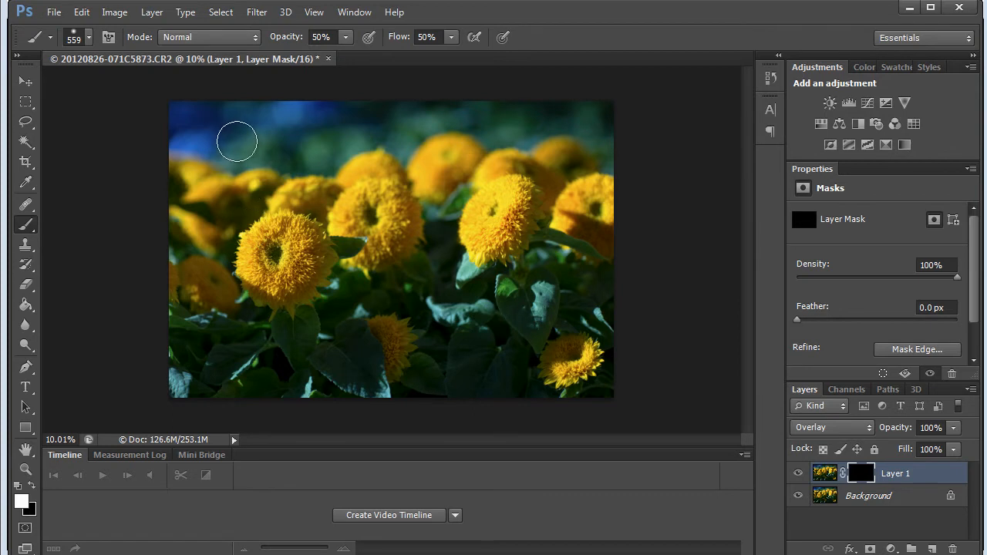
Paint white on the layer mask over the background, flowers and leaves at 50% opacity and 50% flow
mouse_move(179, 126)
left_mouse_down()
mouse_move(215, 106)
mouse_move(190, 136)
mouse_move(303, 114)
mouse_move(287, 123)
mouse_move(330, 130)
mouse_move(313, 153)
mouse_move(369, 119)
mouse_move(413, 119)
mouse_move(414, 133)
mouse_move(478, 111)
mouse_move(577, 113)
mouse_move(240, 120)
mouse_move(212, 131)
mouse_move(255, 174)
mouse_move(339, 155)
mouse_move(315, 158)
mouse_move(212, 125)
mouse_move(454, 110)
mouse_move(603, 135)
mouse_move(506, 112)
mouse_move(527, 124)
mouse_move(502, 139)
left_mouse_up()
mouse_move(506, 205)
left_mouse_down()
mouse_move(394, 245)
mouse_move(271, 255)
mouse_move(272, 266)
mouse_move(293, 253)
mouse_move(342, 258)
mouse_move(375, 213)
mouse_move(415, 221)
mouse_move(390, 253)
mouse_move(420, 235)
mouse_move(509, 327)
mouse_move(412, 329)
left_mouse_up()
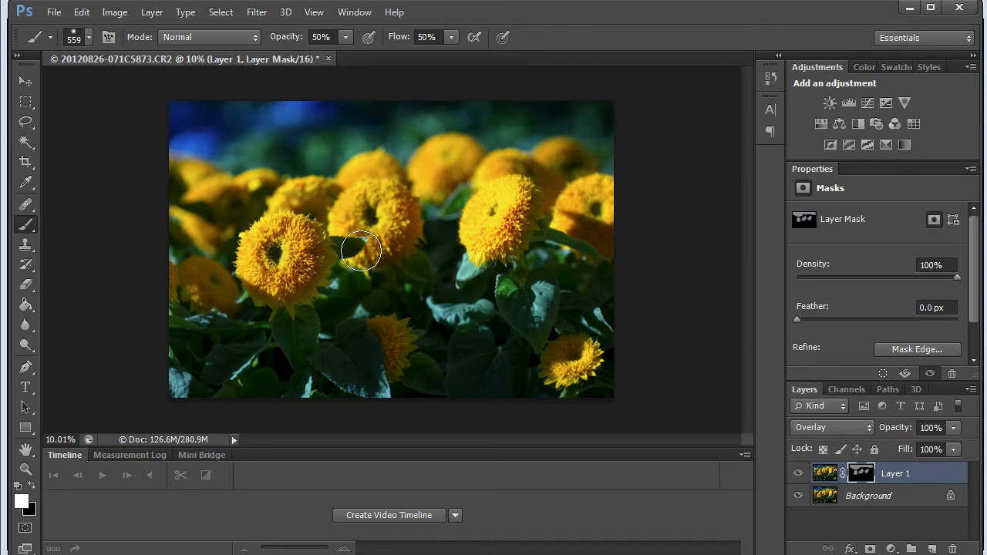
left_click_drag(287, 332, 283, 369)
mouse_move(368, 287)
left_mouse_down()
mouse_move(402, 288)
mouse_move(453, 237)
mouse_move(438, 278)
mouse_move(463, 312)
left_mouse_up()
mouse_move(551, 268)
left_mouse_down()
mouse_move(582, 285)
mouse_move(555, 257)
left_mouse_up()
left_click_drag(408, 296, 342, 295)
mouse_move(435, 185)
left_mouse_down()
mouse_move(398, 165)
mouse_move(343, 162)
mouse_move(251, 190)
mouse_move(276, 182)
mouse_move(222, 208)
mouse_move(192, 246)
mouse_move(197, 288)
mouse_move(197, 214)
mouse_move(229, 345)
mouse_move(229, 326)
mouse_move(327, 327)
mouse_move(300, 340)
mouse_move(344, 297)
mouse_move(290, 337)
mouse_move(272, 373)
mouse_move(236, 369)
mouse_move(310, 378)
mouse_move(171, 381)
mouse_move(484, 401)
mouse_move(344, 392)
mouse_move(416, 357)
left_mouse_up()
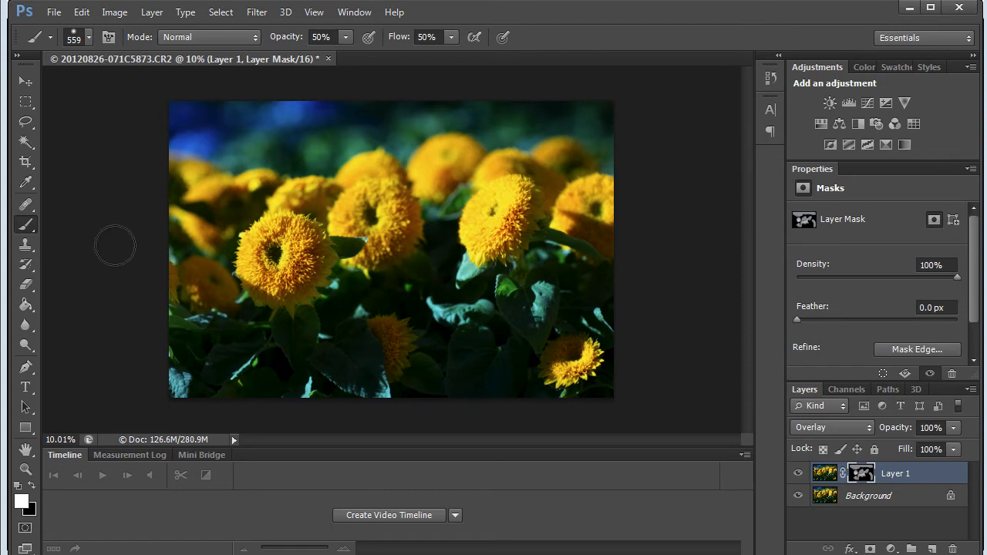
left_click_drag(169, 197, 172, 200)
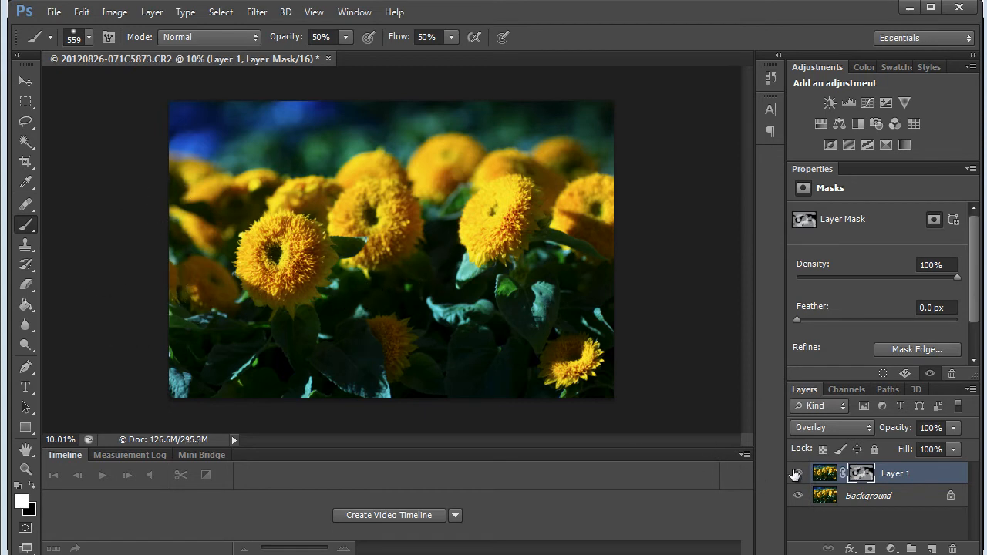
mouse_move(215, 197)
left_mouse_down()
mouse_move(205, 221)
mouse_move(216, 226)
mouse_move(194, 208)
left_mouse_up()
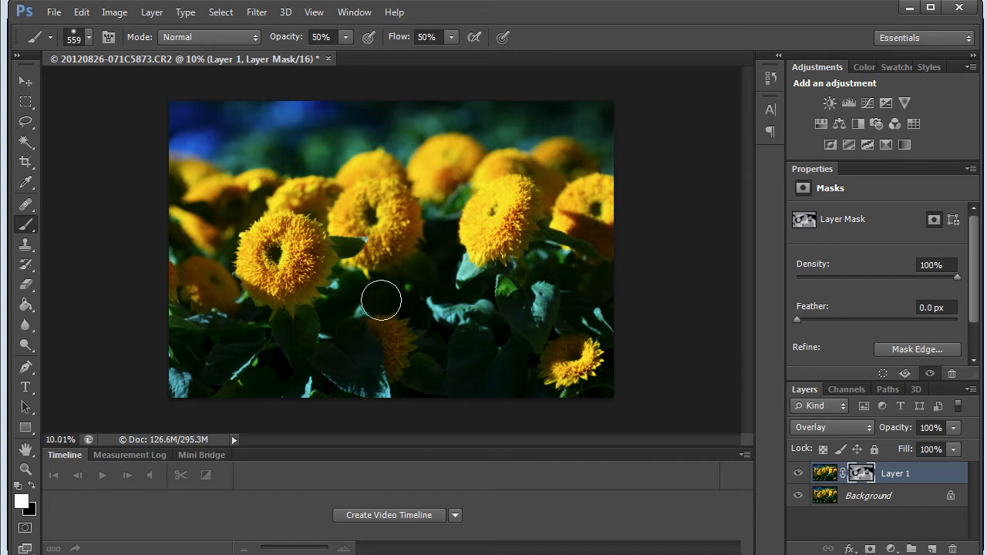
left_click_drag(510, 335, 470, 398)
Display the layer mask by itself and paint the three main flowers black, using 100% brush opacity and flow
left_click(869, 478, "alt")
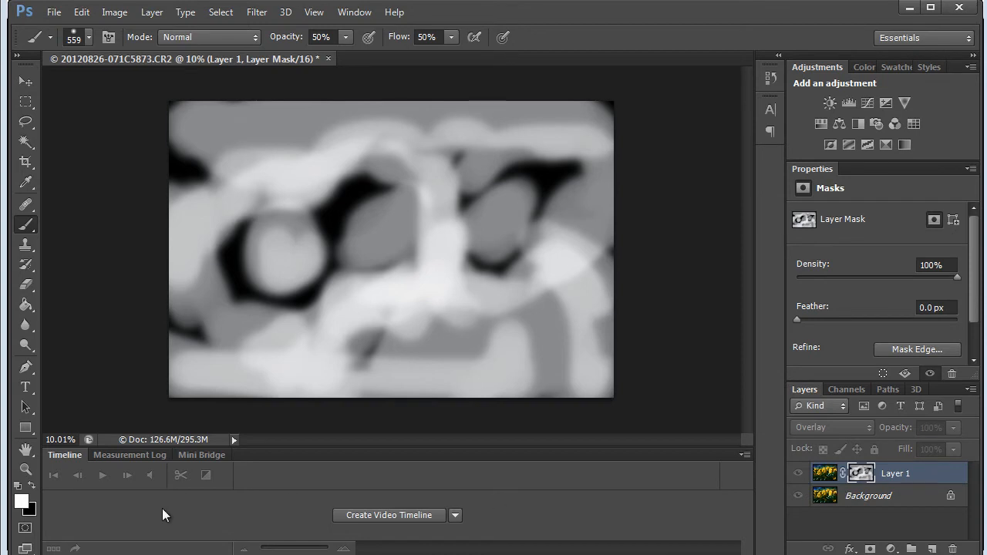
key("x")
mouse_move(303, 252)
left_mouse_down()
mouse_move(280, 264)
mouse_move(283, 232)
mouse_move(269, 239)
mouse_move(272, 274)
mouse_move(308, 247)
mouse_move(273, 226)
mouse_move(354, 246)
mouse_move(375, 222)
mouse_move(353, 233)
mouse_move(378, 214)
left_mouse_up()
mouse_move(509, 219)
left_mouse_down()
mouse_move(465, 234)
mouse_move(517, 210)
mouse_move(460, 223)
left_mouse_up()
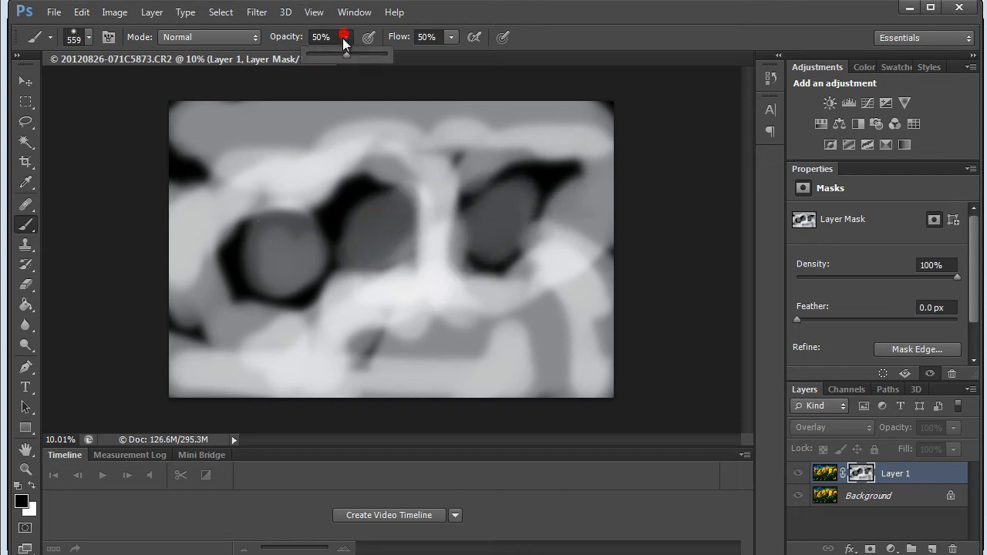
left_click(451, 37)
left_click_drag(451, 53, 494, 53)
mouse_move(532, 220)
left_mouse_down()
mouse_move(492, 182)
mouse_move(463, 241)
mouse_move(506, 253)
mouse_move(469, 233)
mouse_move(369, 210)
mouse_move(362, 198)
mouse_move(336, 226)
mouse_move(277, 248)
mouse_move(264, 230)
mouse_move(297, 234)
mouse_move(316, 253)
left_mouse_up()
mouse_move(520, 196)
left_mouse_down()
mouse_move(541, 214)
mouse_move(544, 202)
left_mouse_up()
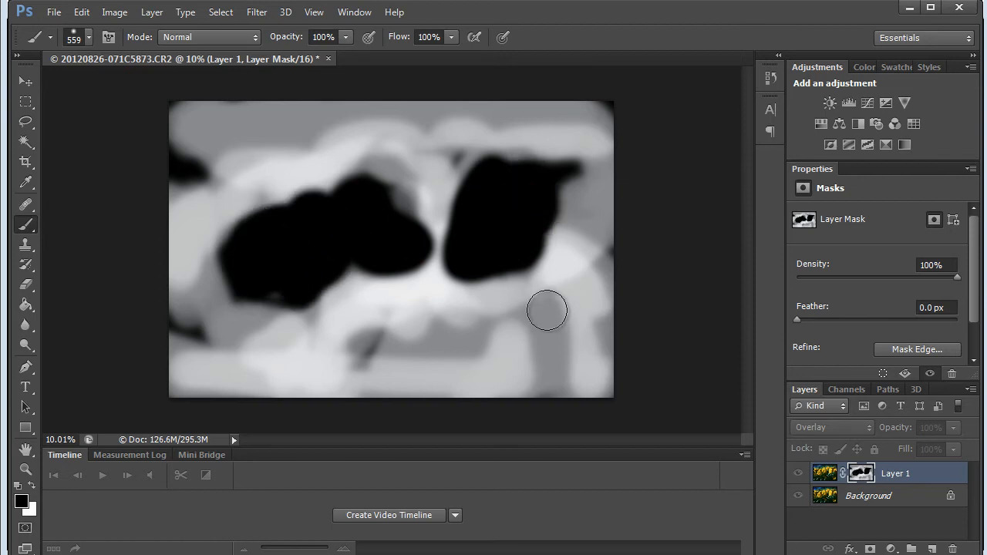
left_click(858, 483, "alt")
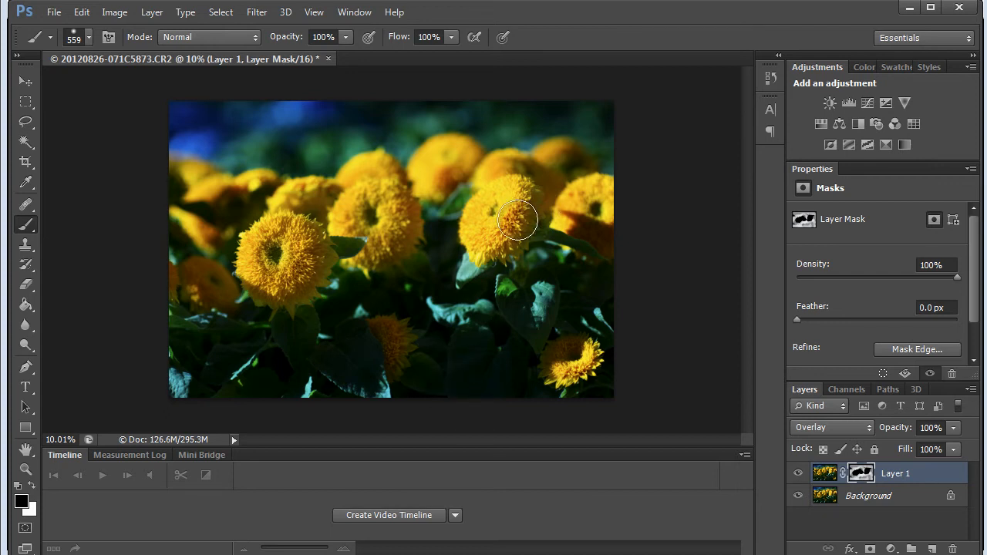
Undo the last mask stroke and paint white over the right flower's shaded side with a 240 px brush at 34% opacity and 59% flow
key("ctrl+z")
left_click_drag(344, 38, 299, 53)
left_click_drag(448, 38, 448, 48)
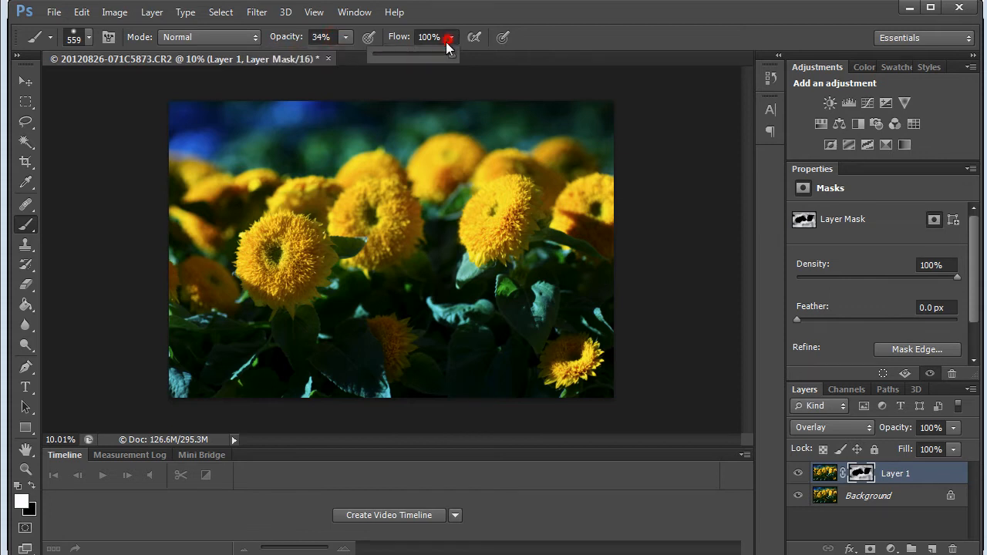
left_click(420, 54)
mouse_move(503, 225)
left_mouse_down()
mouse_move(522, 210)
mouse_move(503, 246)
left_mouse_up()
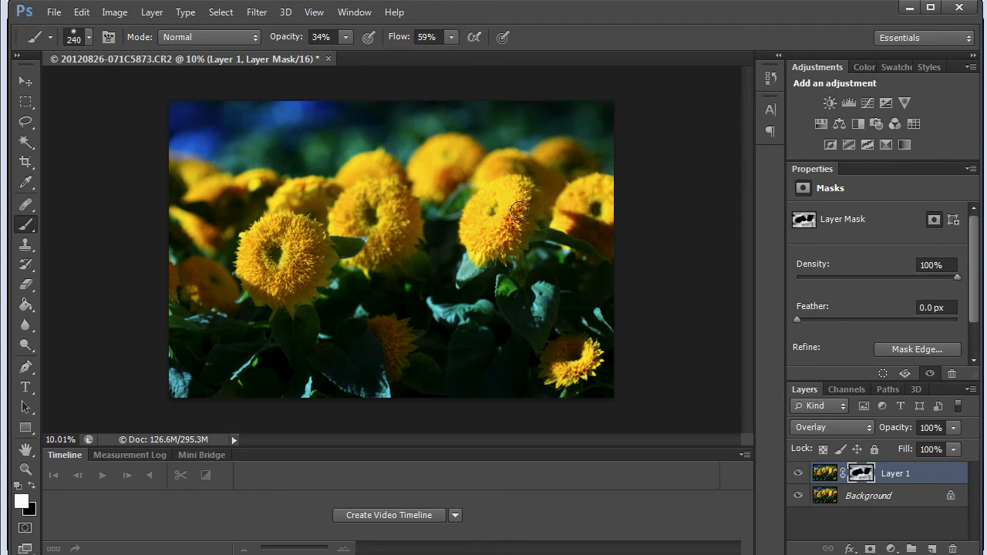
Paint white on the layer mask over the shaded petals of the large left flower
key("z")
left_click(499, 223)
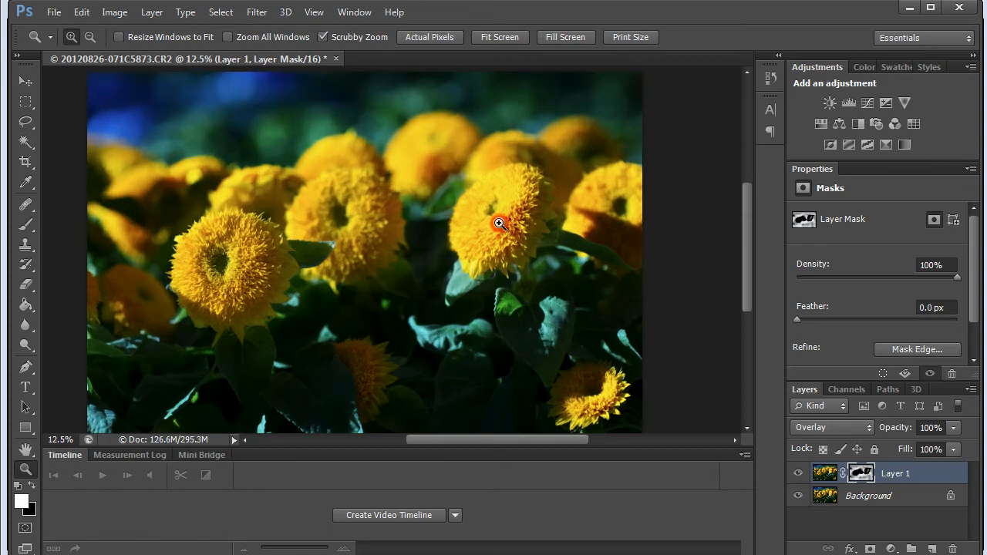
left_click(499, 223)
left_click(499, 223)
left_click(499, 223)
key("b")
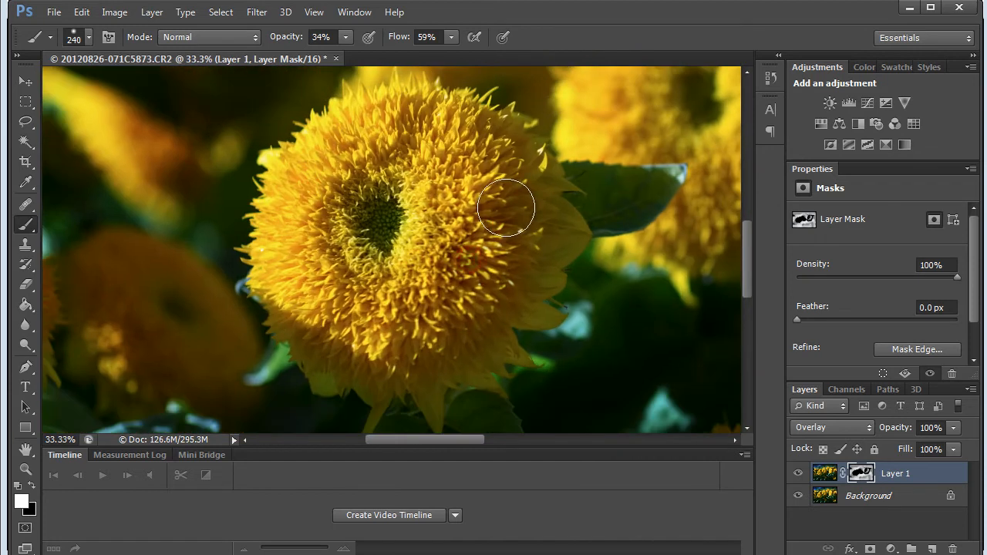
left_click_drag(506, 208, 468, 263)
mouse_move(502, 193)
left_mouse_down()
mouse_move(439, 238)
mouse_move(445, 183)
mouse_move(476, 178)
left_mouse_up()
mouse_move(455, 133)
left_mouse_down()
mouse_move(432, 123)
mouse_move(378, 128)
left_mouse_up()
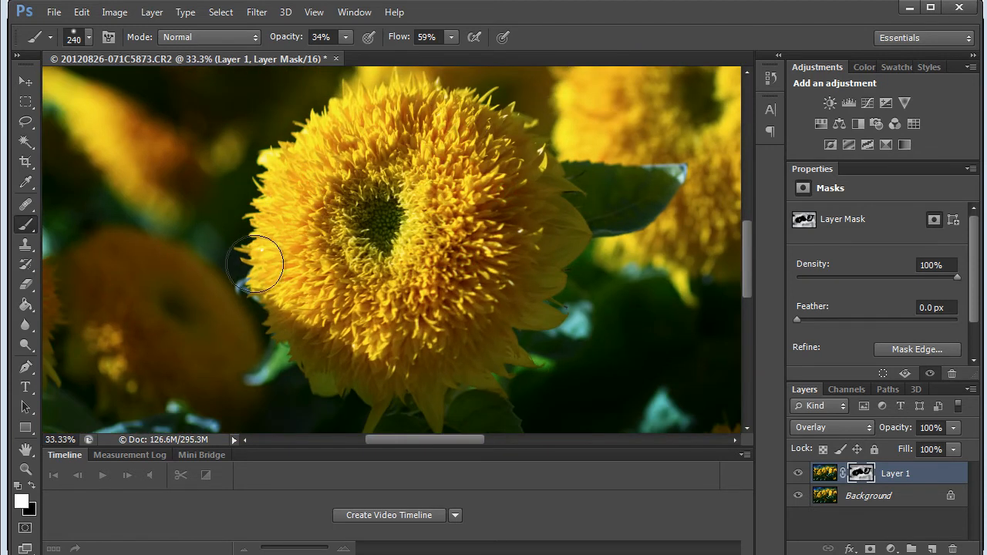
Paint white on the layer mask over the dark centre of the left flower, and check the petals of the right flower
left_click(357, 226)
mouse_move(359, 223)
left_mouse_down()
mouse_move(361, 240)
mouse_move(382, 224)
left_mouse_up()
key("space")
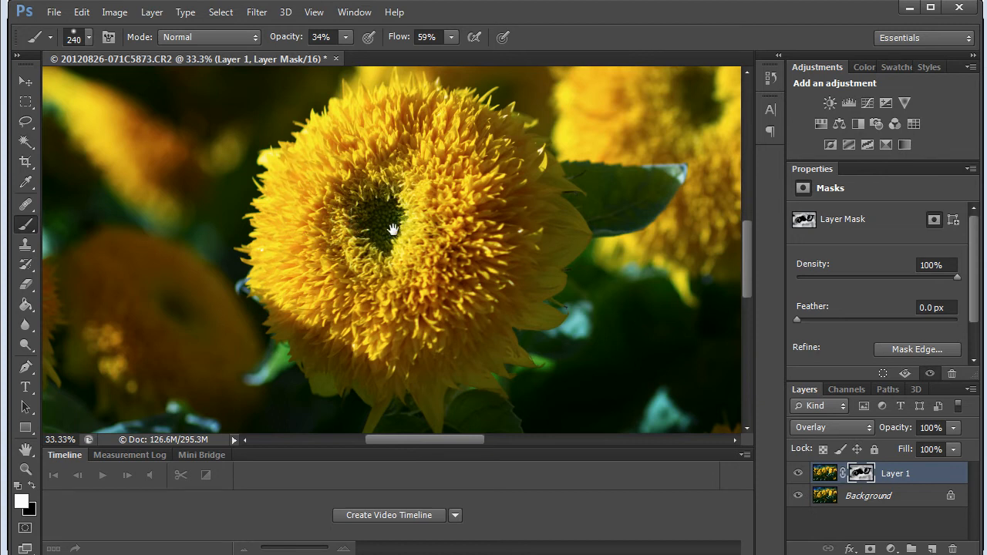
left_click_drag(419, 260, 242, 278)
left_click_drag(399, 242, 300, 331)
mouse_move(636, 244)
left_mouse_down()
mouse_move(577, 295)
mouse_move(500, 189)
left_mouse_up()
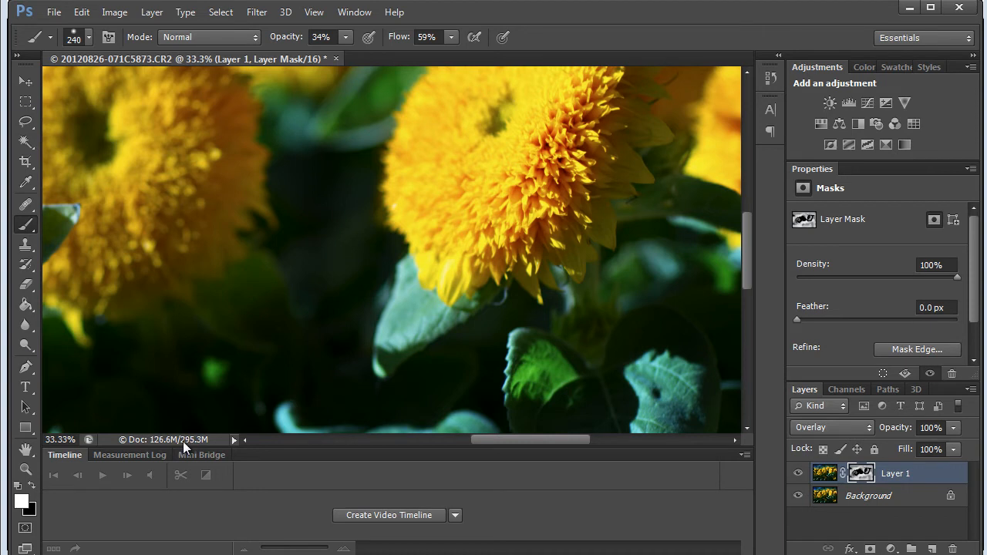
Flatten the image into a single Background layer
right_click(860, 495)
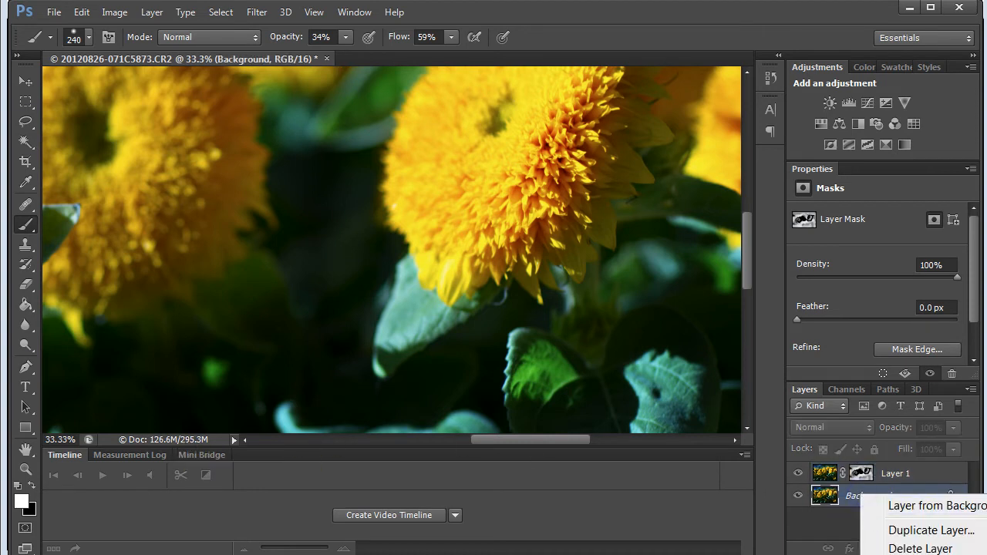
left_click(918, 554)
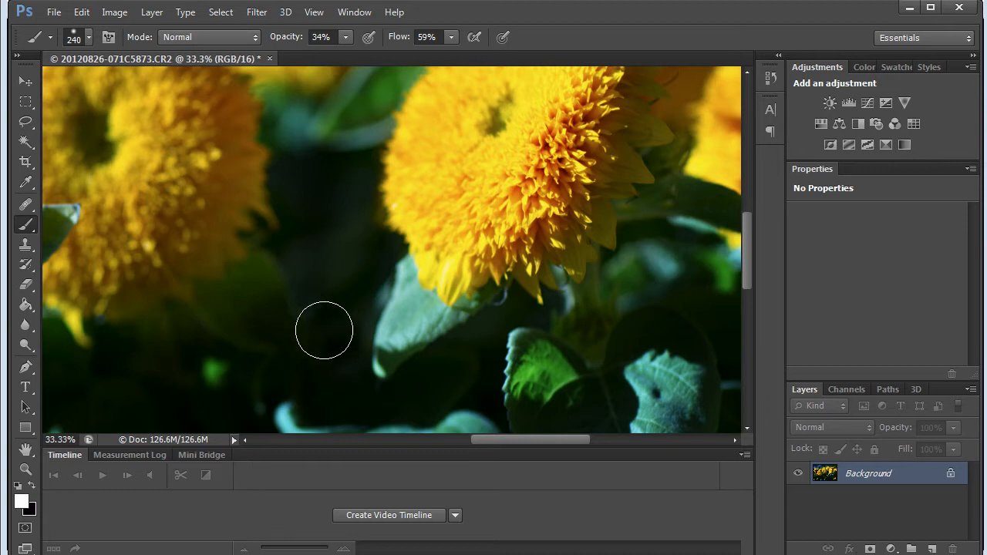
key("z")
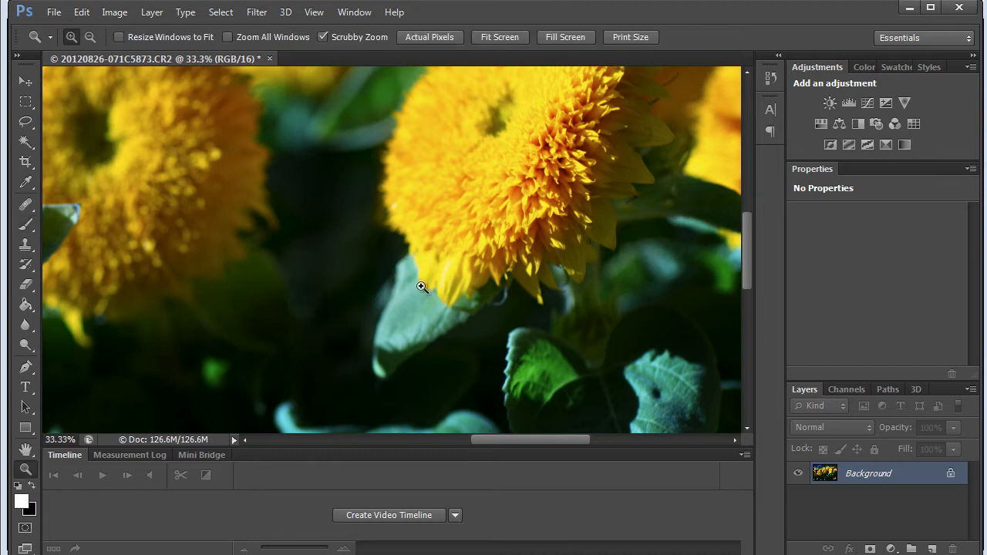
Duplicate the Background layer and start the High Pass filter on the copy
left_click_drag(399, 292, 348, 295)
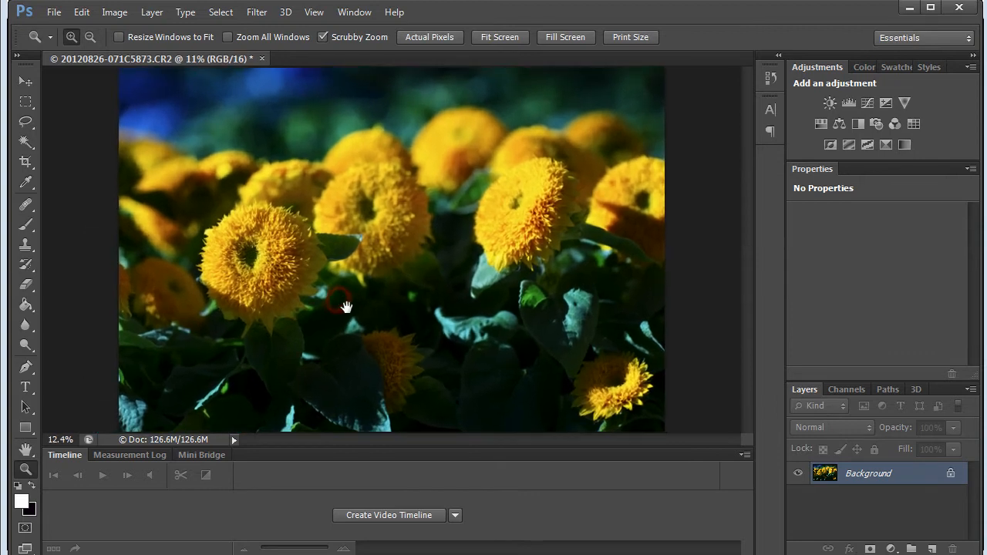
key("b")
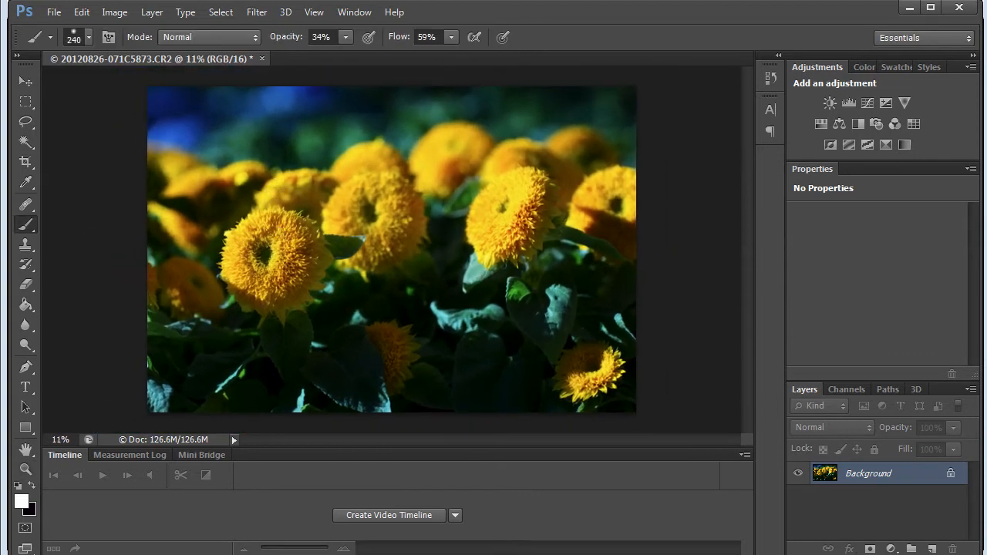
key("ctrl+j")
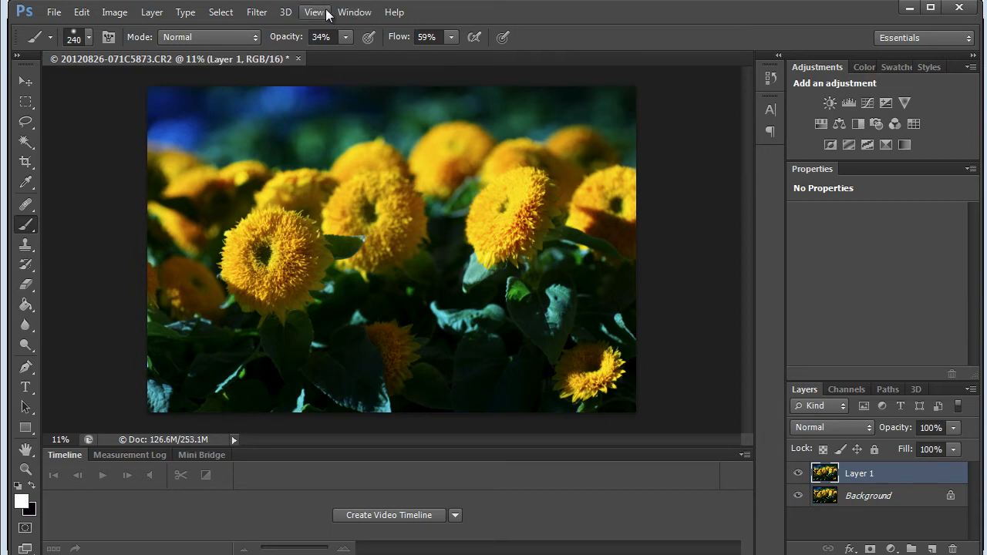
left_click(255, 13)
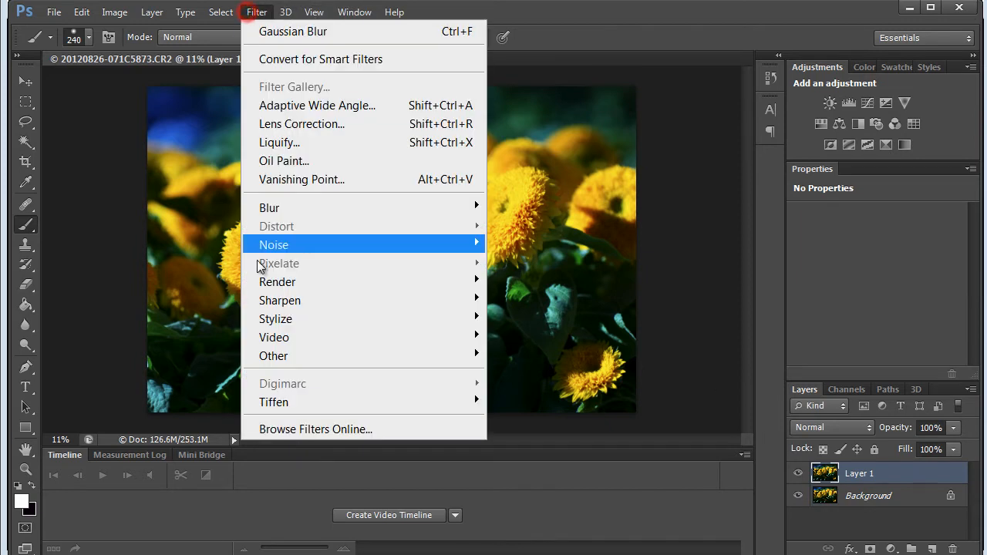
mouse_move(264, 359)
left_click(518, 374)
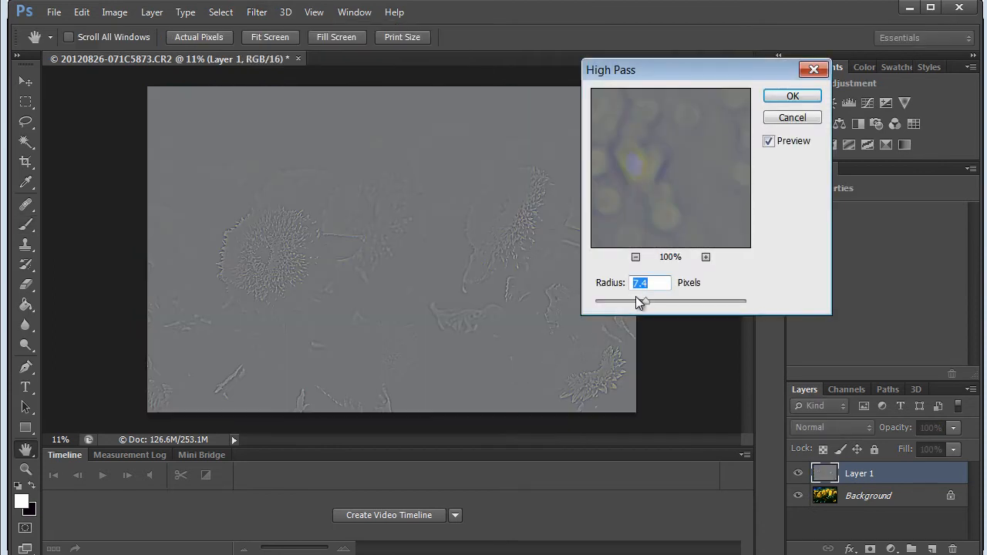
Try large High Pass radii up to 703.7 pixels, and apply the filter with a small radius that keeps only fine edges
left_click_drag(647, 305, 723, 306)
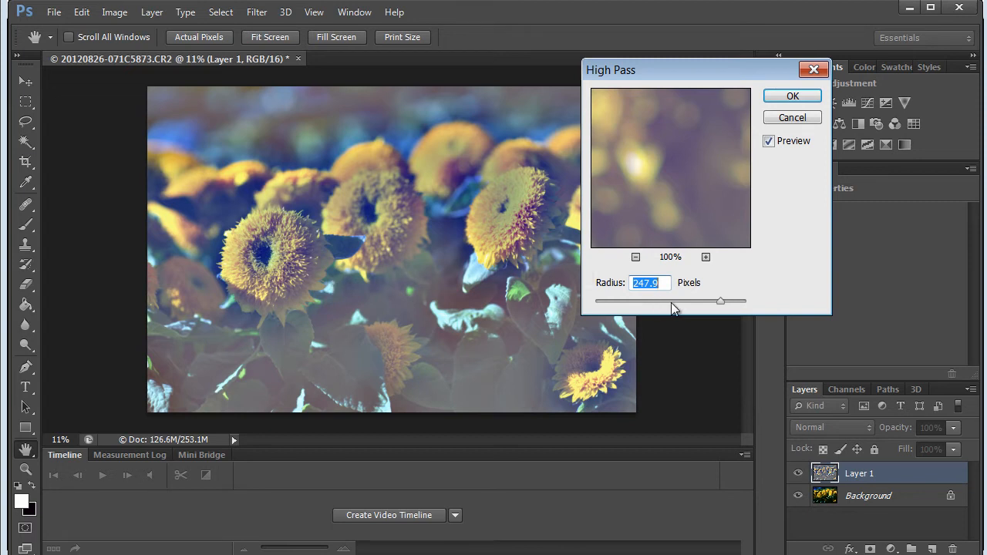
left_click(642, 300)
left_click_drag(630, 302, 640, 302)
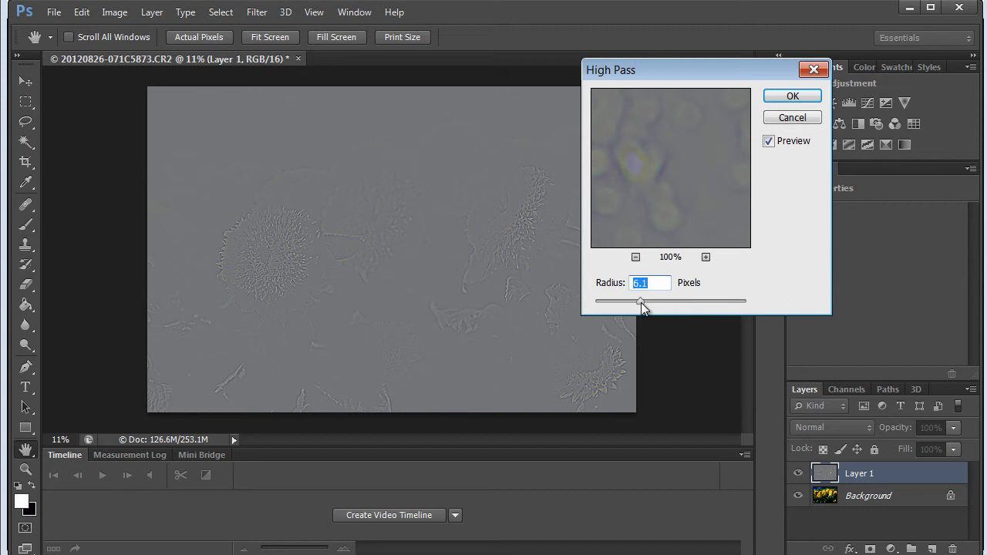
left_click_drag(637, 305, 636, 305)
left_click_drag(715, 295, 735, 295)
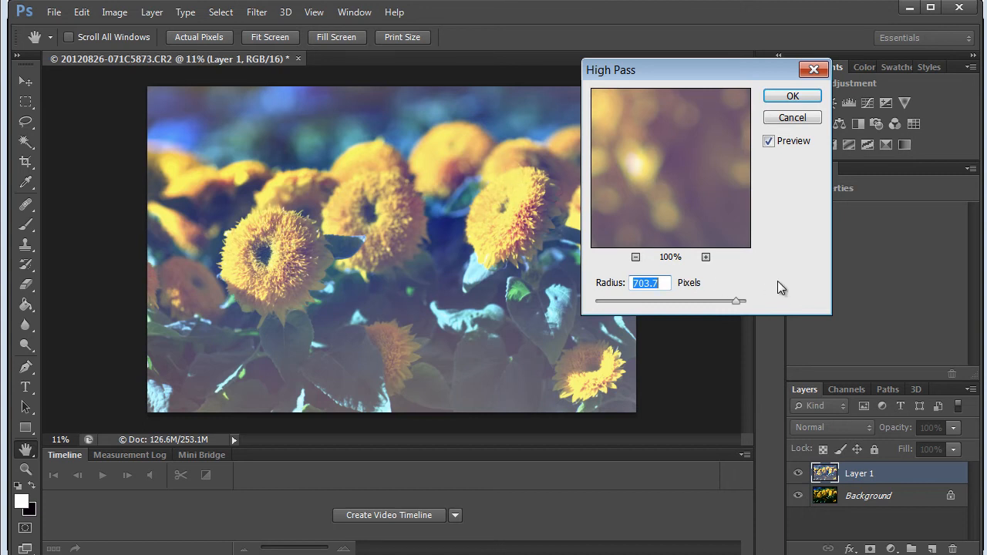
left_click_drag(741, 306, 637, 301)
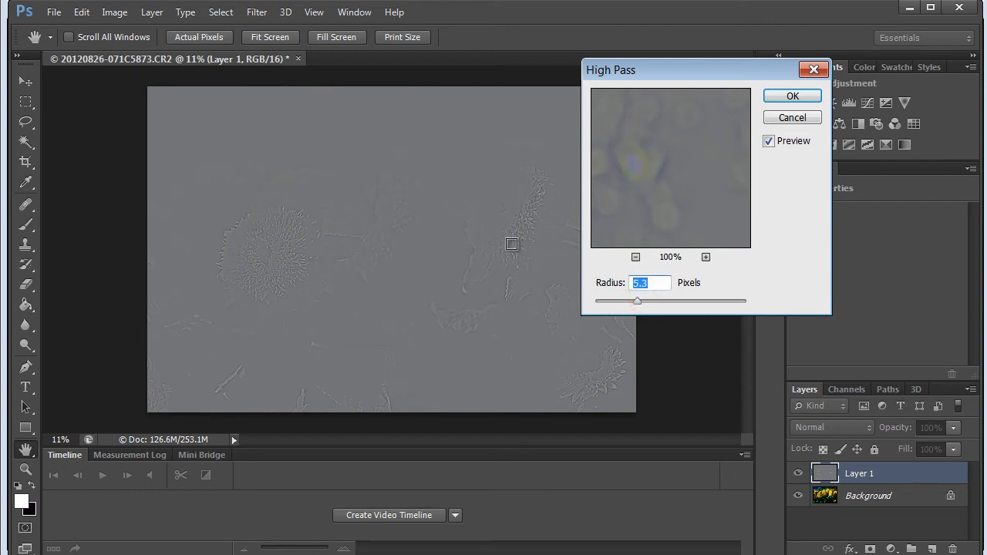
left_click_drag(636, 305, 629, 306)
left_click(791, 96)
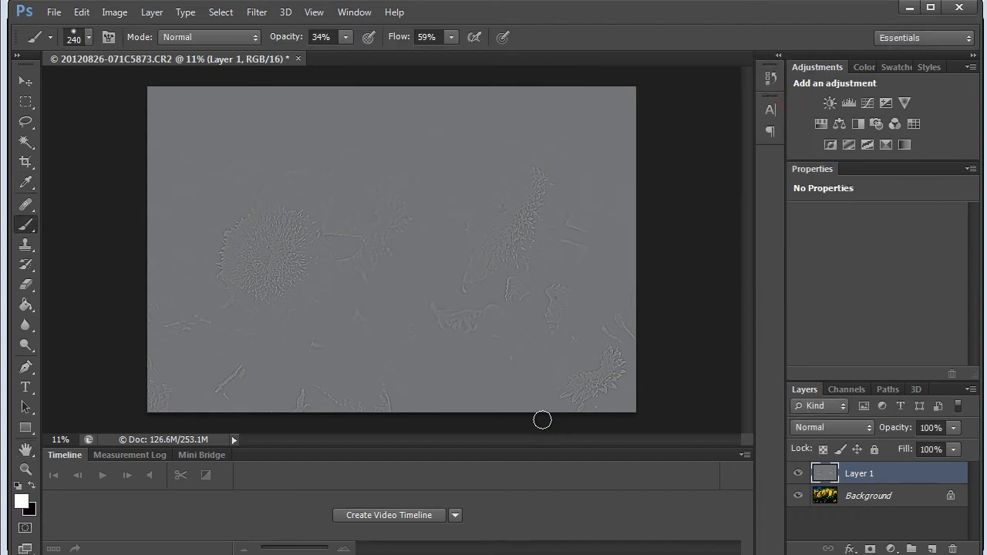
Compare the Overlay and Vivid Light blend modes on the High Pass layer, and set it to Linear Light
left_click(860, 429)
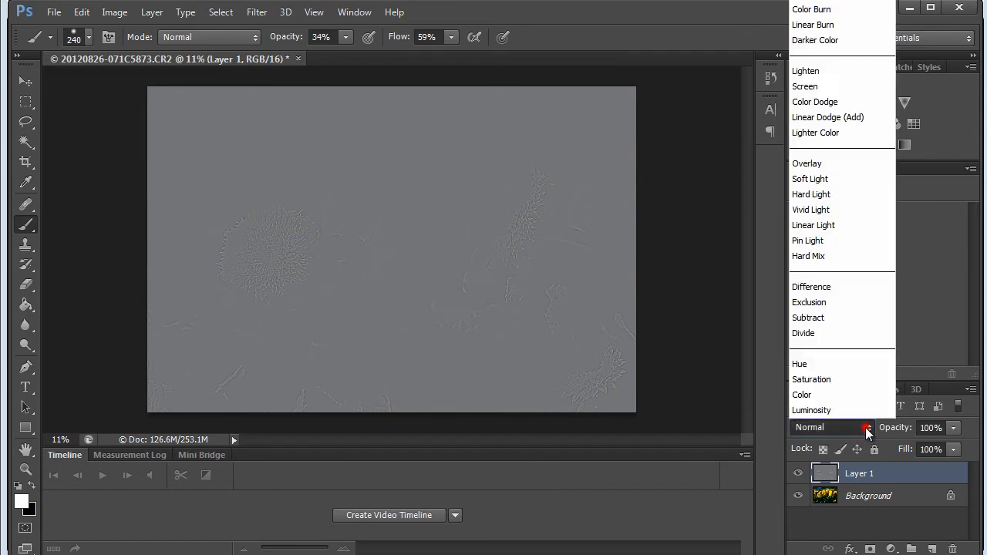
left_click(808, 165)
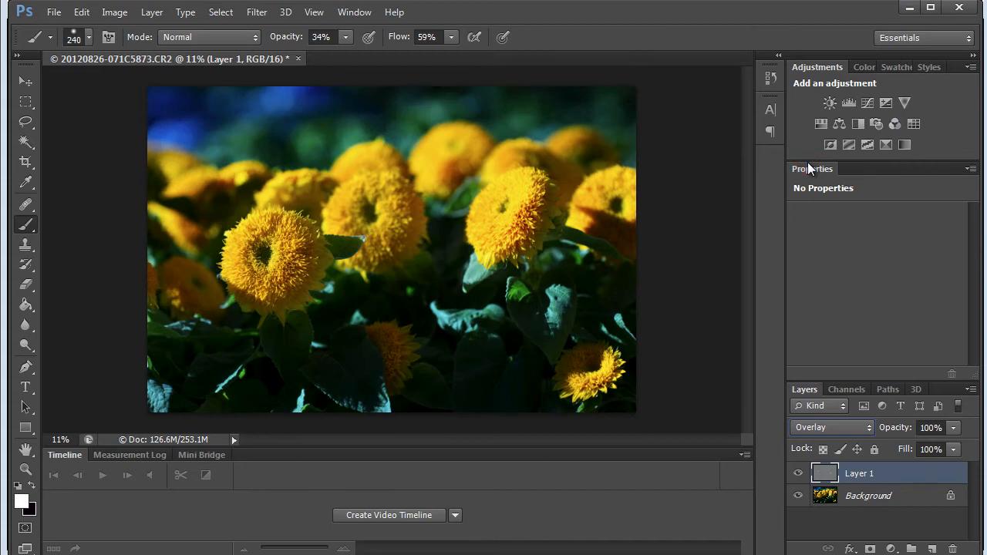
left_click(831, 427)
left_click(833, 427)
scroll(831, 424, "down", 3)
scroll(831, 424, "up", 2)
left_click(868, 430)
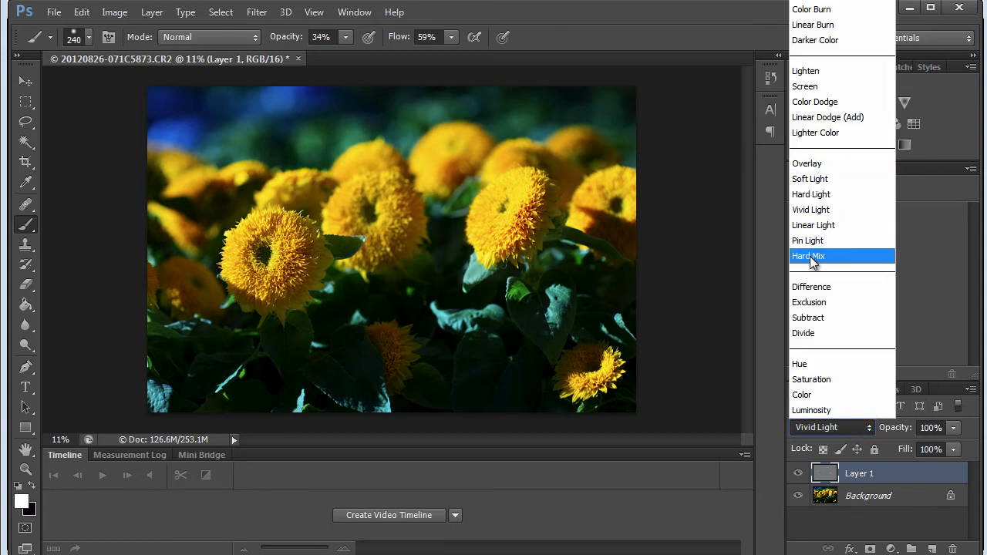
left_click(794, 163)
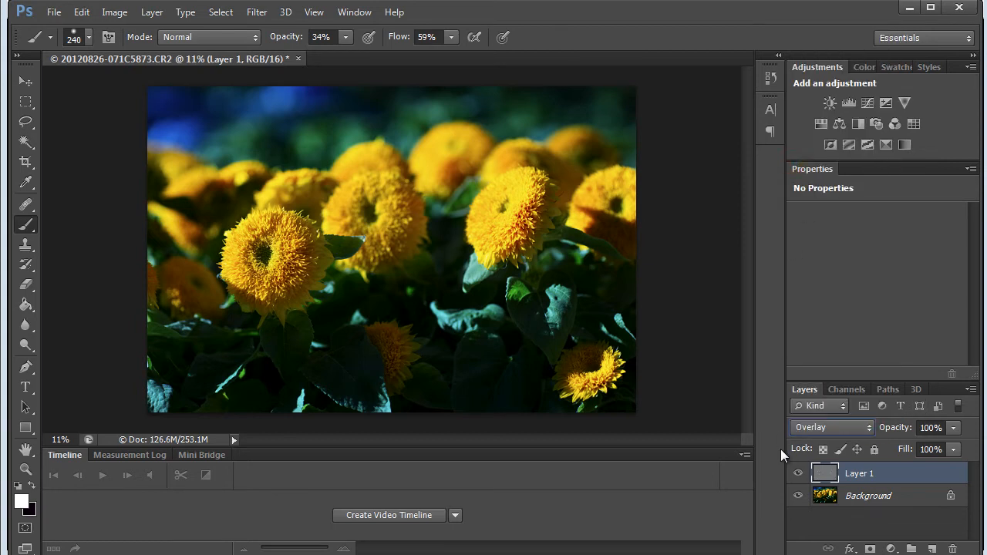
left_click(868, 429)
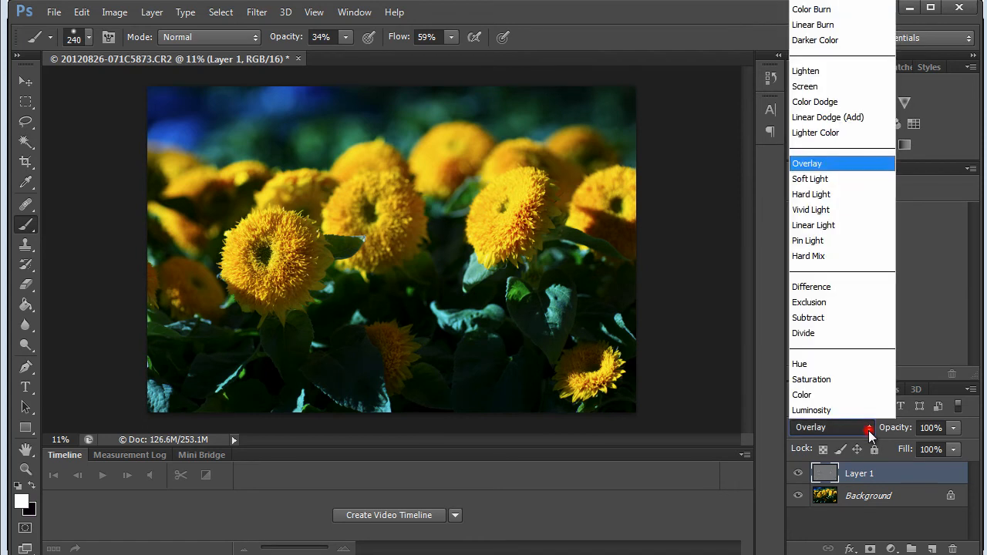
left_click(796, 231)
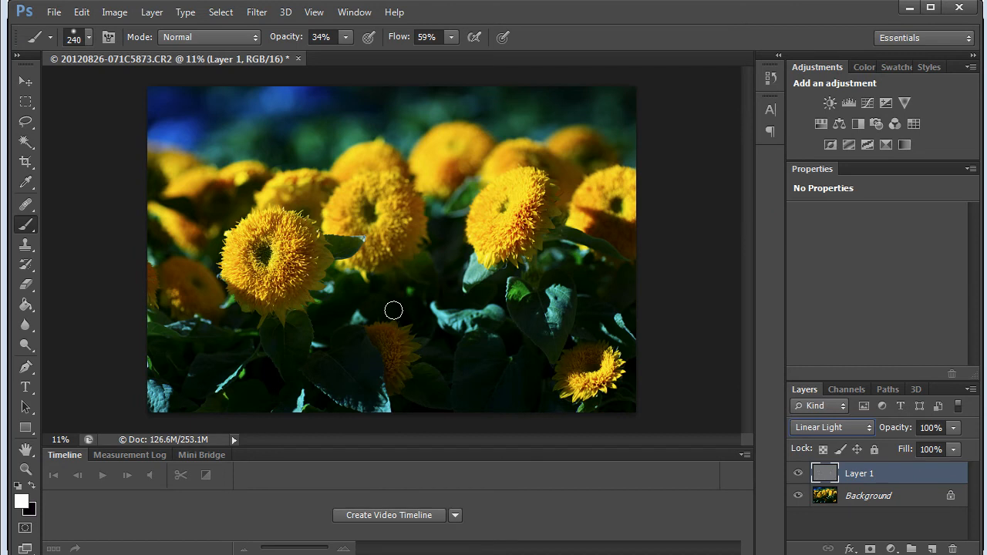
left_click_drag(370, 246, 384, 245)
key("z")
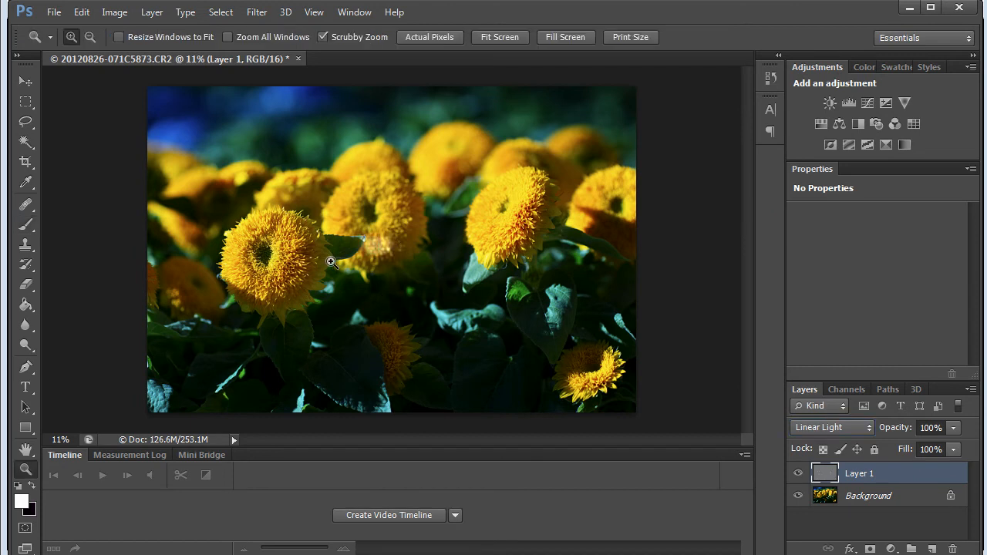
key("ctrl+z")
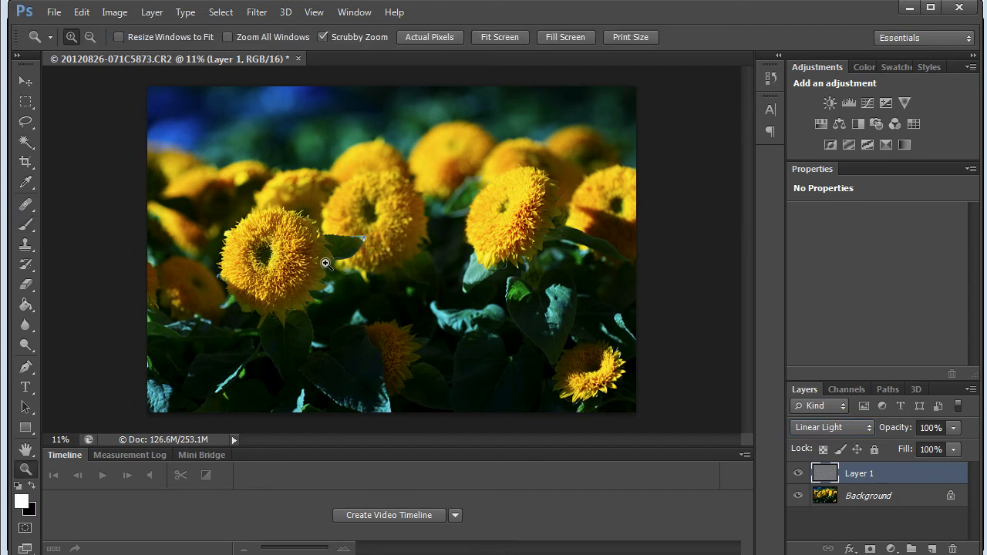
Examine the large left flower up close with the High Pass layer hidden and shown to judge the sharpening
left_click(348, 242)
left_click(349, 242)
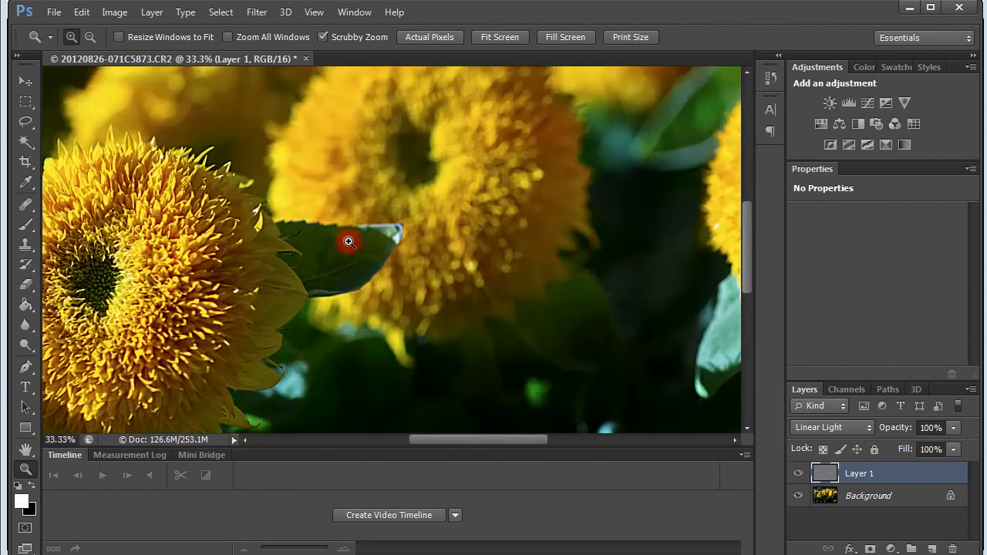
left_click_drag(183, 294, 389, 245)
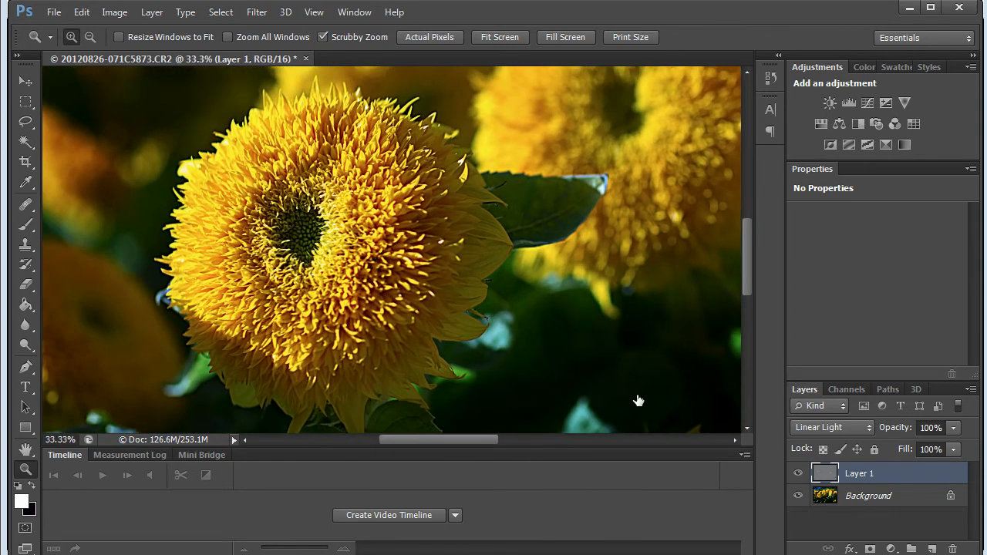
left_click(798, 476)
left_click(798, 476)
left_click(798, 476)
left_click(798, 476)
left_click(799, 476)
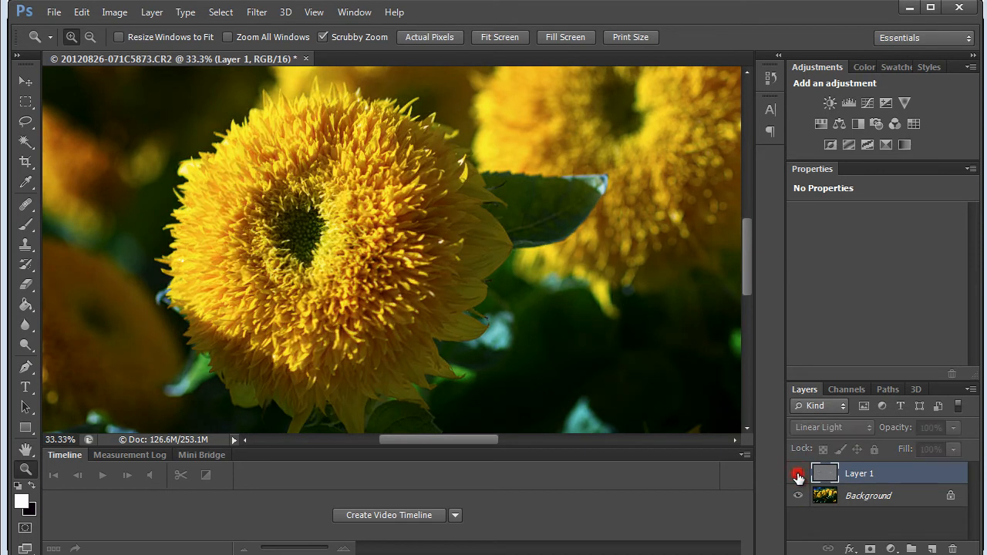
left_click(798, 476)
left_click(798, 476)
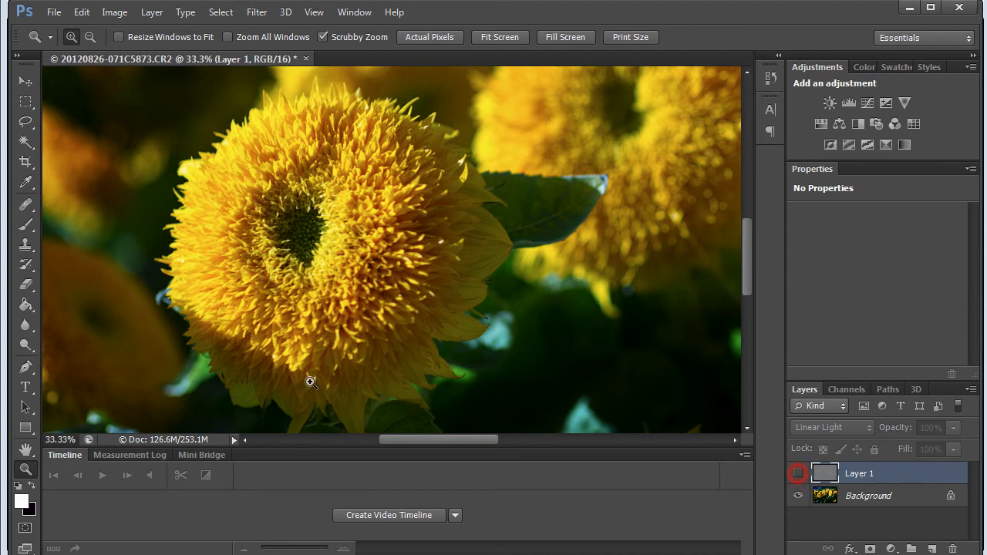
left_click(797, 476)
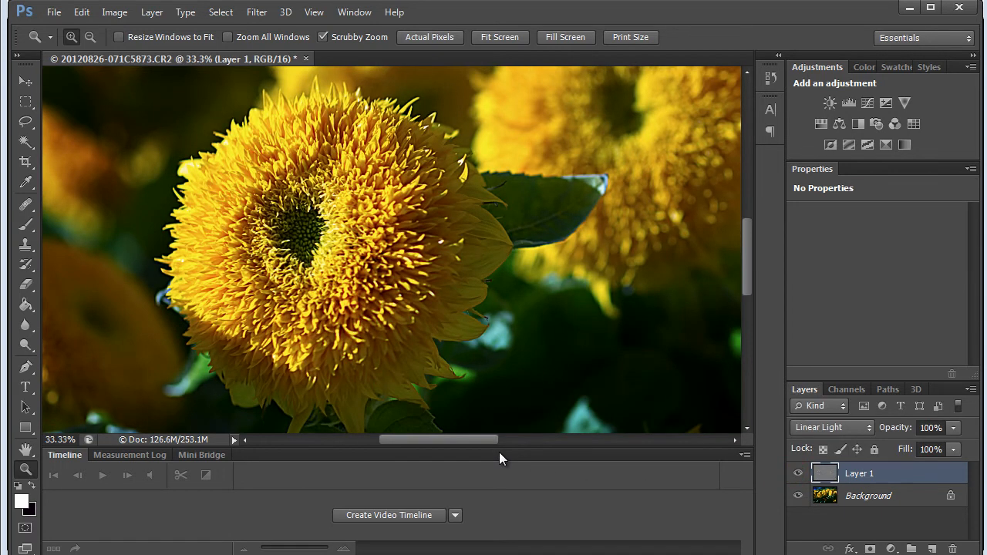
Add a black layer mask to Layer 1 that hides the sharpening across the whole image
left_click_drag(466, 332, 365, 332)
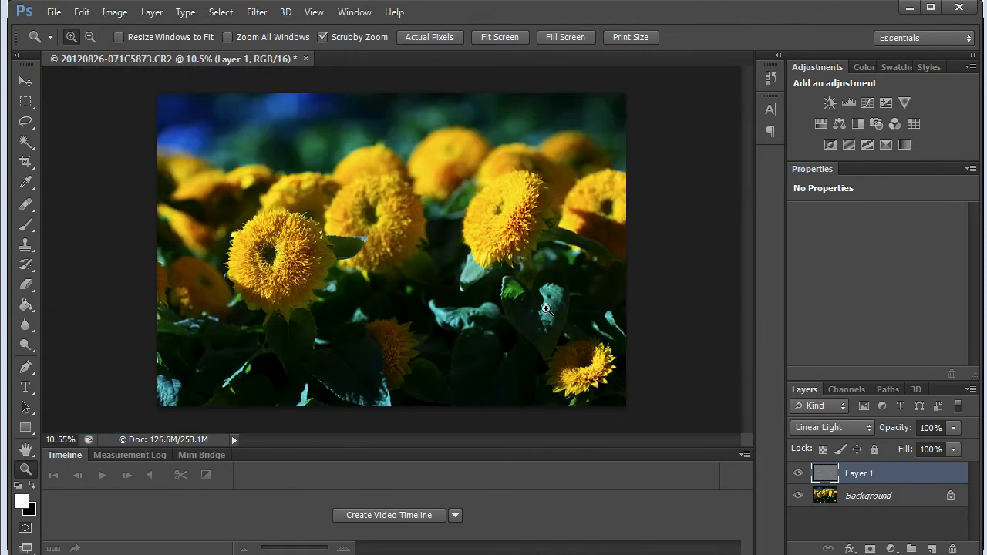
key("alt")
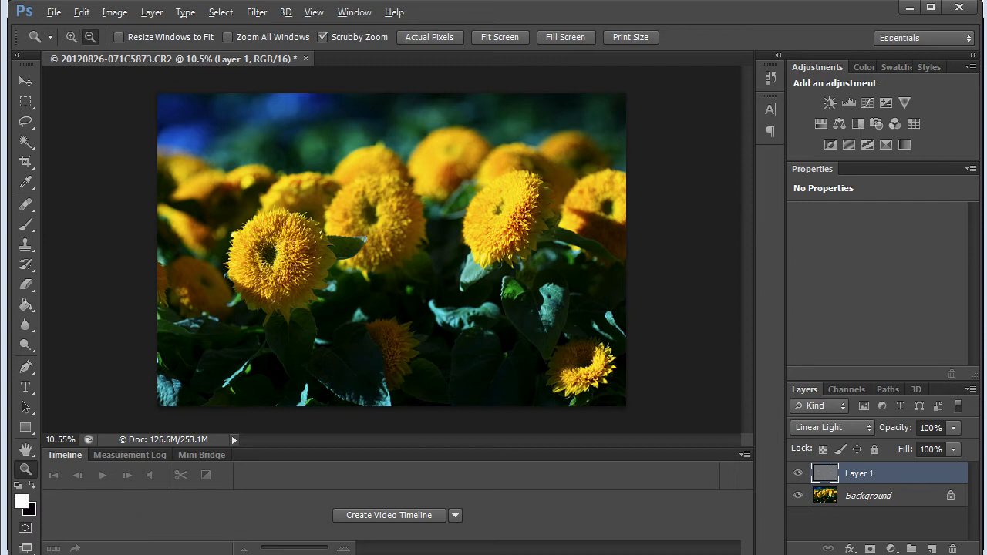
left_click(871, 548)
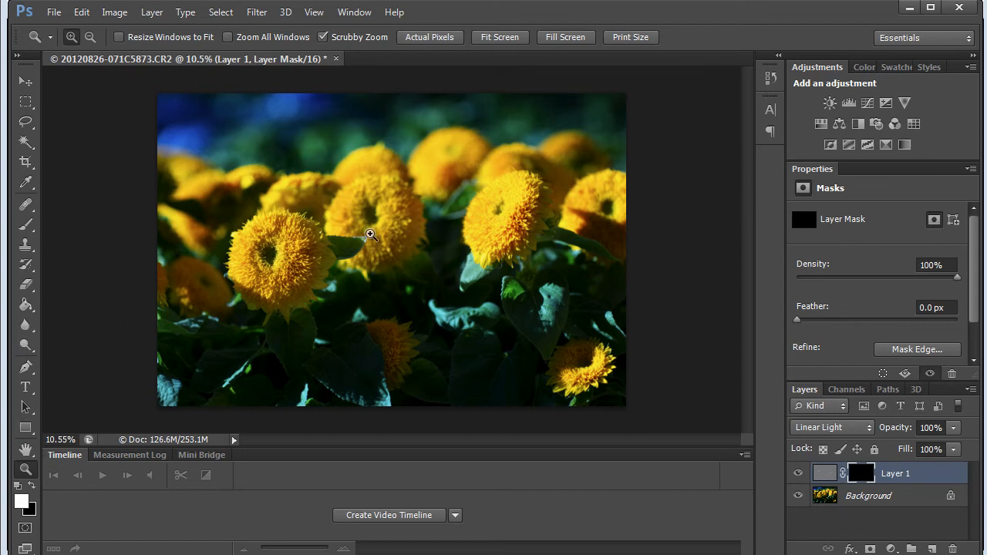
Paint white on the layer mask over the large left flower with the 240 px brush at 34% opacity and 59% flow
left_click(324, 198)
left_click(324, 198)
left_click(324, 198)
left_click(324, 198)
left_click_drag(286, 358, 463, 224)
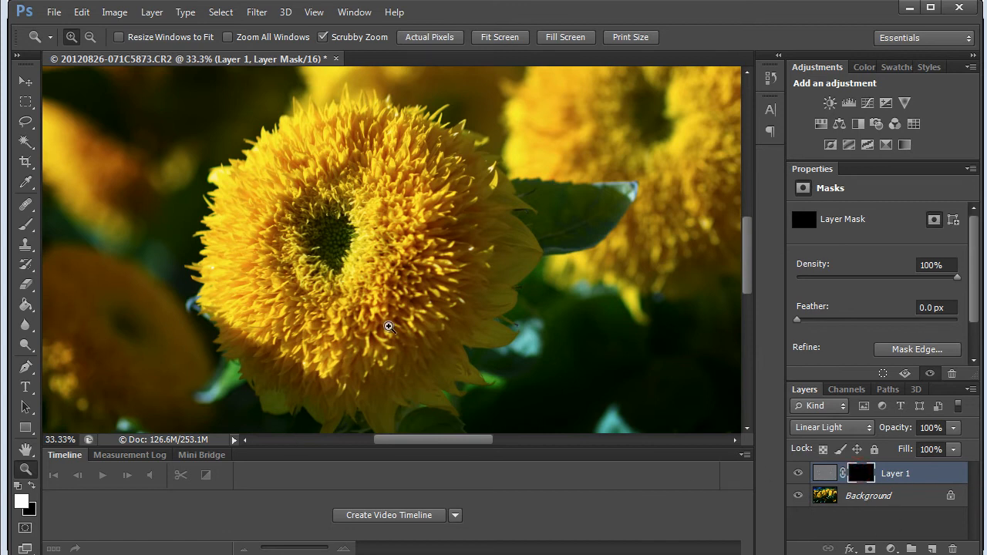
key("b")
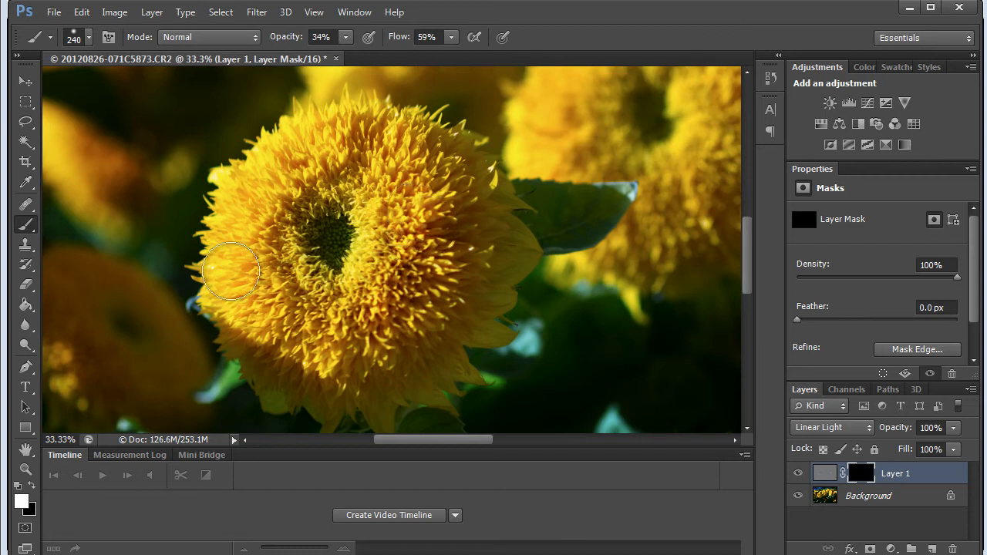
mouse_move(328, 135)
left_mouse_down()
mouse_move(428, 164)
mouse_move(391, 214)
mouse_move(329, 221)
mouse_move(327, 208)
mouse_move(223, 257)
mouse_move(383, 349)
mouse_move(508, 312)
mouse_move(177, 328)
left_mouse_up()
mouse_move(209, 207)
left_mouse_down()
mouse_move(193, 333)
mouse_move(275, 221)
mouse_move(190, 318)
left_mouse_up()
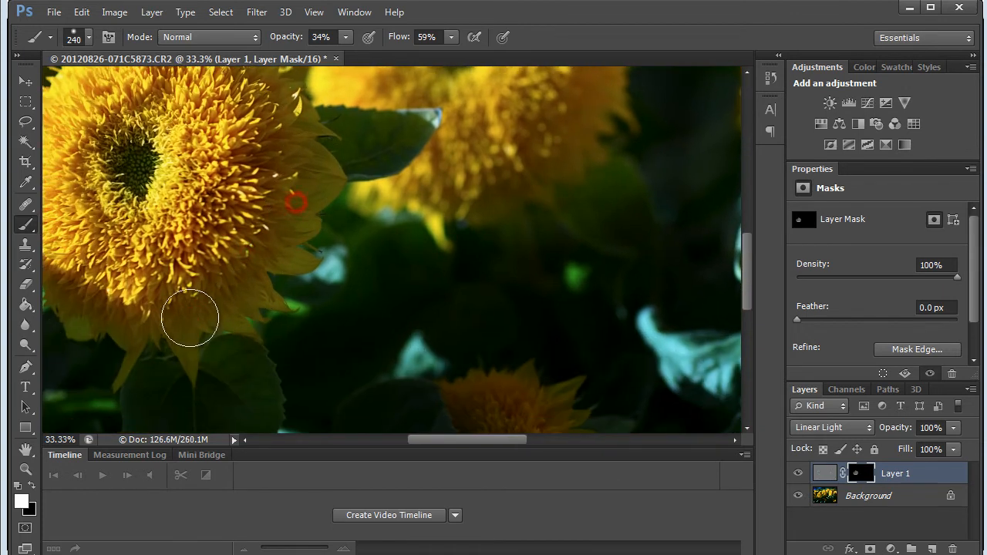
mouse_move(161, 287)
left_mouse_down()
mouse_move(359, 280)
mouse_move(265, 284)
mouse_move(361, 304)
left_mouse_up()
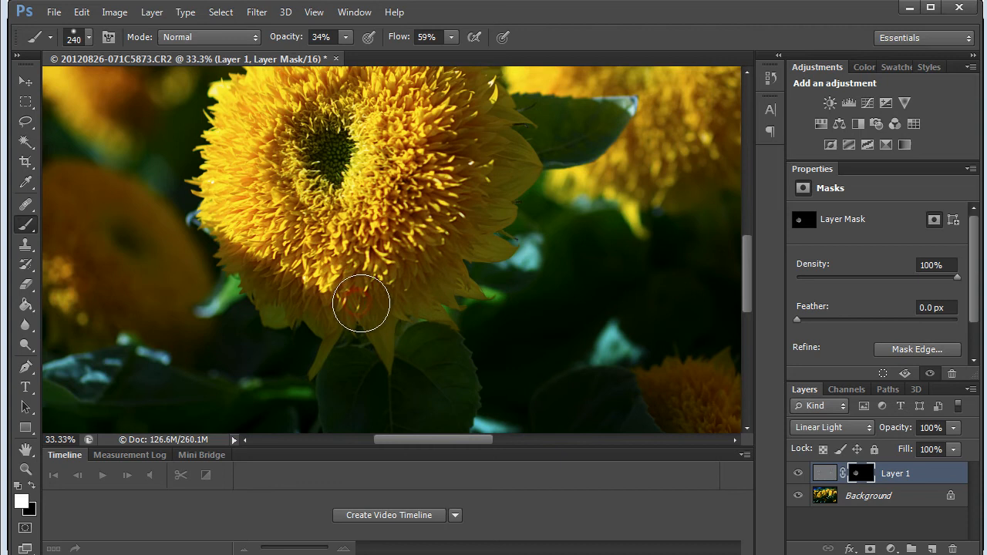
mouse_move(439, 263)
left_mouse_down()
mouse_move(531, 169)
mouse_move(536, 128)
left_mouse_up()
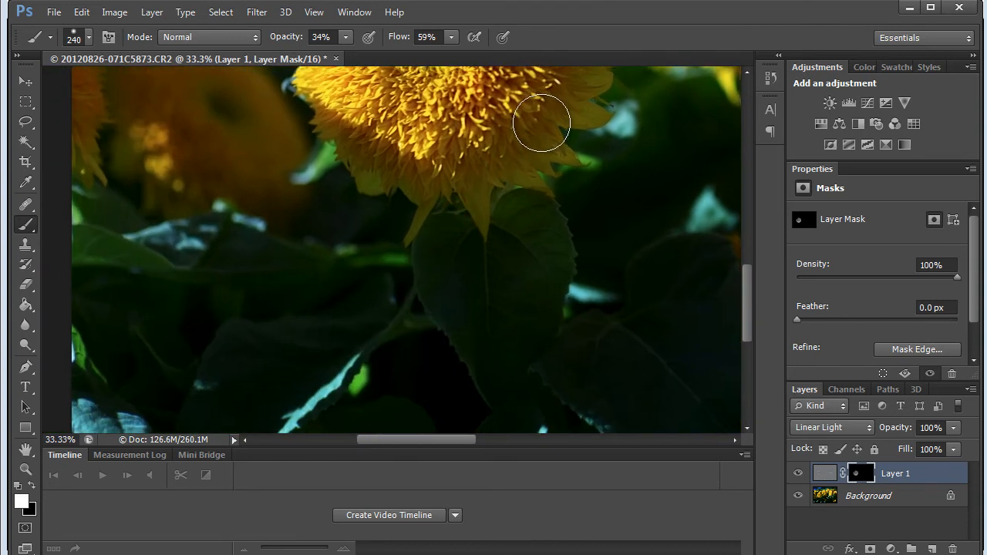
Paint white on the layer mask over the lower part of the photo and the right flower's petals
left_click_drag(436, 267, 489, 354)
mouse_move(503, 271)
left_mouse_down()
mouse_move(406, 188)
mouse_move(478, 269)
mouse_move(618, 303)
mouse_move(609, 187)
mouse_move(676, 409)
mouse_move(622, 356)
left_mouse_up()
left_click_drag(609, 312, 313, 205)
mouse_move(459, 196)
left_mouse_down()
mouse_move(351, 419)
mouse_move(353, 439)
left_mouse_up()
mouse_move(419, 362)
left_mouse_down()
mouse_move(415, 267)
mouse_move(443, 354)
mouse_move(494, 395)
mouse_move(534, 280)
mouse_move(562, 309)
left_mouse_up()
left_click(493, 250)
mouse_move(628, 337)
left_mouse_down()
mouse_move(605, 390)
mouse_move(667, 344)
mouse_move(617, 384)
left_mouse_up()
scroll(562, 377, "up", 10)
scroll(562, 377, "left", 2)
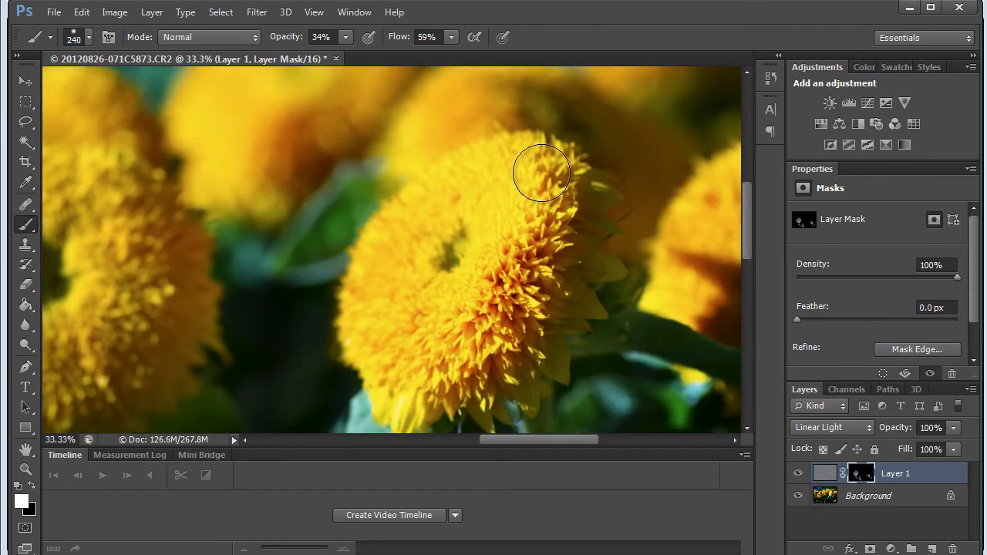
left_click(560, 239)
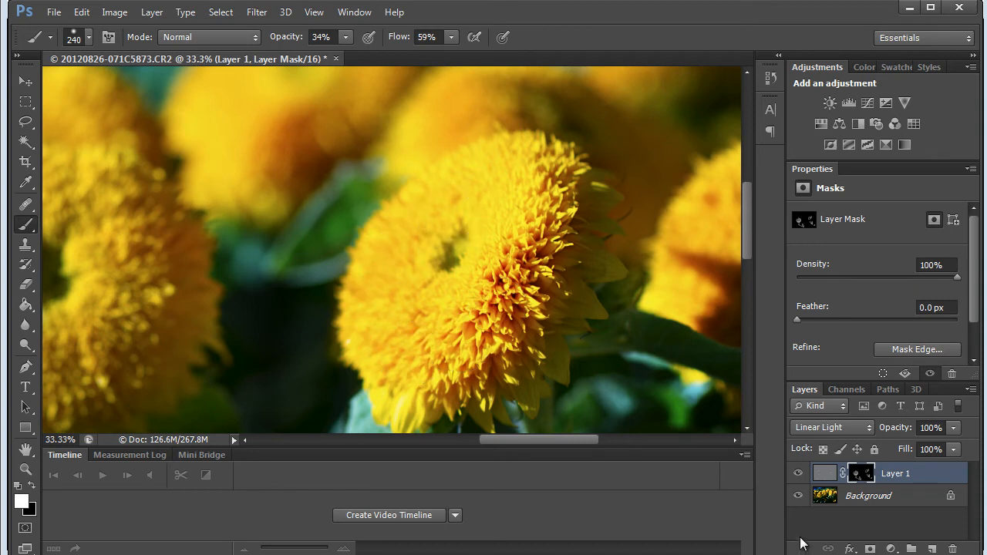
Compare the right flower with Layer 1 hidden and shown, and paint its petals on the mask again at 62% brush opacity
left_click(795, 475)
left_click(795, 476)
left_click(795, 476)
left_click(795, 475)
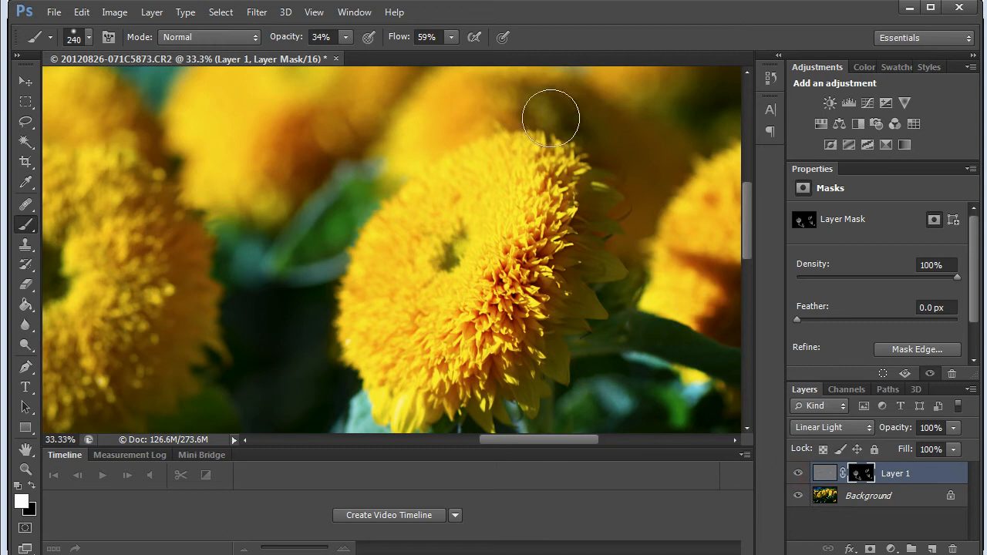
left_click(344, 37)
left_click_drag(367, 54, 370, 54)
left_click(574, 220)
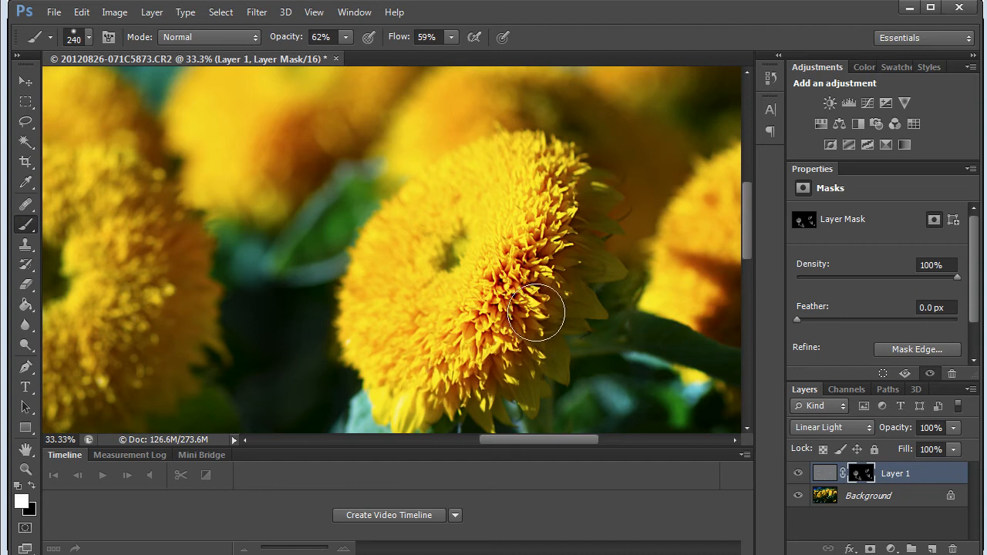
Continue painting white on Layer 1's mask over the sharp flower areas between the right and left flowers at 62% opacity
key("space")
mouse_move(534, 214)
left_mouse_down()
mouse_move(524, 332)
mouse_move(872, 285)
left_mouse_up()
mouse_move(614, 224)
left_mouse_down()
mouse_move(600, 324)
mouse_move(574, 356)
mouse_move(613, 268)
left_mouse_up()
key("space")
left_click_drag(620, 298, 617, 203)
mouse_move(648, 170)
left_mouse_down()
mouse_move(623, 249)
mouse_move(531, 307)
mouse_move(577, 260)
mouse_move(506, 290)
left_mouse_up()
mouse_move(437, 278)
left_mouse_down()
mouse_move(451, 266)
mouse_move(373, 299)
mouse_move(520, 253)
mouse_move(531, 104)
left_mouse_up()
key("space")
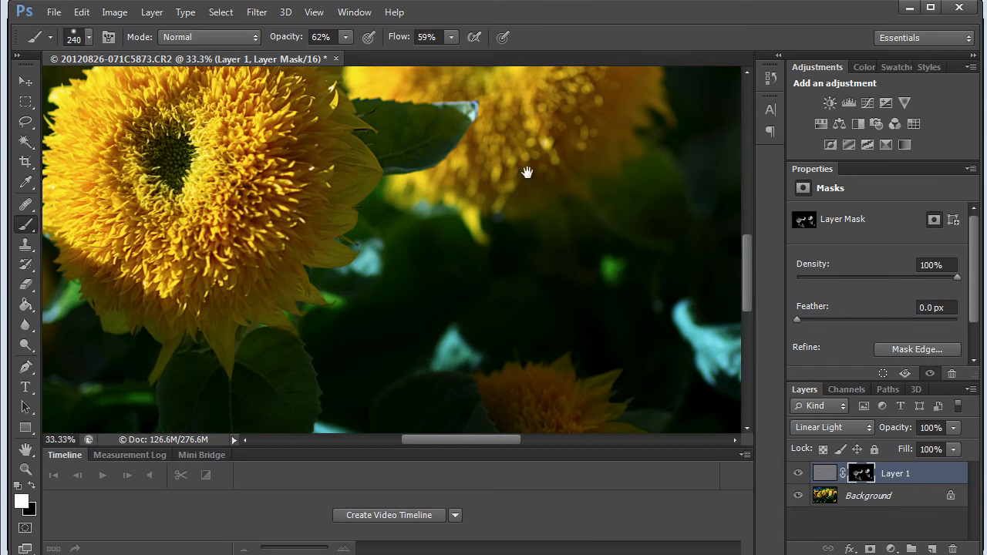
left_click_drag(527, 173, 419, 310)
mouse_move(491, 189)
left_mouse_down()
mouse_move(473, 194)
mouse_move(467, 300)
left_mouse_up()
key("space")
mouse_move(430, 136)
left_mouse_down()
mouse_move(456, 238)
mouse_move(489, 287)
mouse_move(494, 148)
mouse_move(619, 103)
left_mouse_up()
key("space")
key("space")
left_click_drag(500, 166, 525, 179)
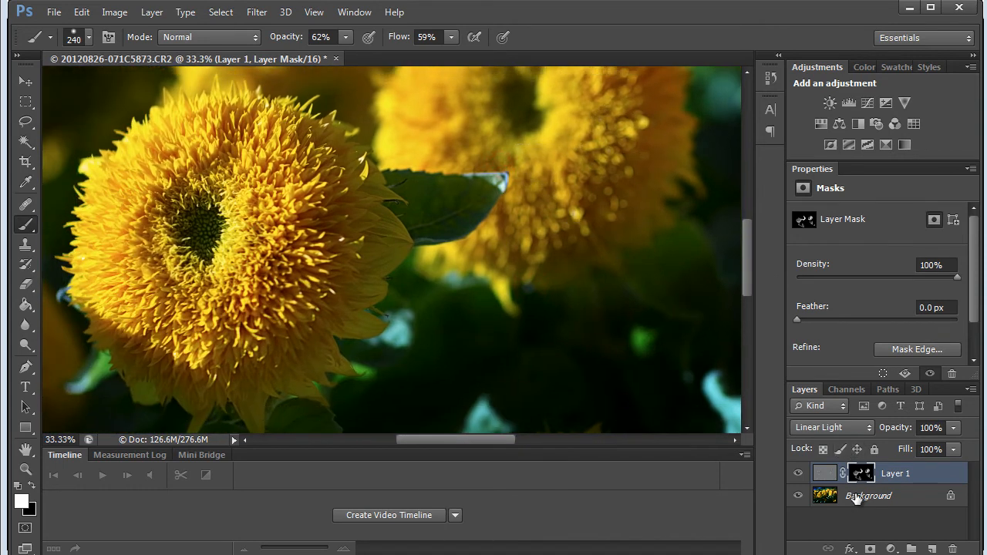
Fit the whole photo in view and flatten the sharpening layer into the Background
key("z")
mouse_move(392, 309)
left_mouse_down()
mouse_move(319, 311)
mouse_move(425, 322)
left_mouse_up()
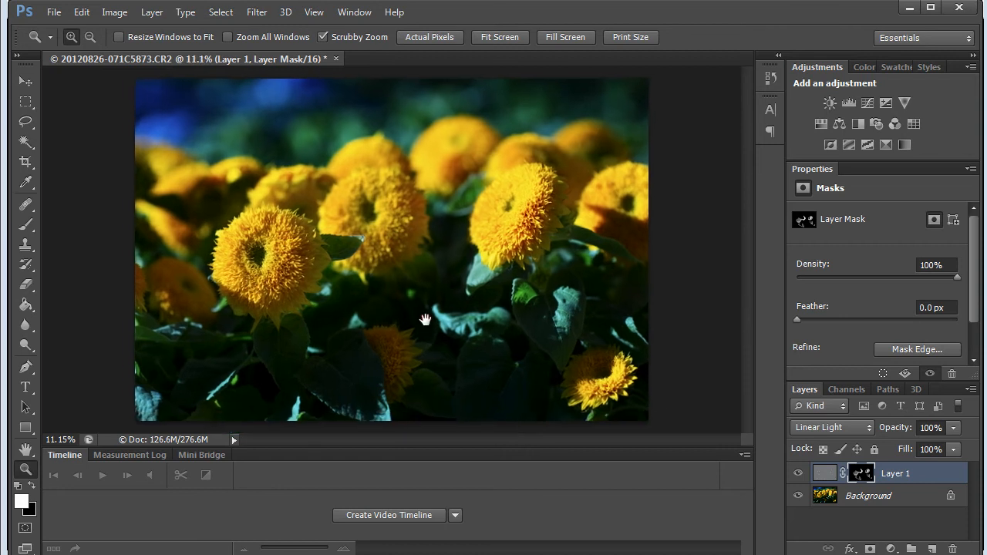
key("b")
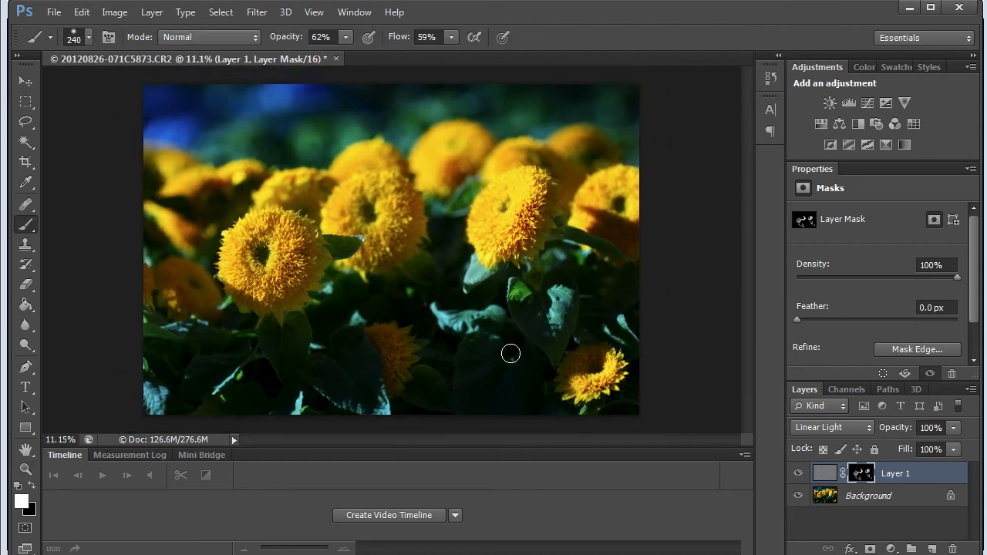
right_click(853, 502)
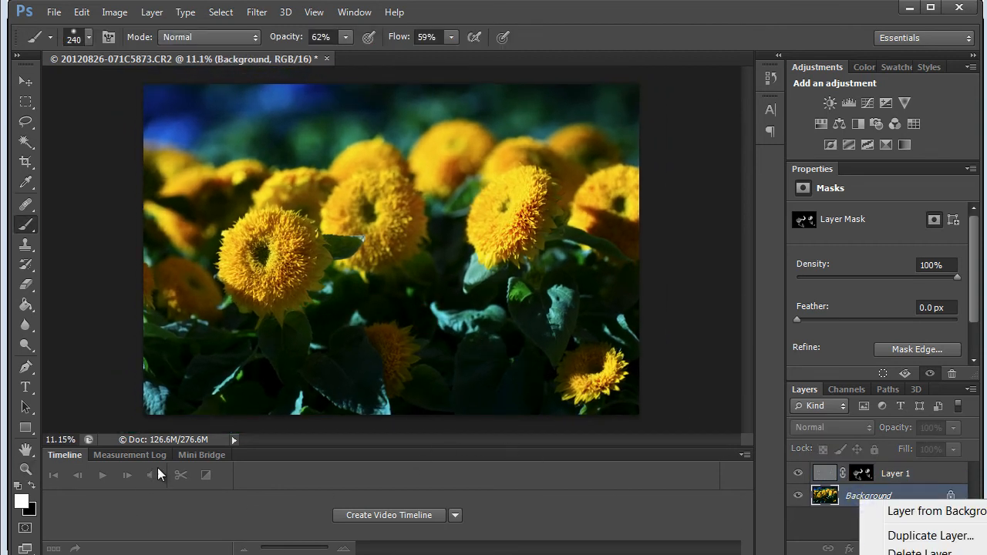
left_click(918, 554)
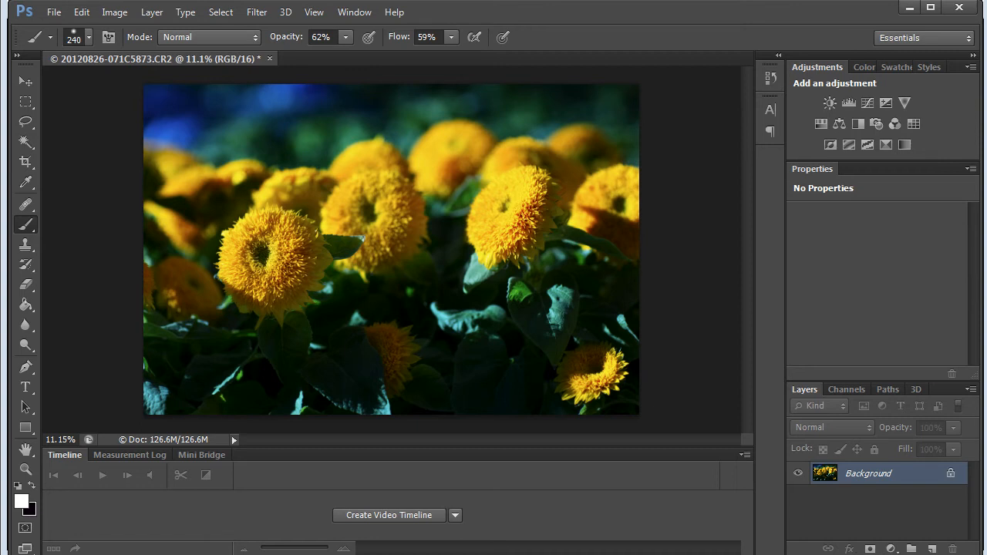
Add a Curves adjustment layer above the Background
left_click(891, 549)
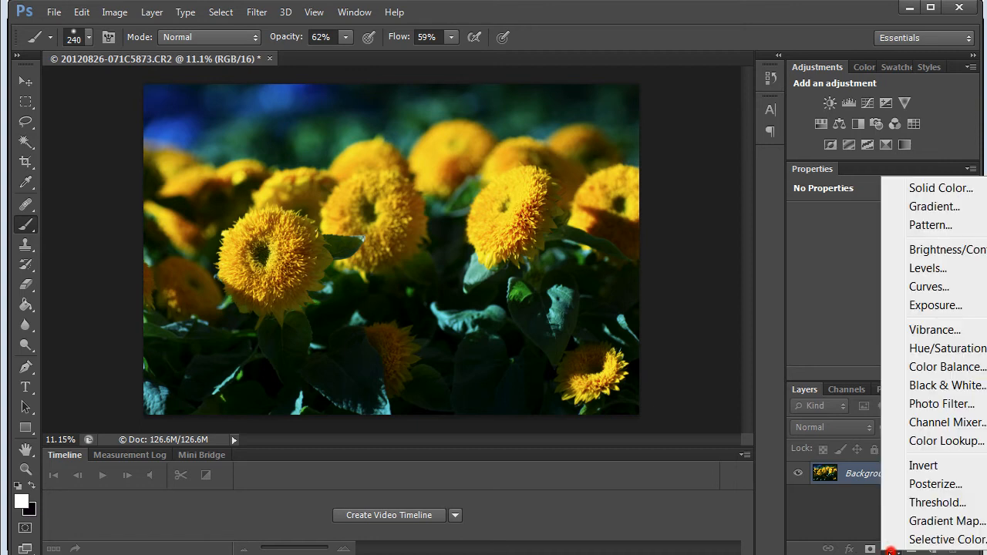
left_click(925, 286)
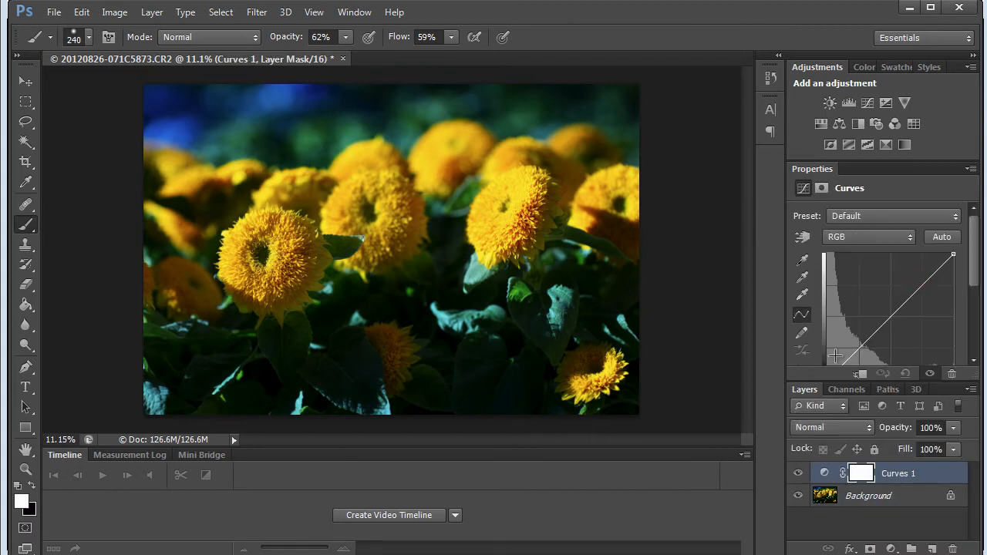
left_click_drag(932, 278, 972, 278)
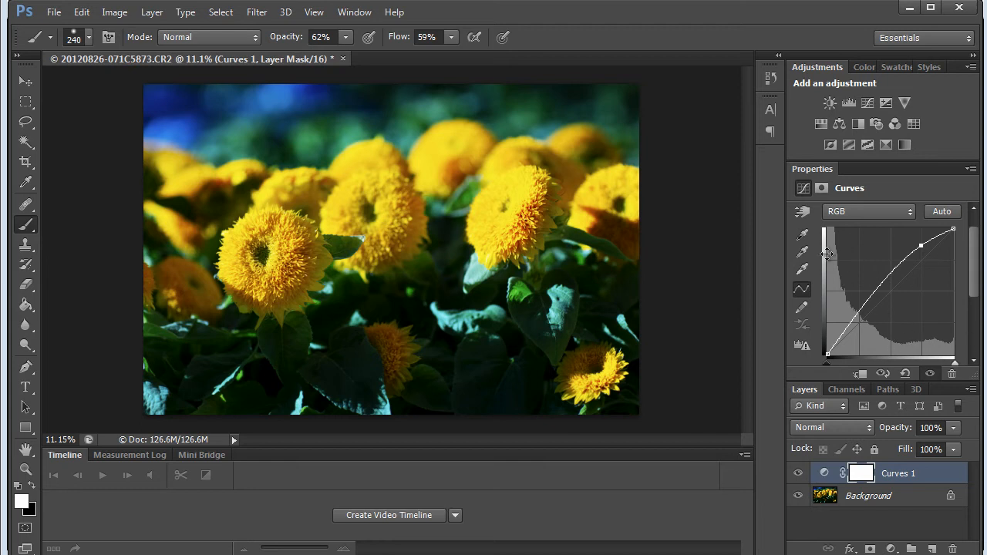
left_click_drag(852, 316, 854, 336)
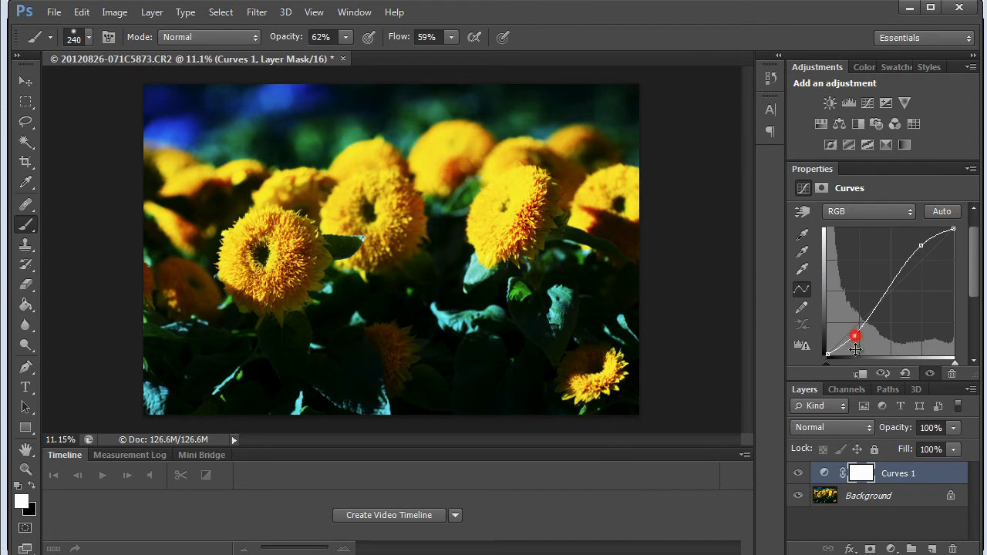
key("Delete")
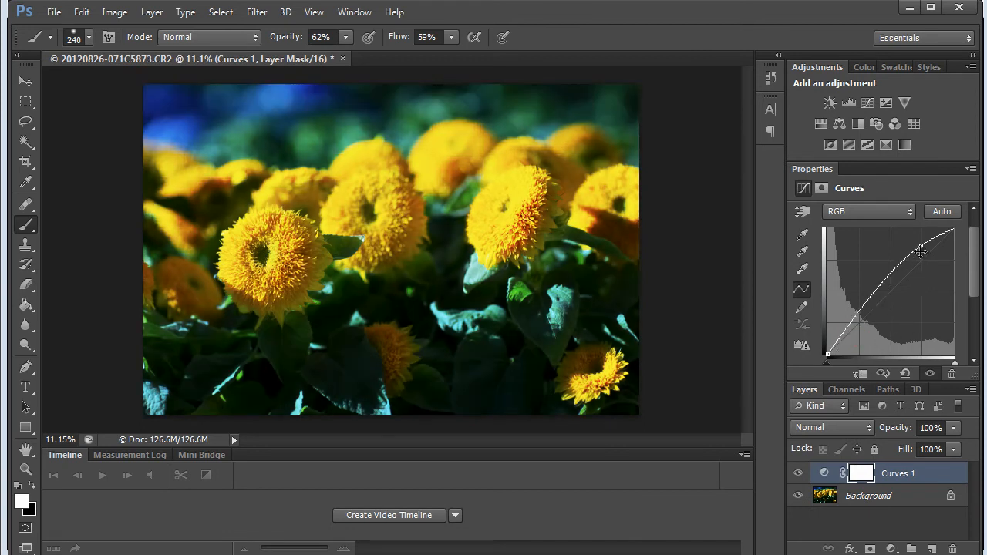
left_click_drag(920, 246, 763, 394)
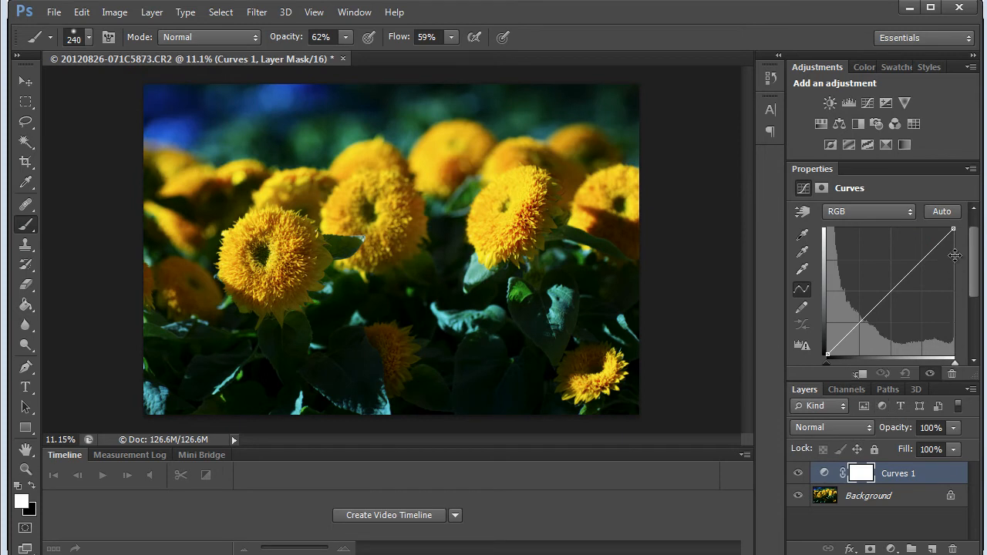
Raise the darker tones of the Green channel strongly in the Curves adjustment to give the photo a green cast
left_click(913, 215)
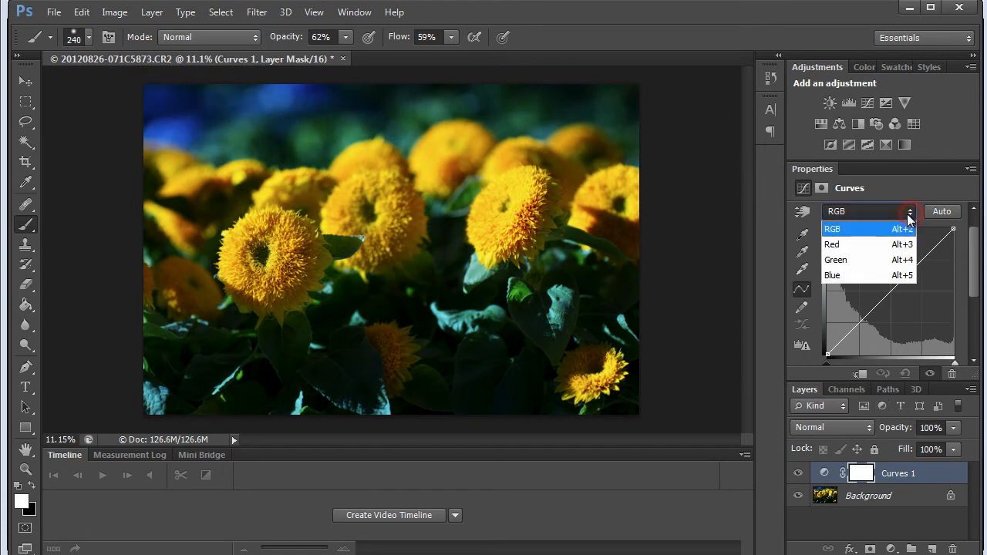
left_click(846, 254)
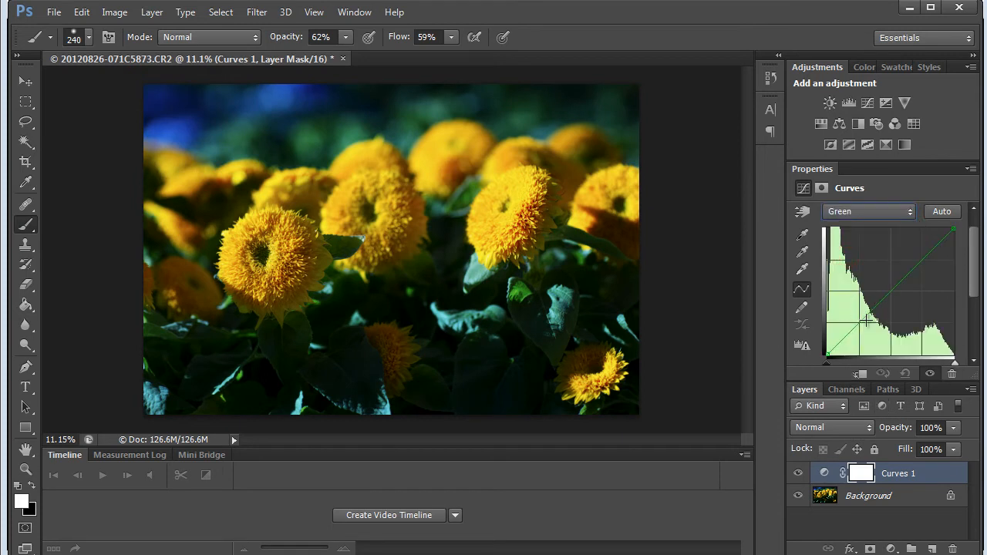
left_click_drag(857, 324, 853, 290)
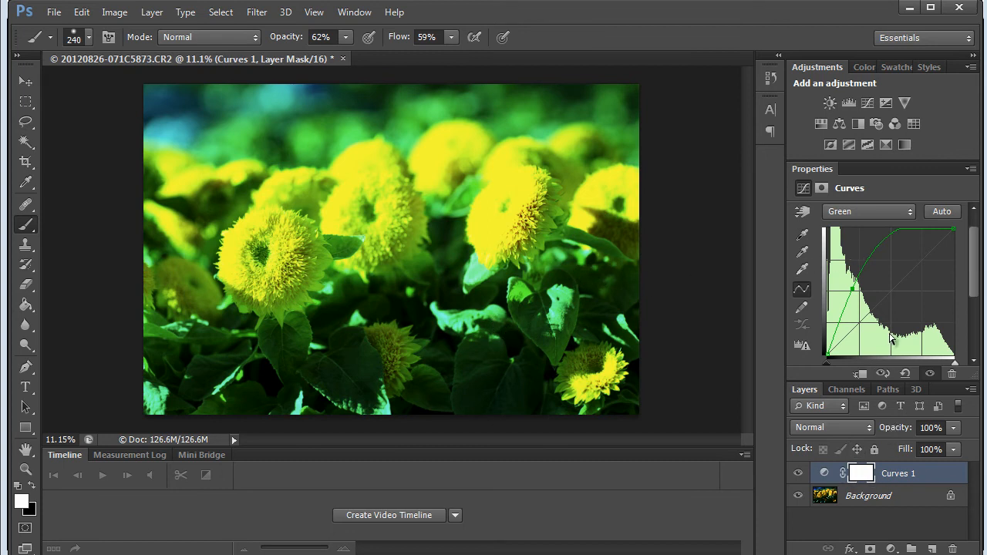
Invert the Curves 1 layer mask to black so that the green adjustment is hidden everywhere
left_click(864, 475)
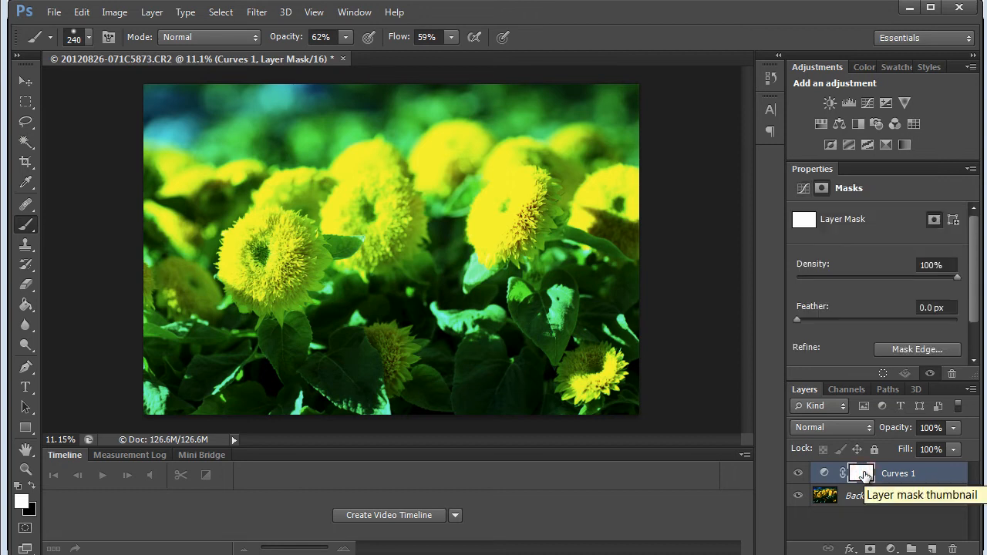
left_click_drag(864, 475, 865, 477)
key("ctrl+i")
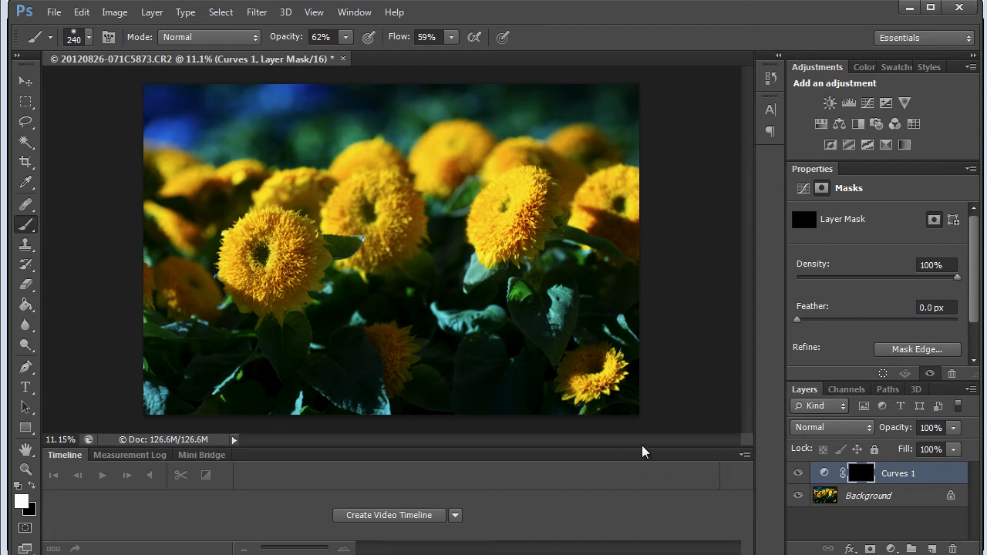
Paint white on the Curves 1 mask over the lower leaves with a 437 px brush at 25% opacity and 100% flow
right_click(274, 403, "alt")
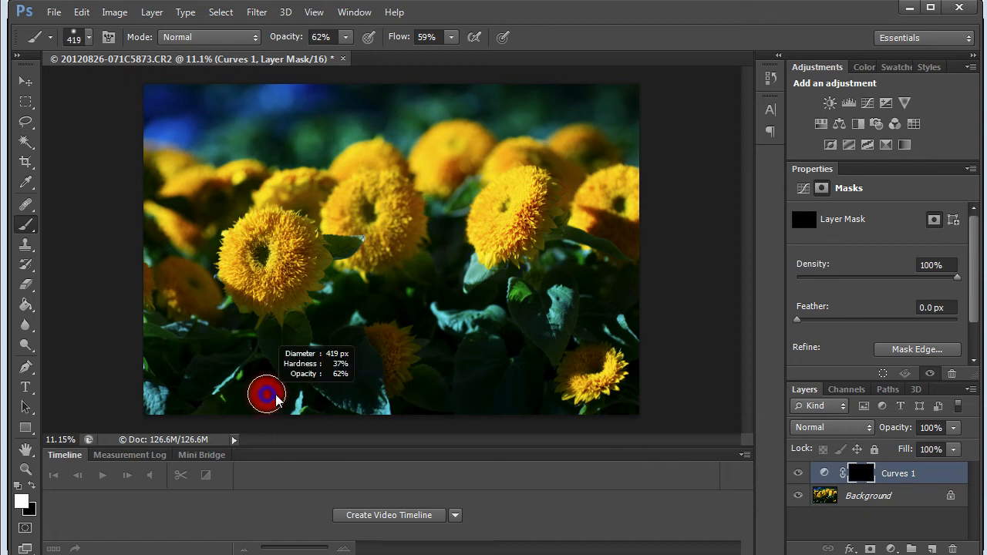
left_click(344, 37)
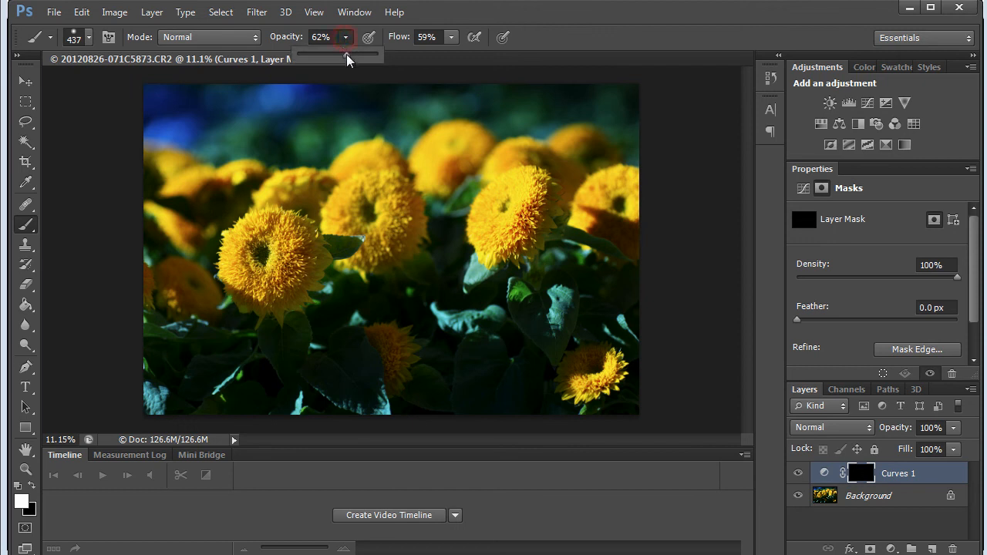
left_click(451, 37)
left_click_drag(459, 58, 503, 58)
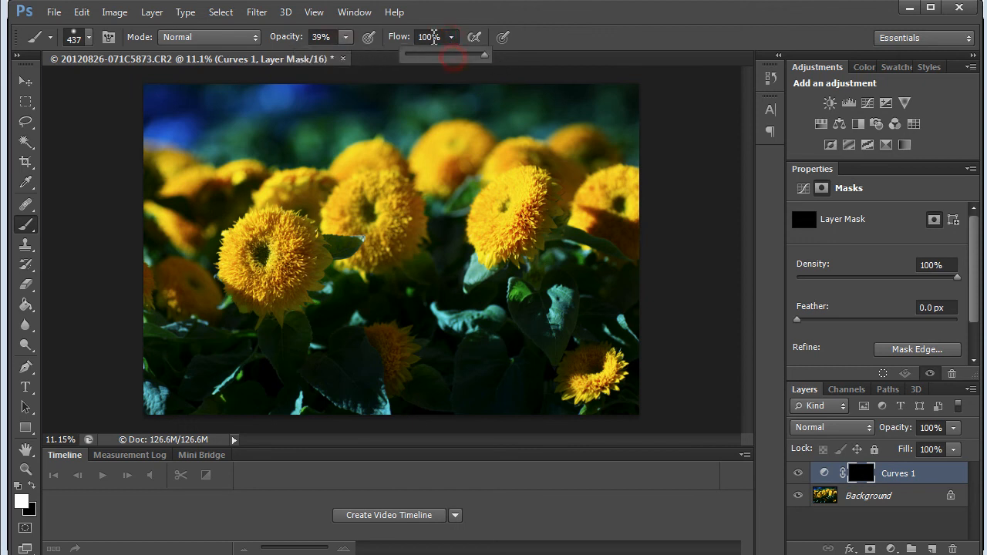
left_click(344, 37)
left_click(345, 38)
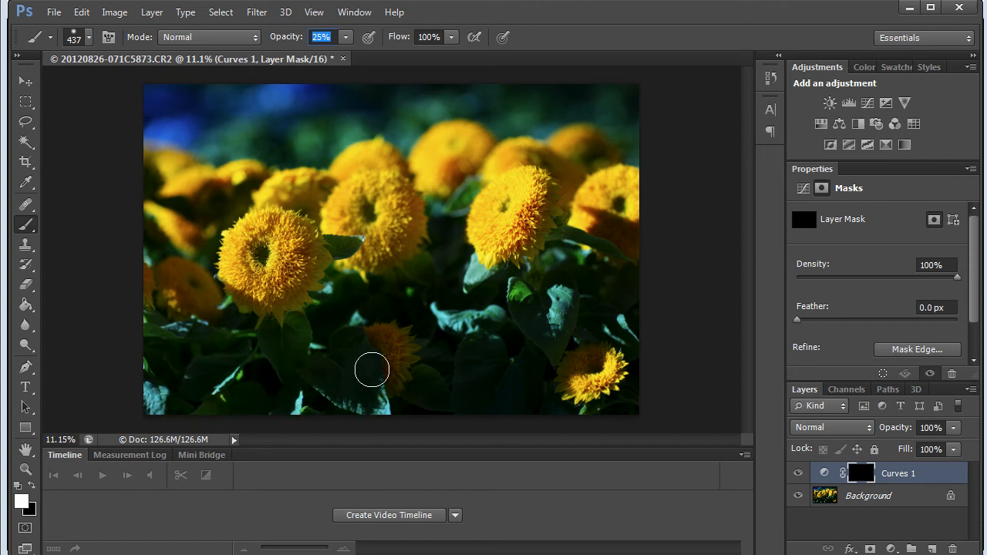
mouse_move(460, 351)
left_mouse_down()
mouse_move(481, 336)
mouse_move(520, 397)
mouse_move(551, 316)
left_mouse_up()
mouse_move(468, 318)
left_mouse_down()
mouse_move(481, 298)
mouse_move(512, 287)
mouse_move(563, 301)
left_mouse_up()
mouse_move(301, 364)
left_mouse_down()
mouse_move(355, 398)
mouse_move(364, 379)
mouse_move(347, 363)
mouse_move(297, 355)
mouse_move(289, 380)
mouse_move(263, 346)
left_mouse_up()
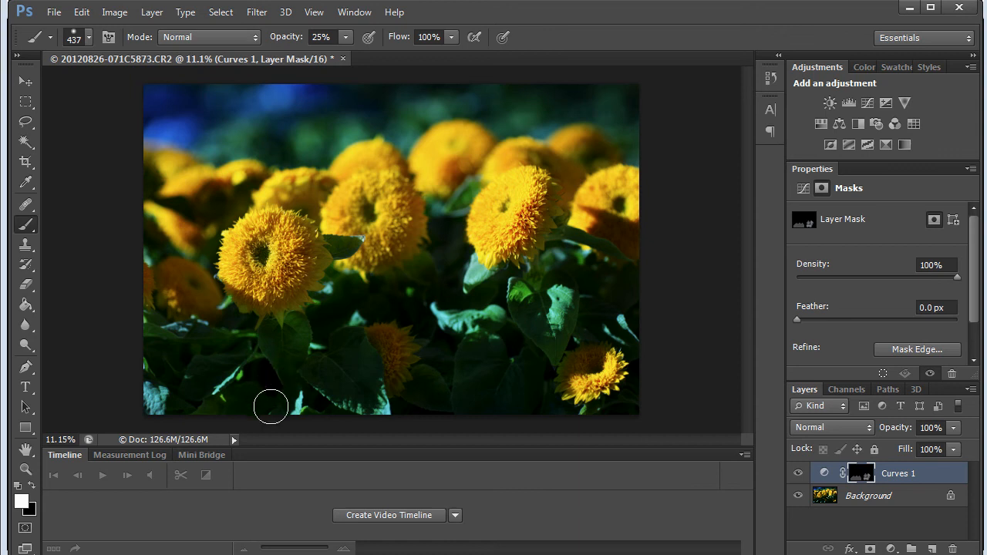
Paint white on the Curves 1 mask over the remaining leaves beside the flowers and along the photo's lower edge
mouse_move(454, 385)
left_mouse_down()
mouse_move(425, 401)
mouse_move(516, 397)
left_mouse_up()
mouse_move(533, 295)
left_mouse_down()
mouse_move(479, 275)
mouse_move(459, 288)
left_mouse_up()
left_click_drag(580, 238, 585, 241)
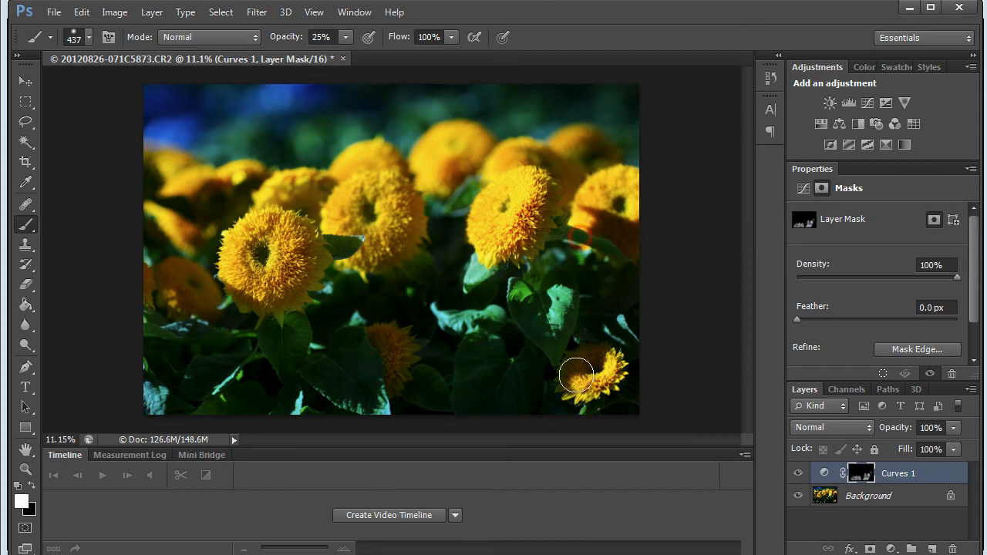
left_click_drag(344, 238, 354, 248)
left_click_drag(216, 348, 154, 350)
left_click(158, 406)
left_click_drag(158, 407, 153, 411)
mouse_move(275, 412)
left_mouse_down()
mouse_move(251, 415)
mouse_move(287, 417)
left_mouse_up()
left_click_drag(457, 404, 435, 393)
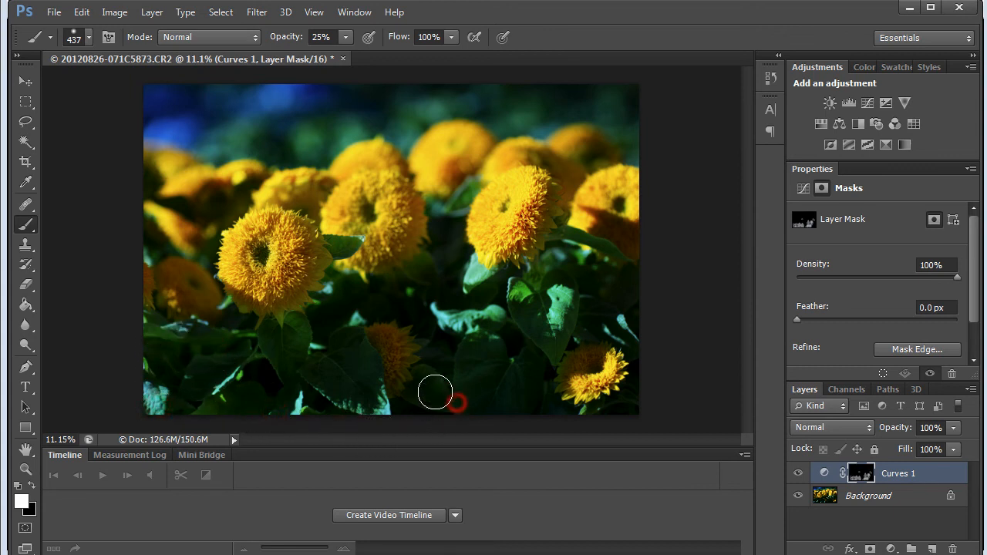
Touch up the Curves 1 mask around the leaves below the right flower, alternating between white and black
left_click(463, 272)
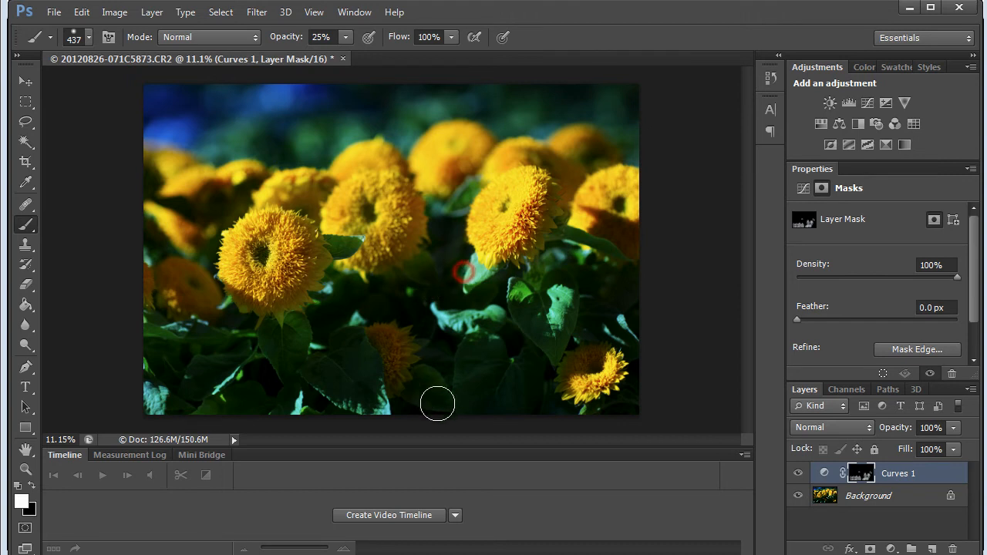
left_click(440, 323)
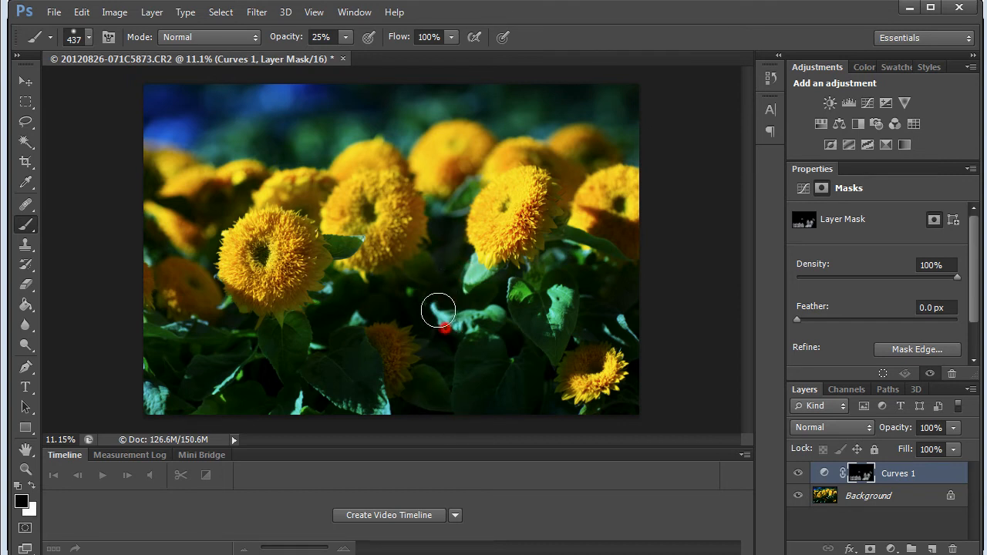
left_click(437, 283)
key("x")
left_click(475, 361)
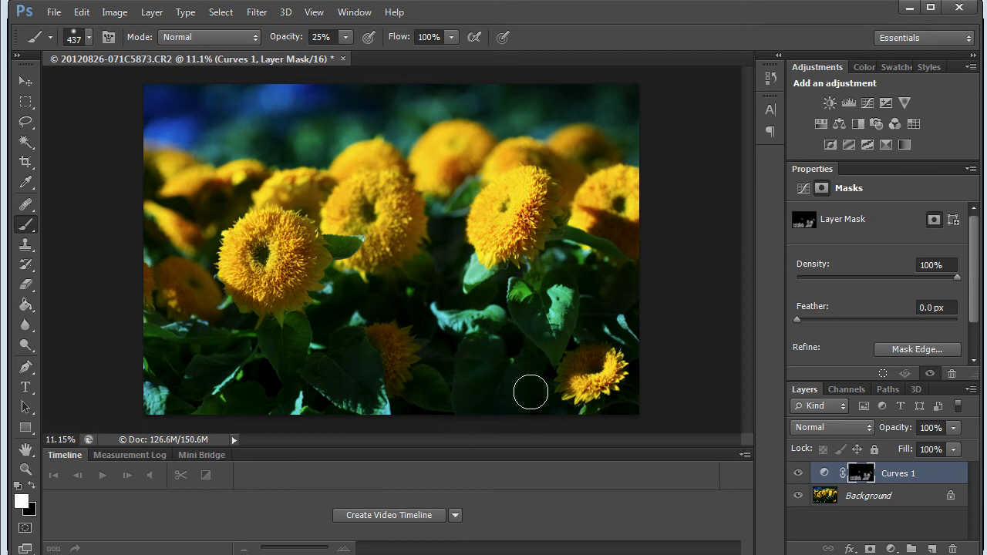
left_click(478, 361)
Refine the Curves 1 mask over the heart-shaped leaf and the lower-left leaves, alternating between black and white
key("x")
left_click(557, 317)
mouse_move(555, 347)
left_mouse_down()
mouse_move(524, 304)
mouse_move(559, 288)
mouse_move(562, 335)
mouse_move(533, 368)
left_mouse_up()
key("x")
left_click(514, 357)
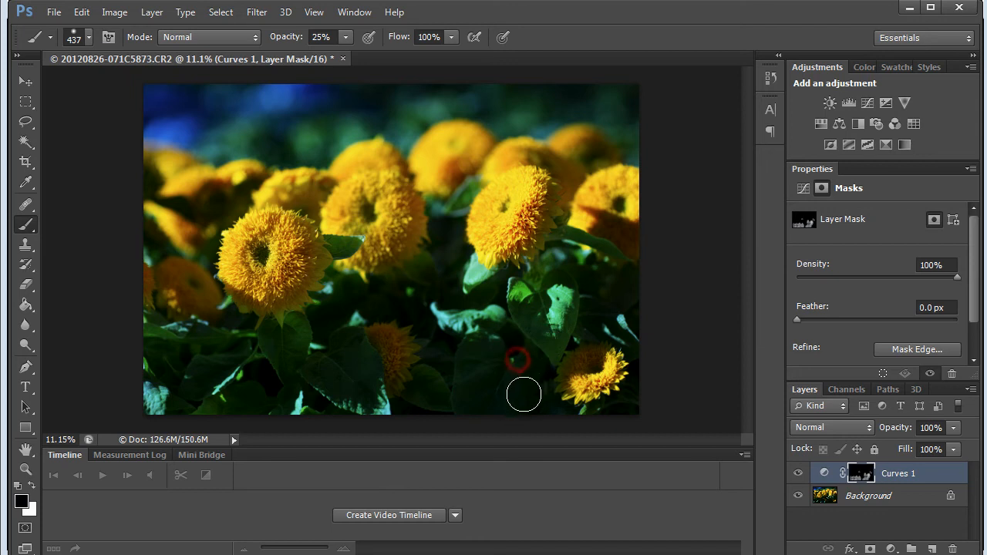
key("x")
left_click(349, 388)
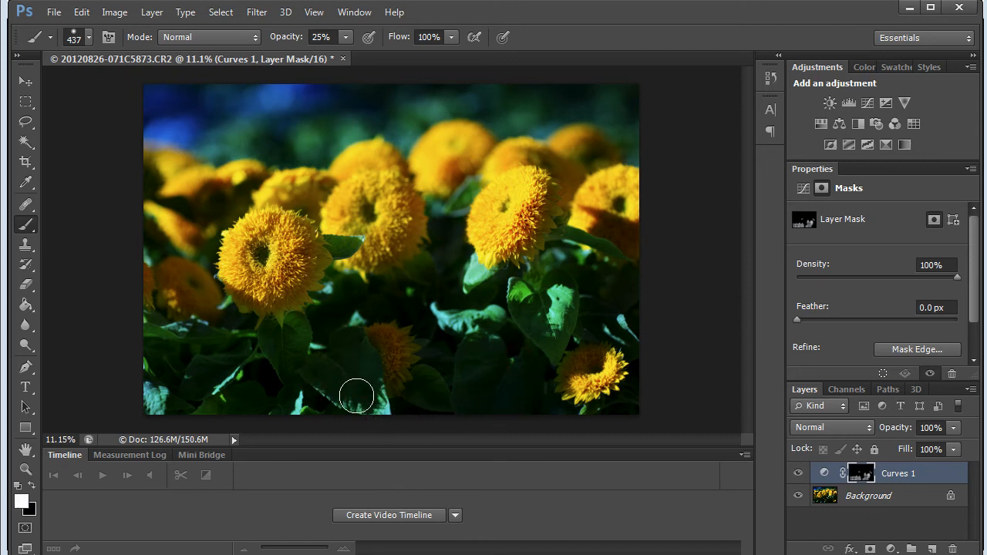
key("x")
left_click(339, 388)
left_click(288, 406)
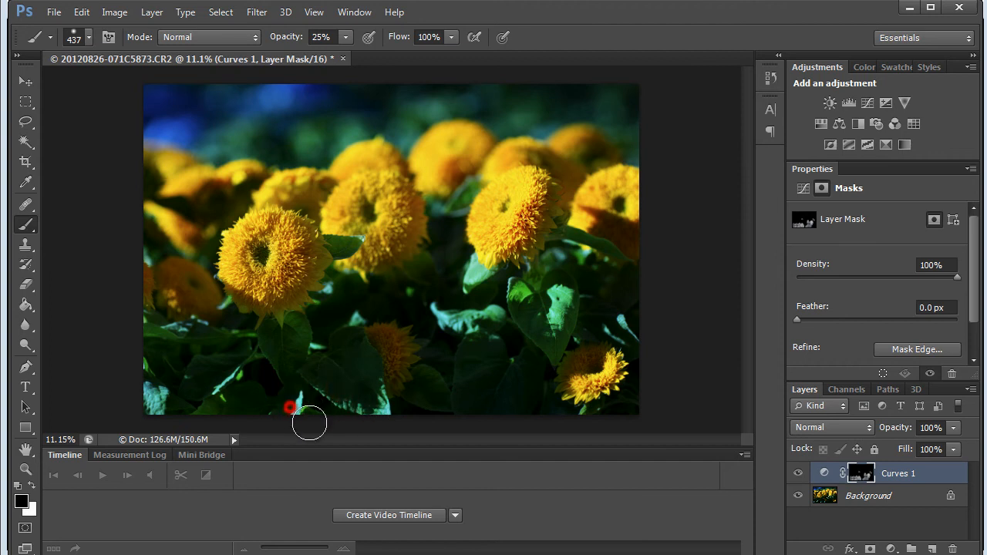
Compare the photo with Curves 1 hidden and shown, and display its layer mask on its own to inspect the painted areas
left_click(799, 472)
left_click(797, 473)
left_click(798, 473)
left_click(797, 473)
left_click(798, 473)
left_click(797, 472)
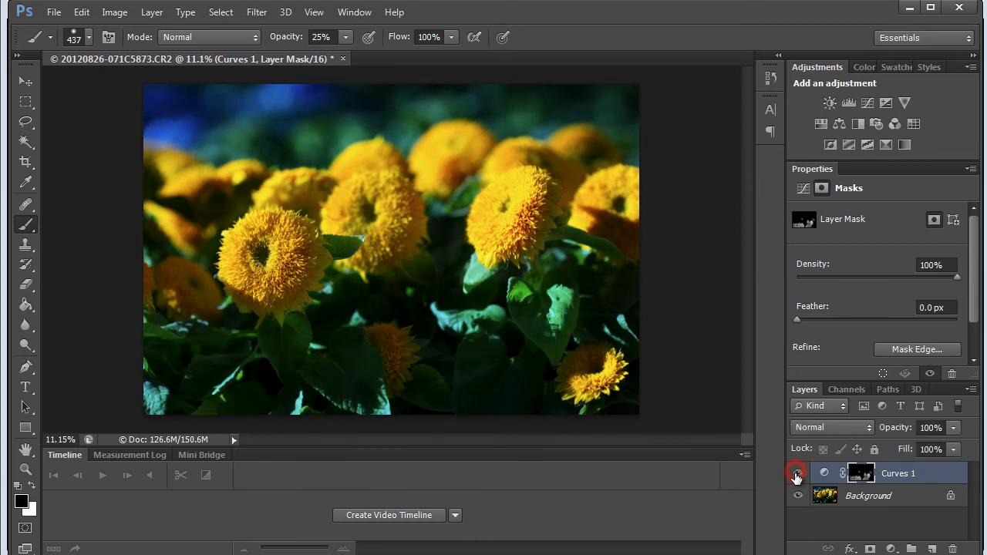
left_click(846, 475, "alt")
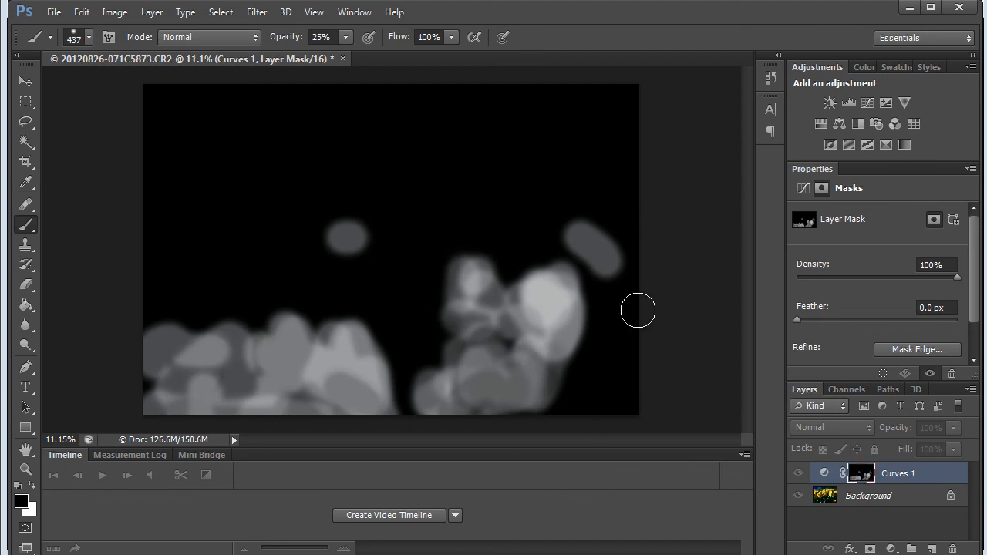
Return to the normal image view and flatten the Curves adjustment into the Background
left_click(823, 497)
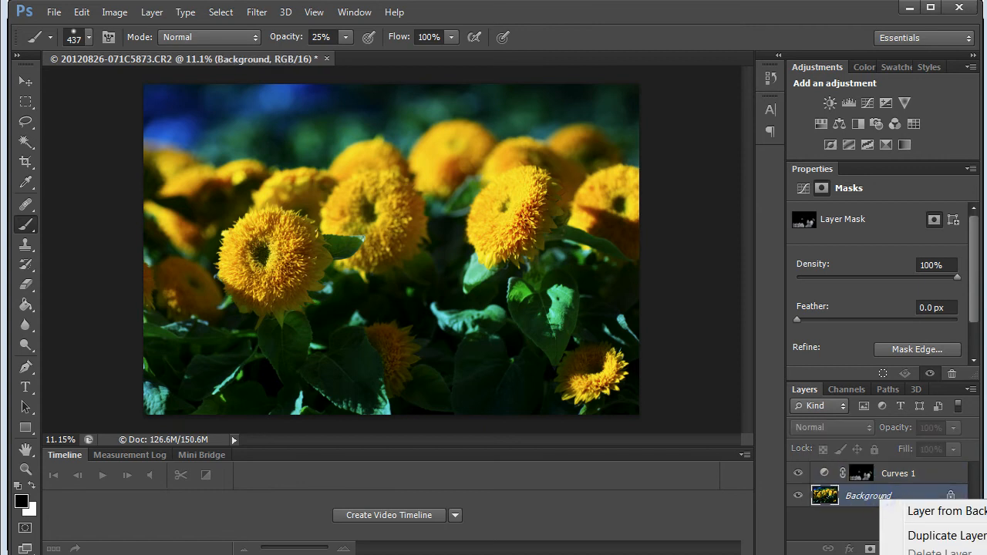
left_click(925, 554)
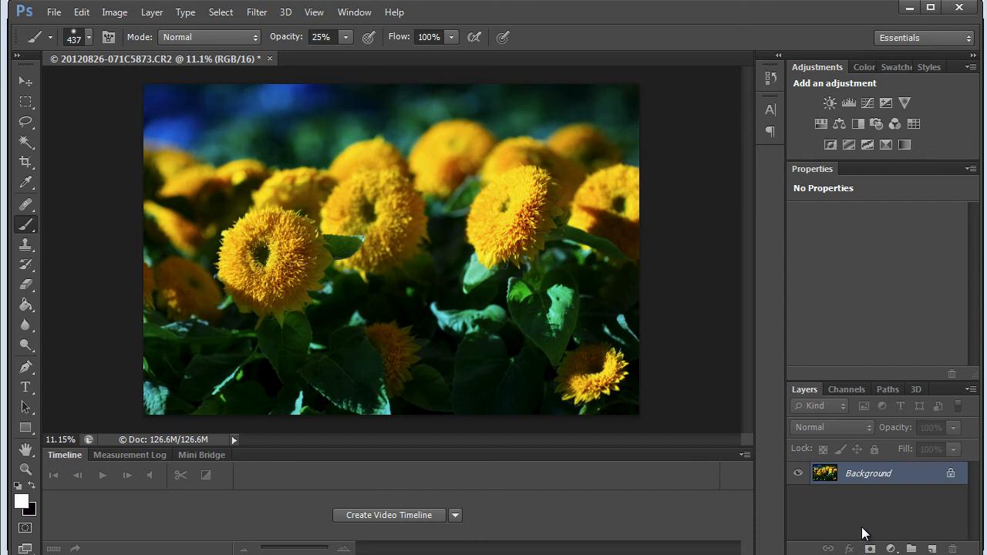
Select a rectangle around the central flowers with the Rectangular Marquee and show it as Marching Ants in Refine Edge
left_click(26, 102)
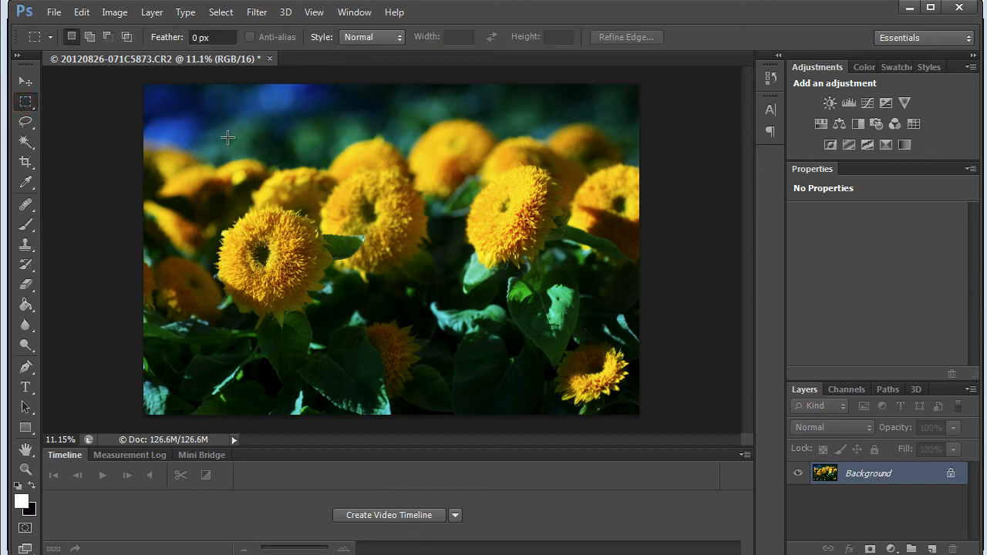
left_click_drag(205, 146, 591, 355)
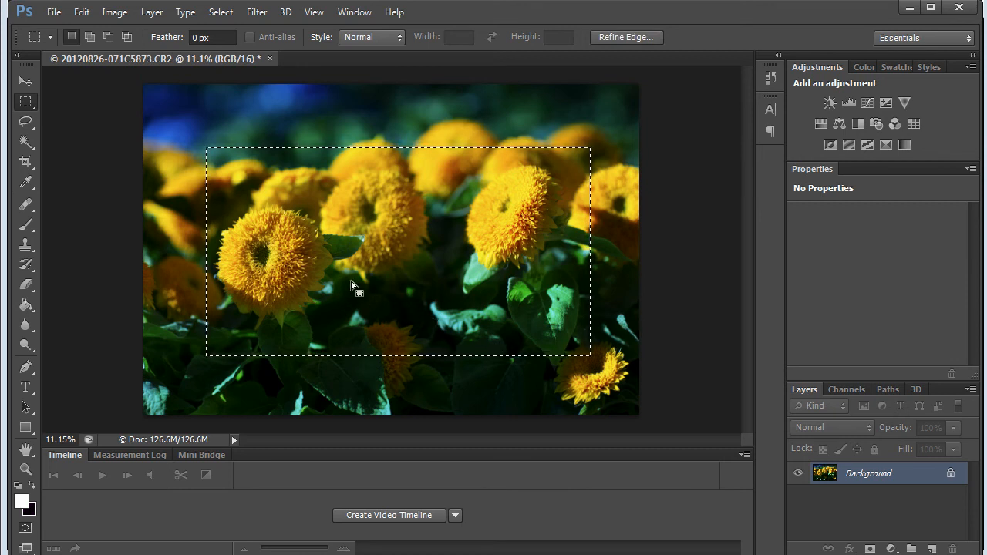
left_click(222, 14)
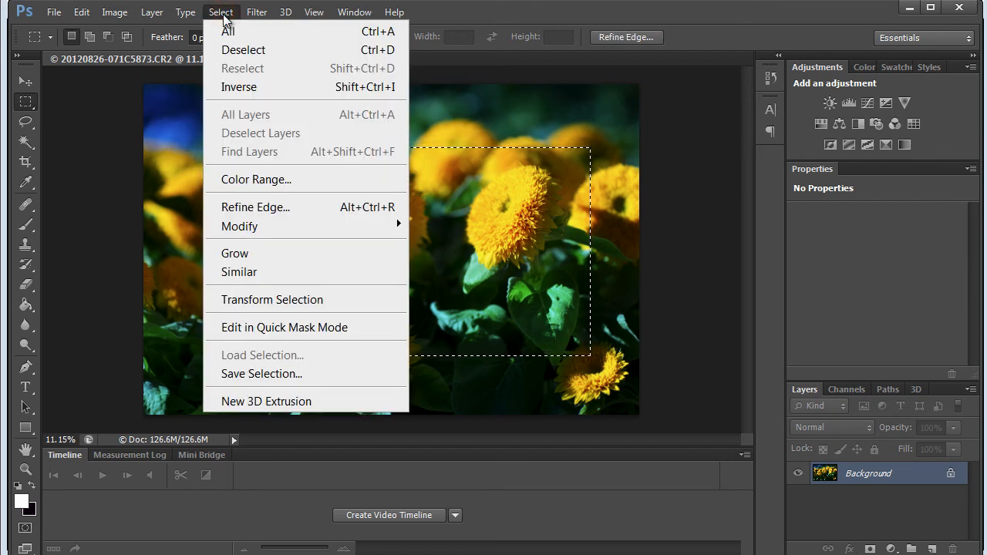
left_click(265, 206)
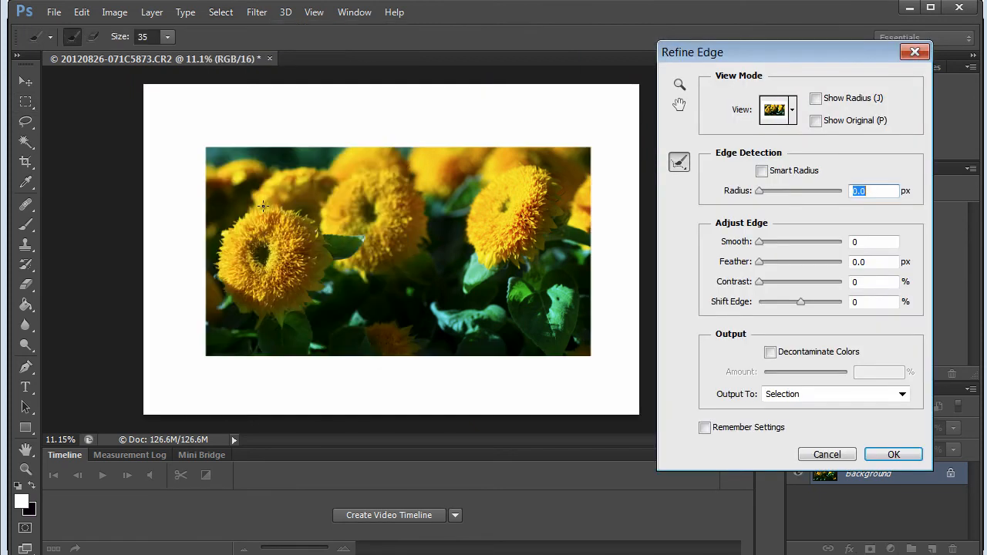
left_click(792, 110)
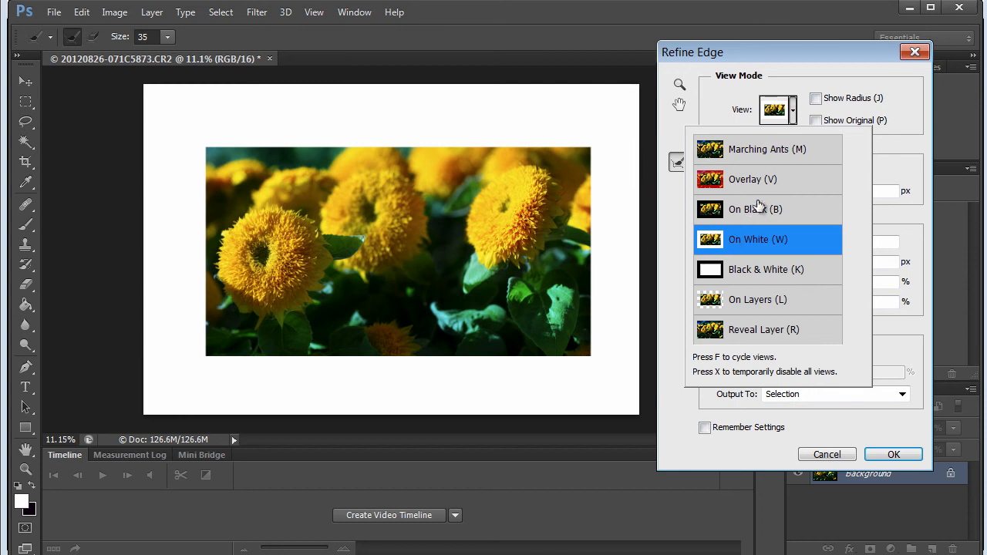
left_click(746, 151)
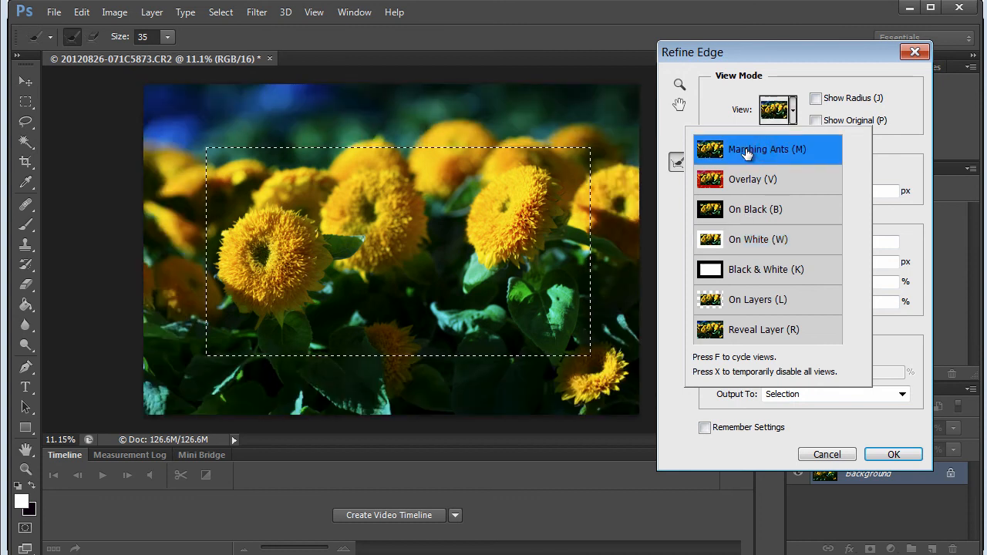
left_click(801, 111)
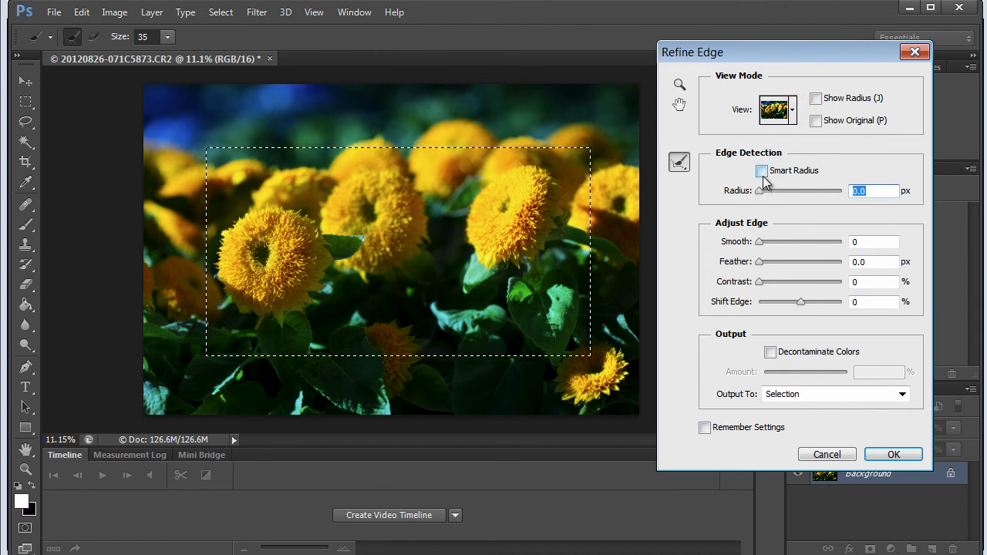
Refine the selection edge with Smooth 79 and Feather 335.4 px, and shift the edge outward
left_click_drag(761, 242, 824, 240)
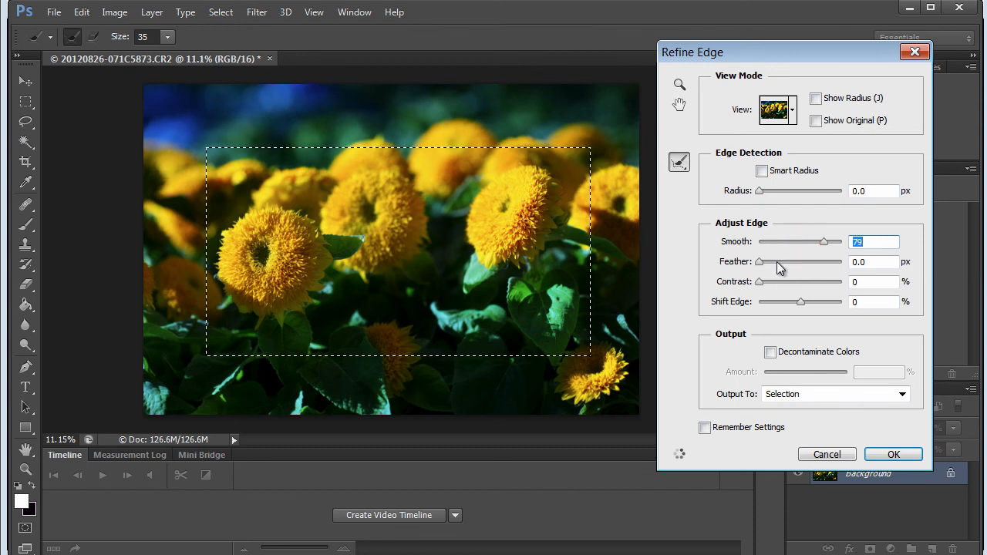
left_click_drag(761, 262, 832, 264)
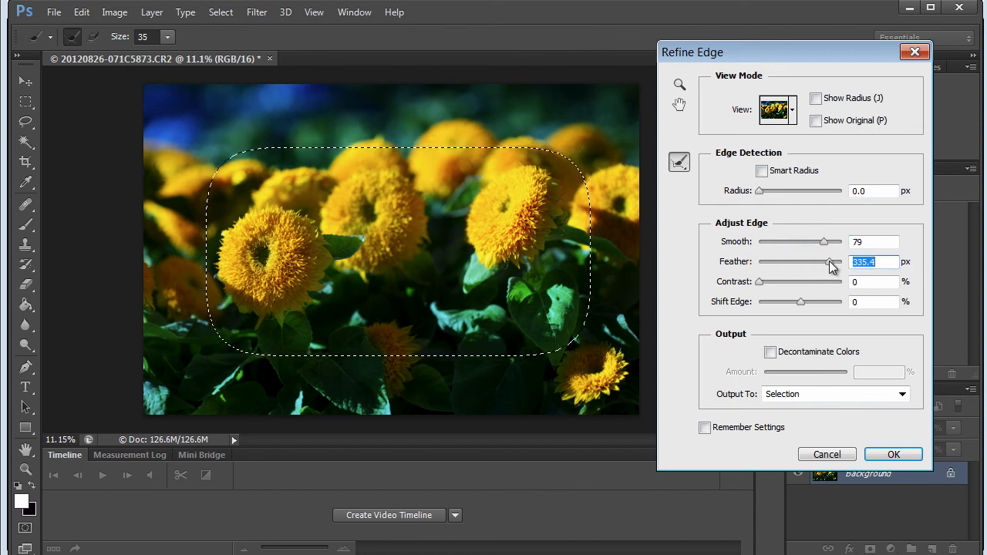
left_click_drag(803, 303, 809, 305)
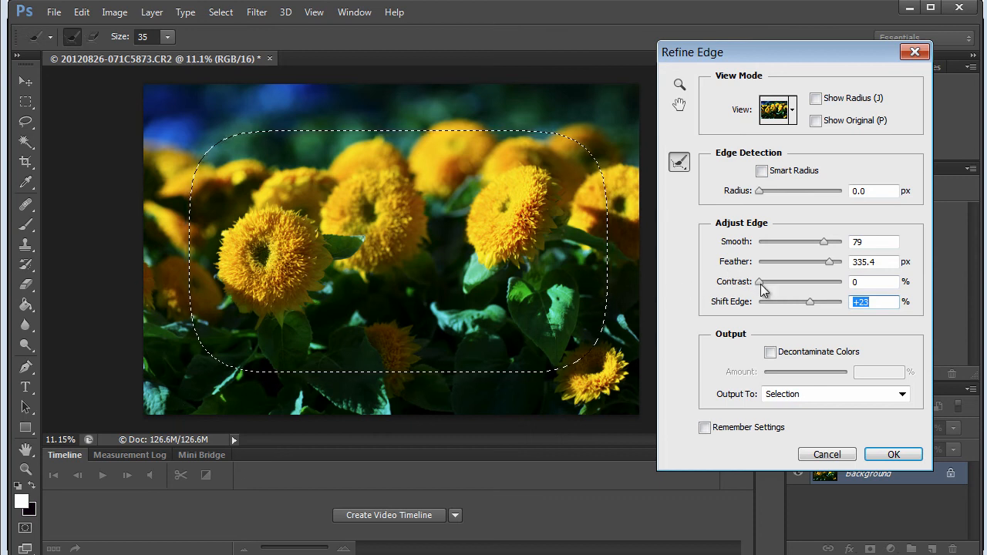
left_click_drag(802, 307, 810, 307)
left_click(901, 452)
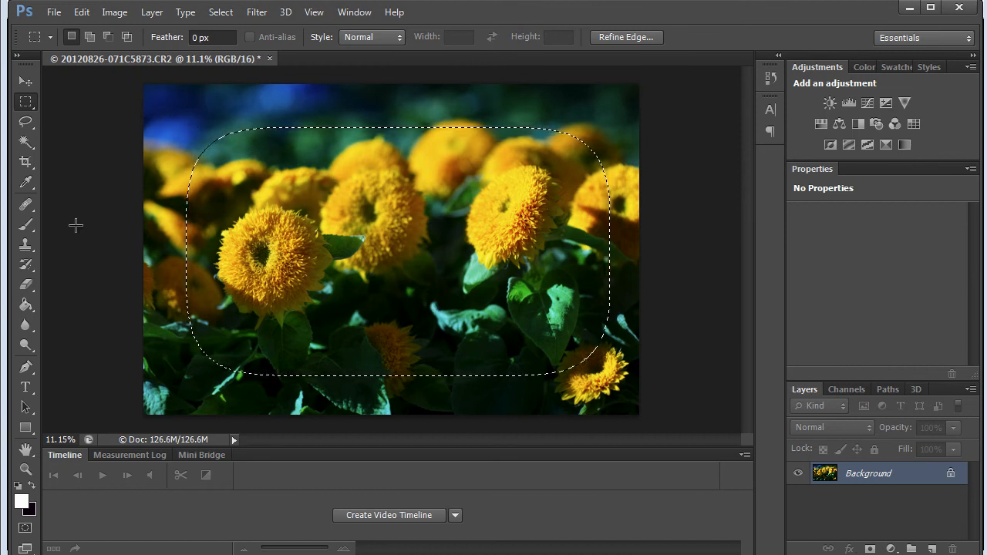
Invert the selection and add a Curves adjustment layer with the RGB midtones pulled down to darken the photo's borders
key("ctrl+shift+i")
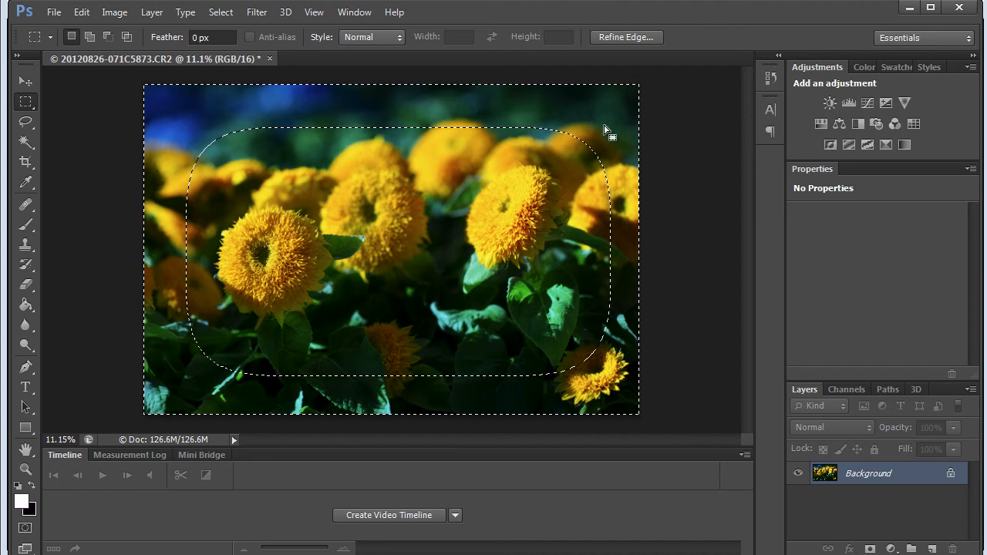
left_click(890, 549)
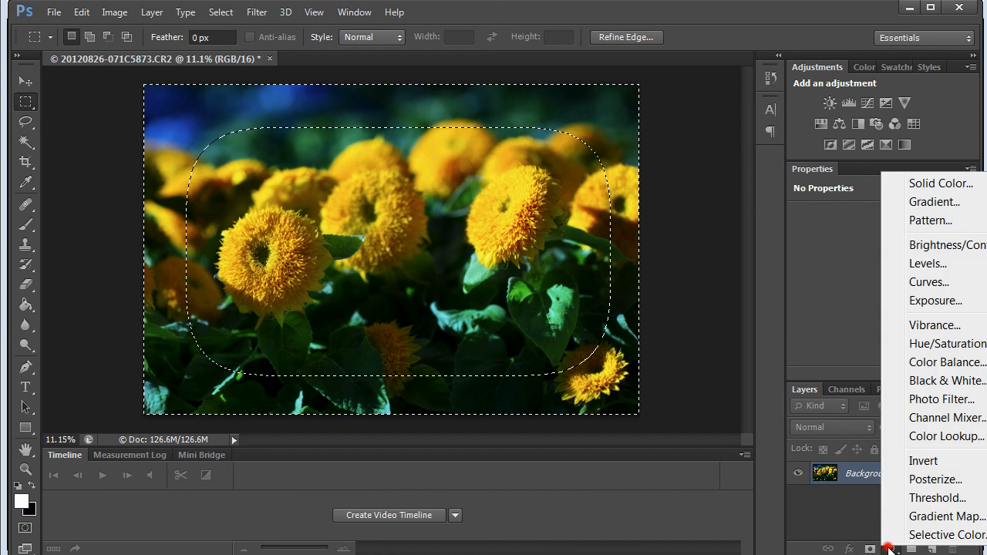
left_click(917, 284)
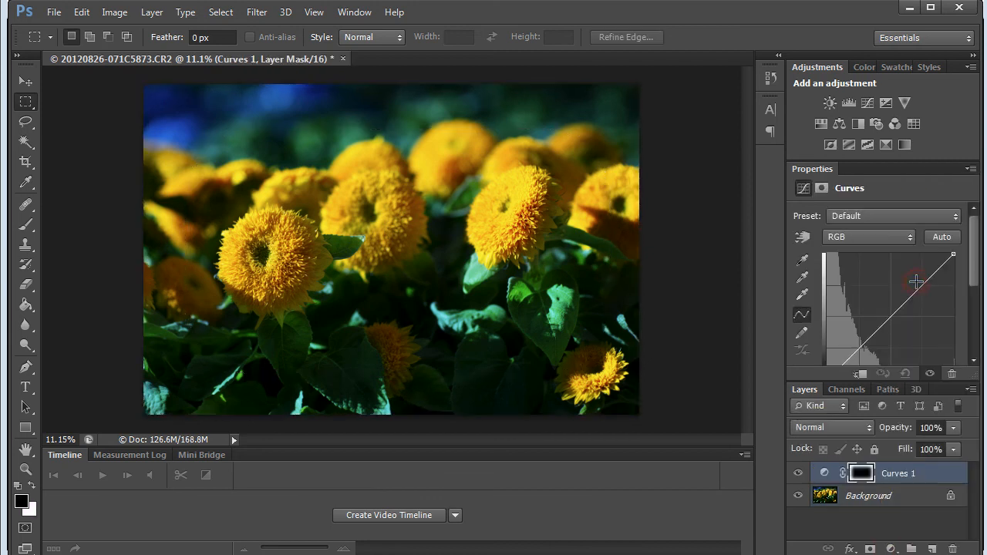
left_click_drag(891, 312, 899, 337)
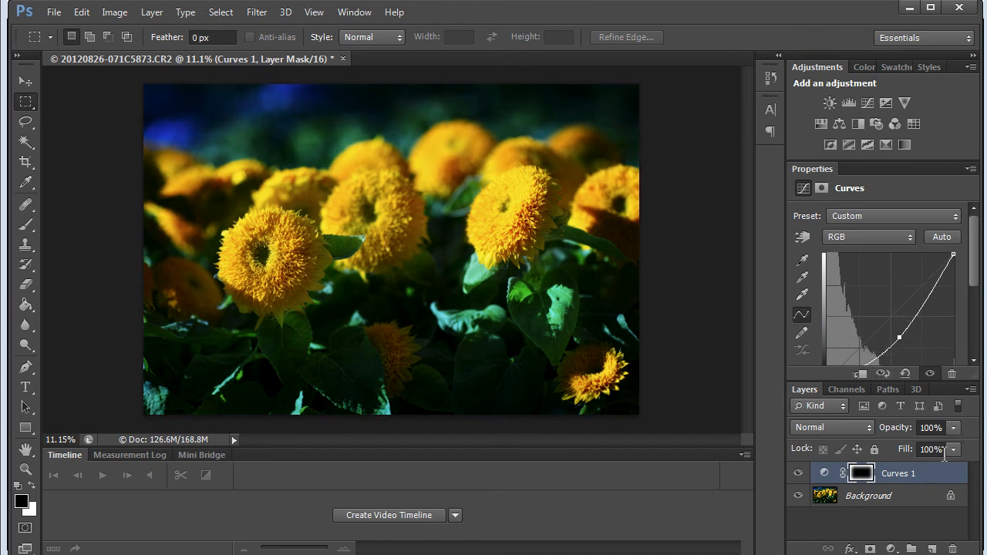
Lower the Curves 1 layer's opacity to 75% and inspect its layer mask on its own
left_click(953, 429)
left_click_drag(954, 444, 921, 447)
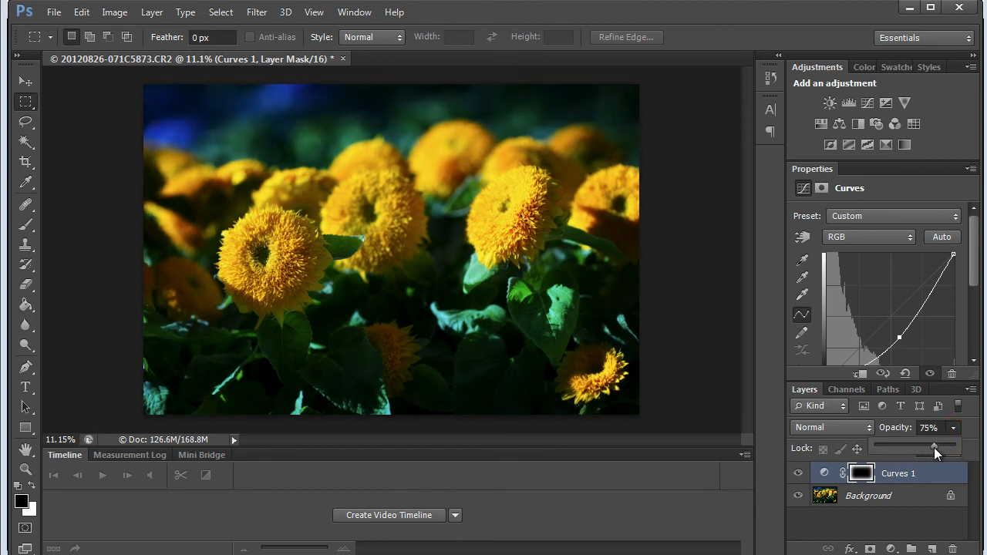
left_click(954, 430)
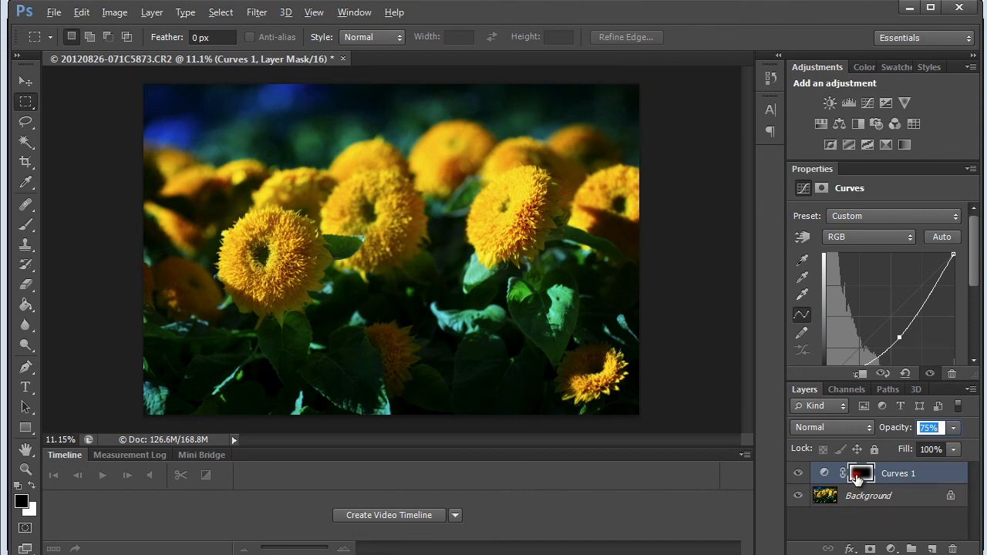
left_click(858, 478, "alt")
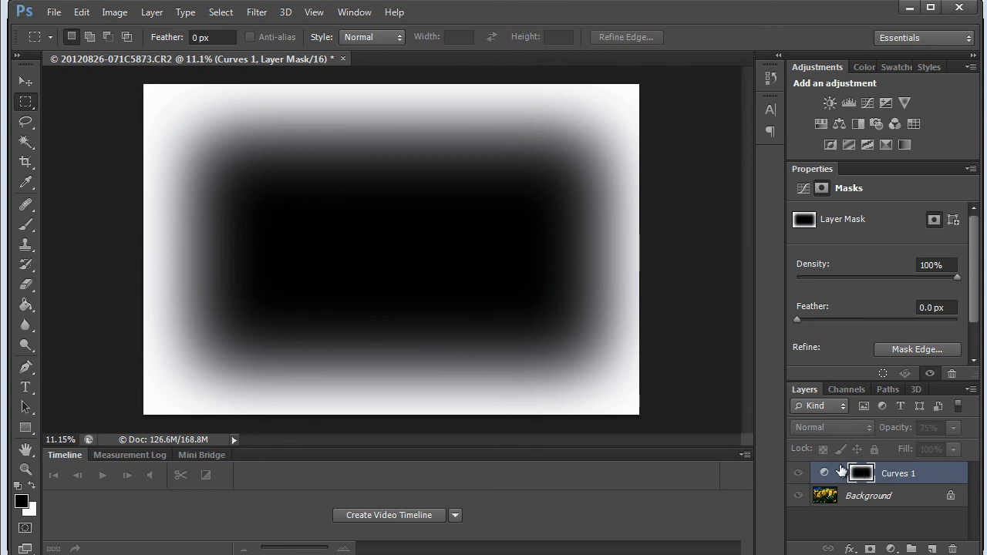
left_click(891, 476)
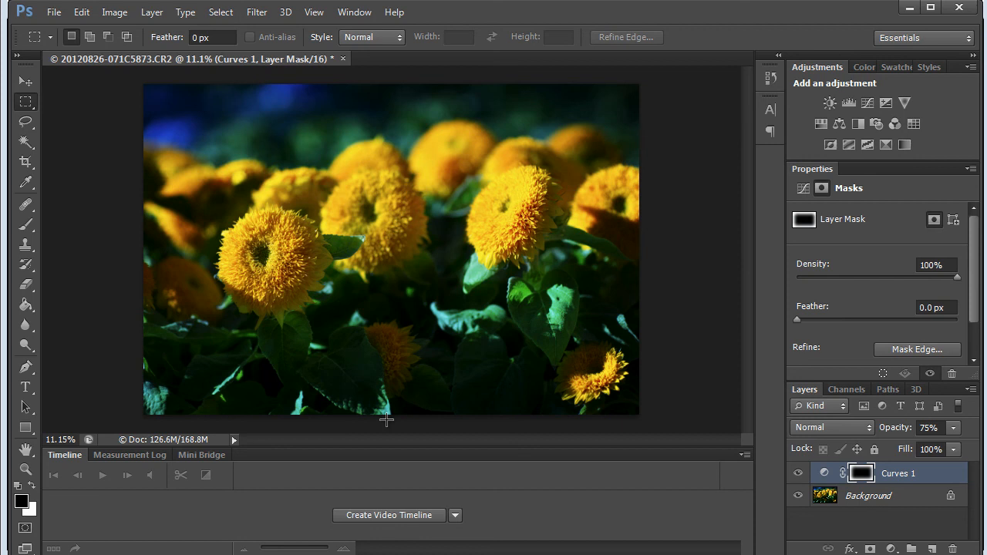
Paint black with the Brush at 25% opacity on the Curves 1 mask over the lower leaves and the heart-shaped leaf
key("b")
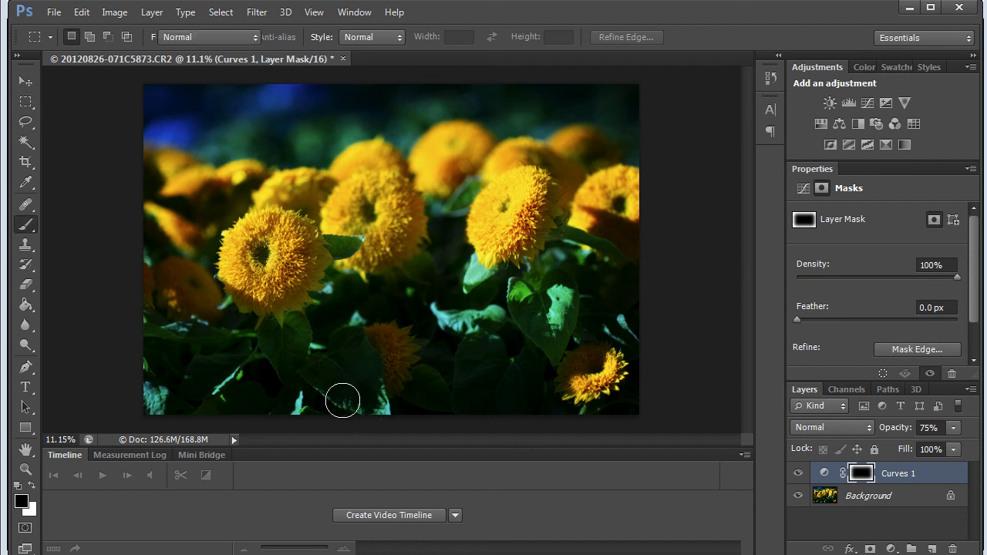
mouse_move(339, 381)
left_mouse_down()
mouse_move(368, 403)
mouse_move(355, 373)
left_mouse_up()
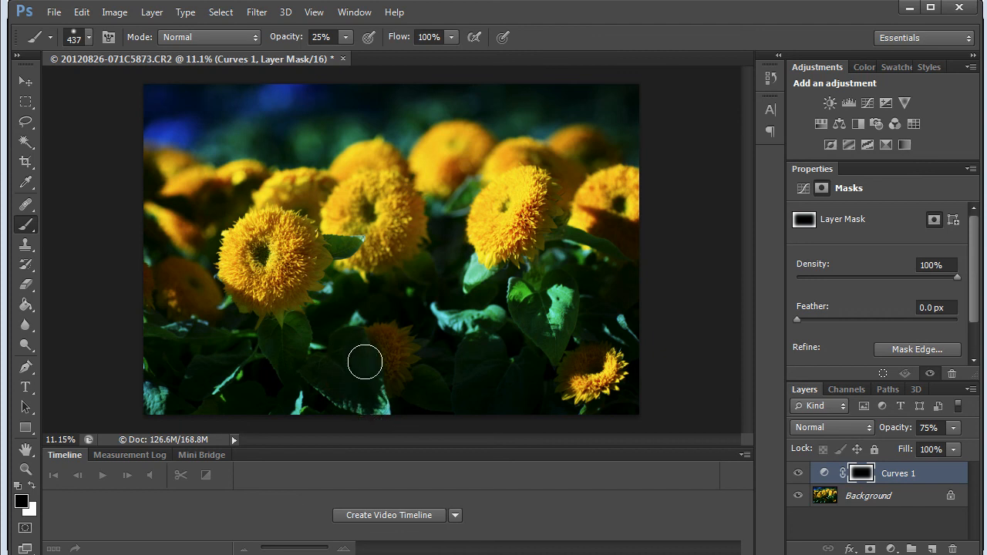
left_click(525, 377)
left_click(524, 311)
left_click(332, 388)
Set the brush opacity to 100% and paint black on the Curves 1 mask over the bottom leaves and the heart-shaped leaf
left_click(345, 37)
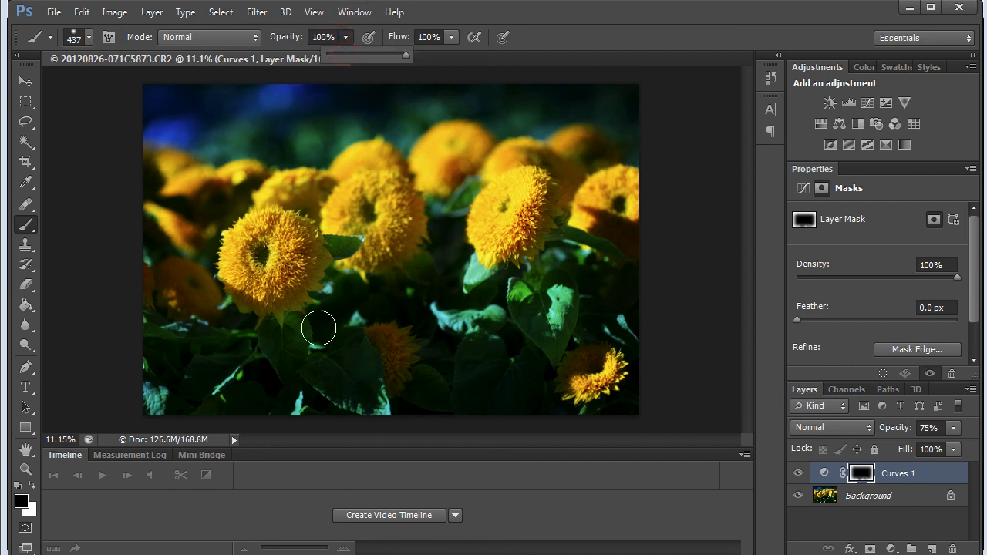
left_click(335, 379)
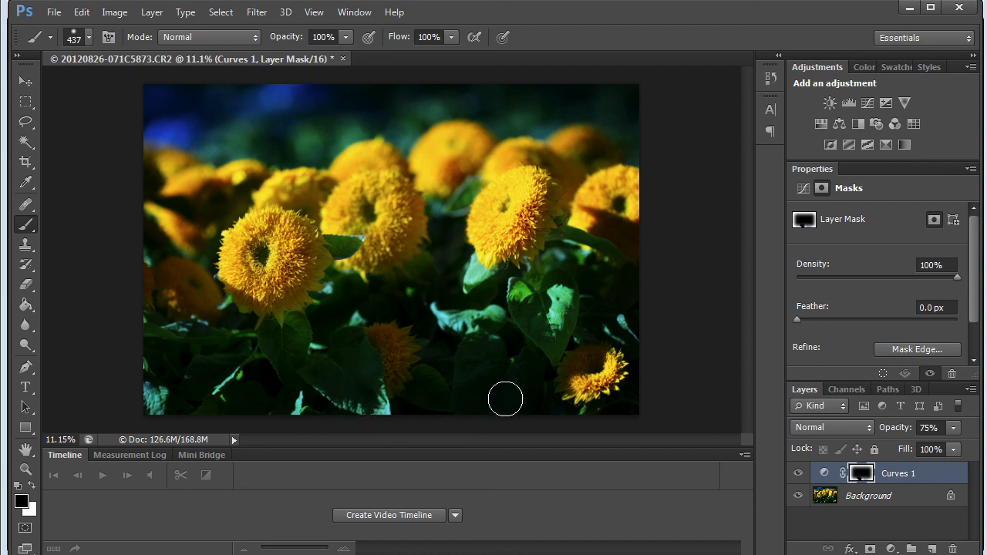
left_click(534, 311)
left_click_drag(554, 300, 536, 343)
left_click(343, 399)
left_click(283, 354)
left_click(148, 398)
Flatten and save the image, and switch to Lightroom
right_click(860, 495)
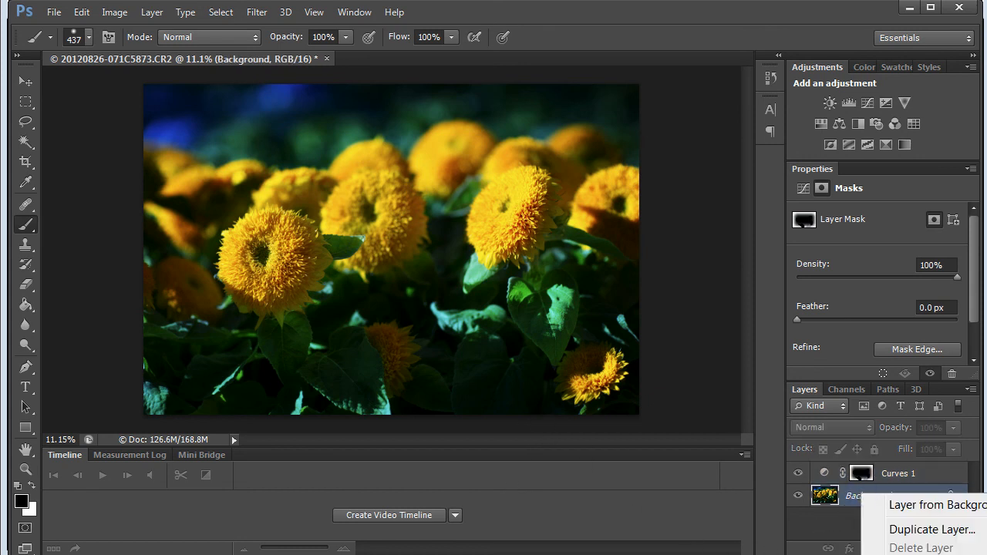
left_click(917, 554)
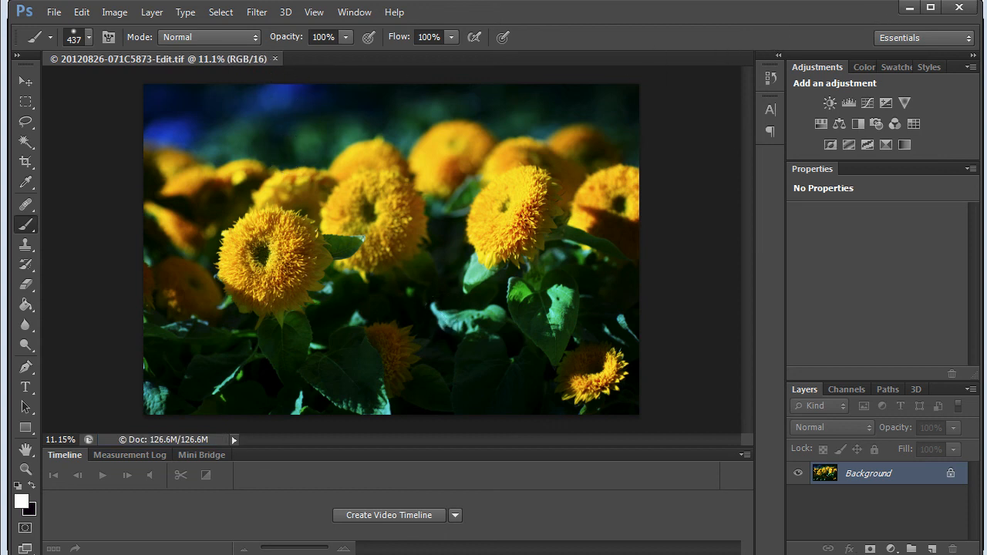
left_click(910, 7)
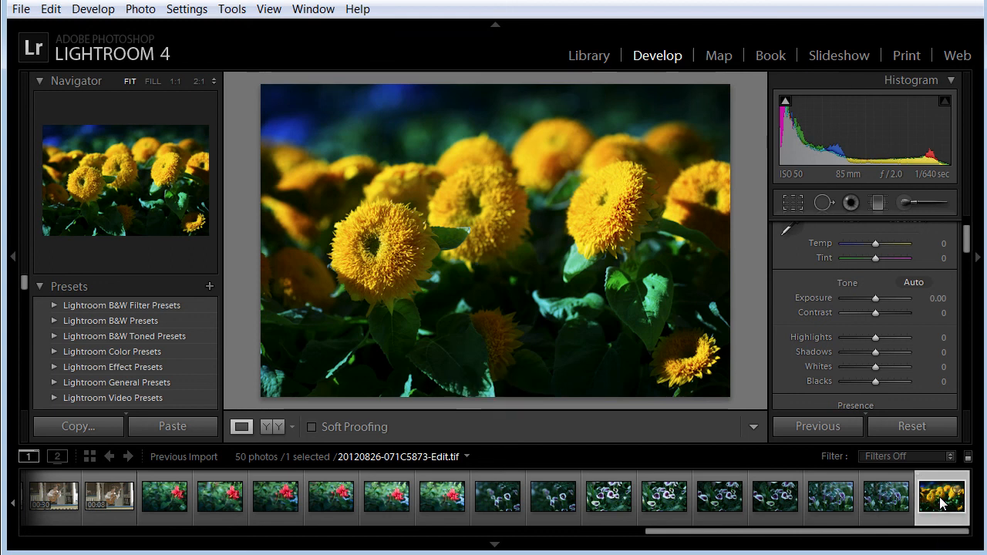
left_click_drag(737, 532, 644, 538)
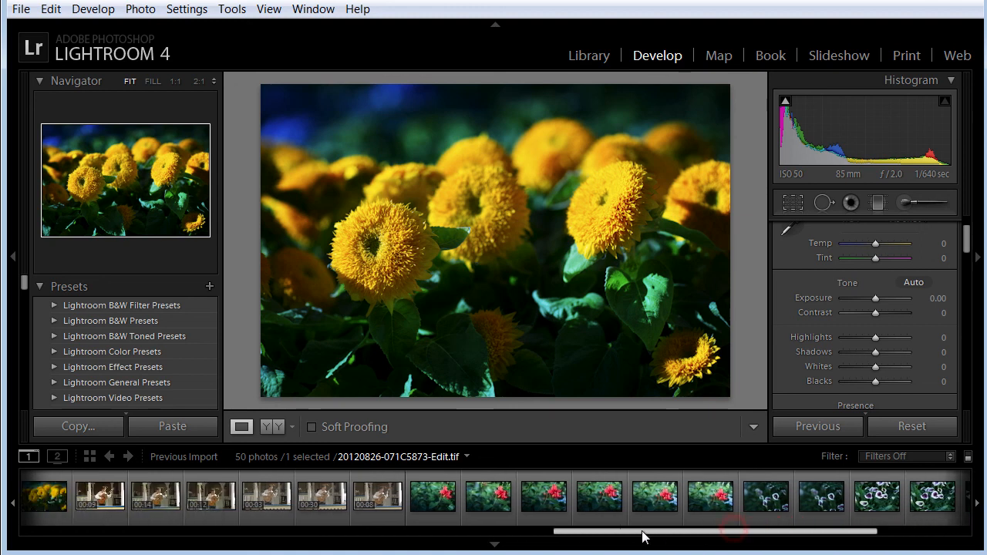
left_click_drag(812, 533, 927, 530)
left_click_drag(853, 531, 919, 527)
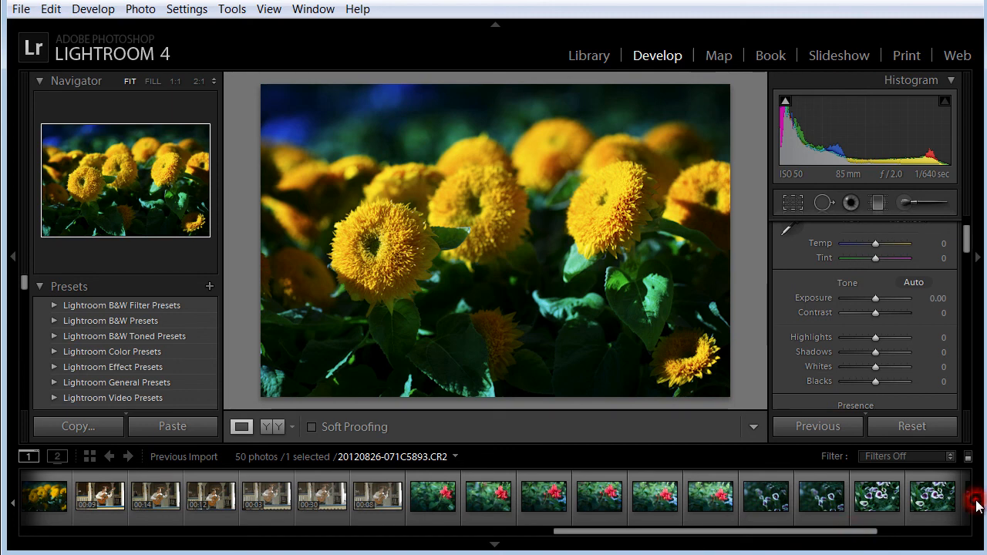
left_click(825, 530)
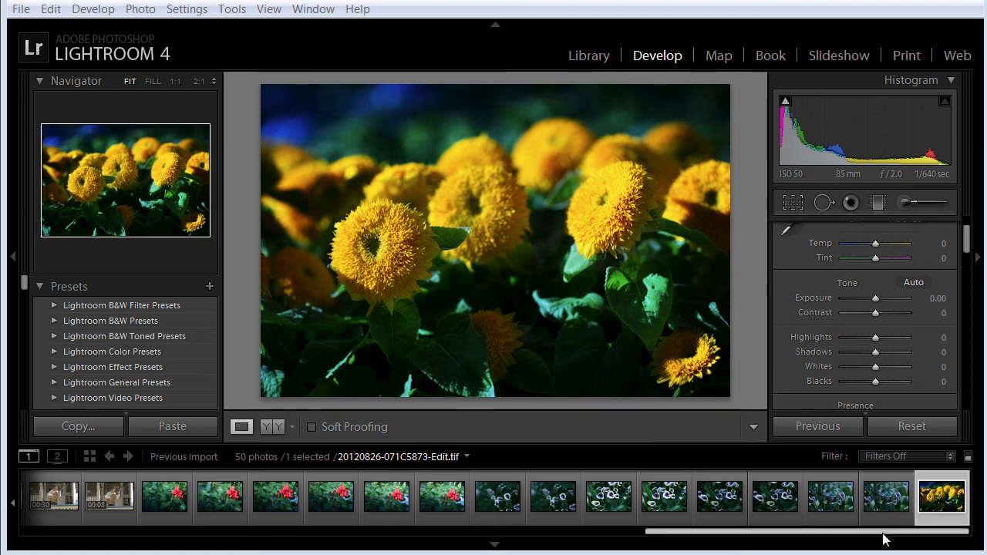
left_click_drag(877, 535, 938, 533)
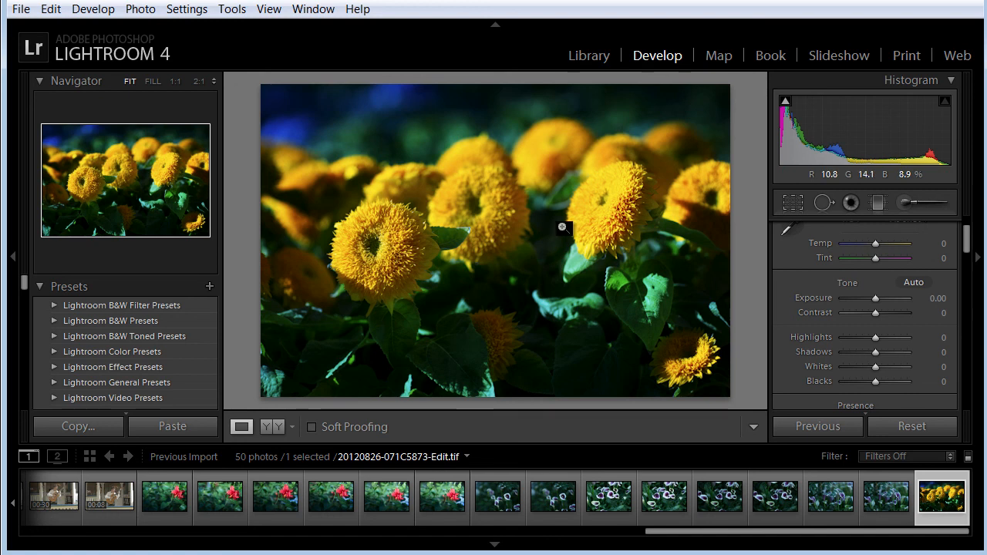
left_click_drag(686, 532, 410, 530)
left_click(334, 493)
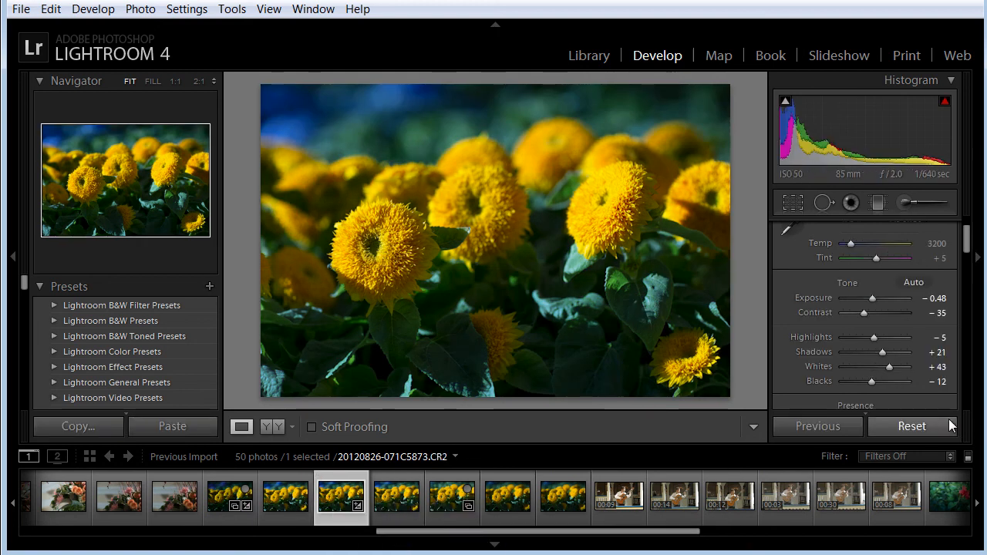
left_click(899, 425)
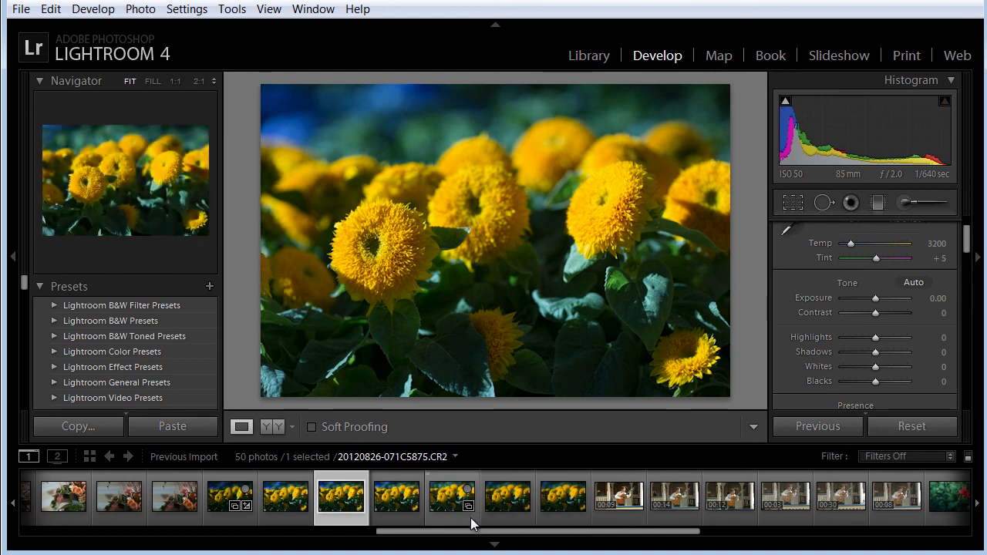
key("ctrl+z")
left_click_drag(474, 531, 802, 545)
left_click(931, 501)
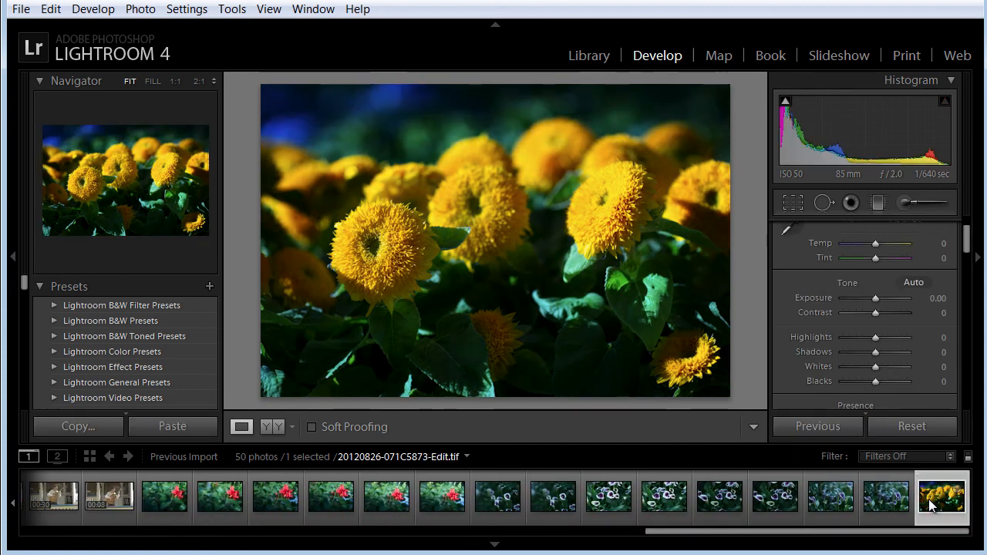